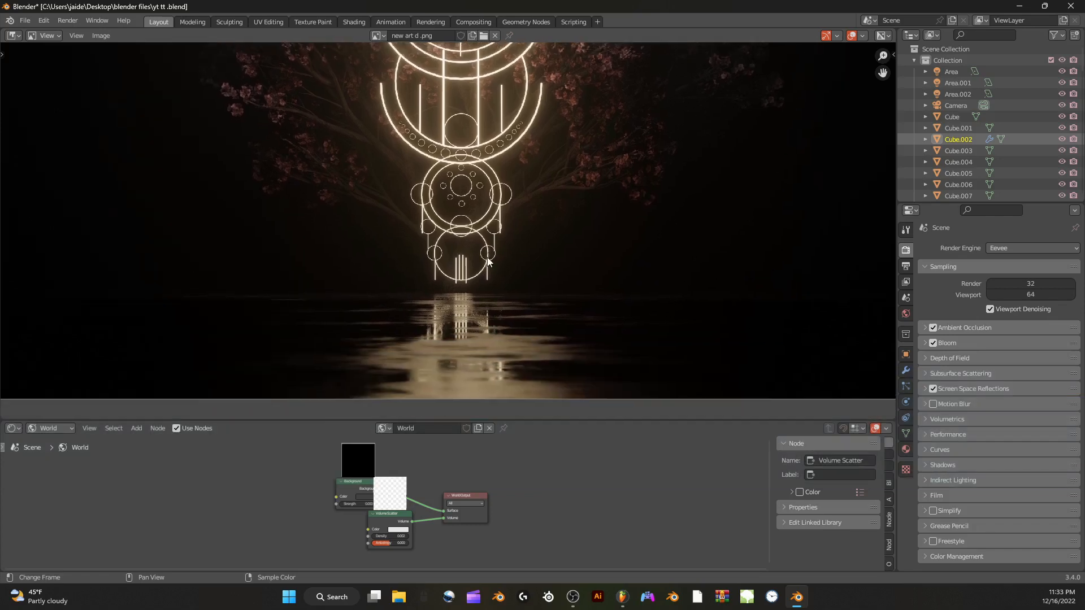
Split the image area vertically and turn the new area beside the reference render into a 3D Viewport
scroll(489, 261, up, 1)
middle_drag(467, 279, 470, 208)
scroll(487, 248, up, 2)
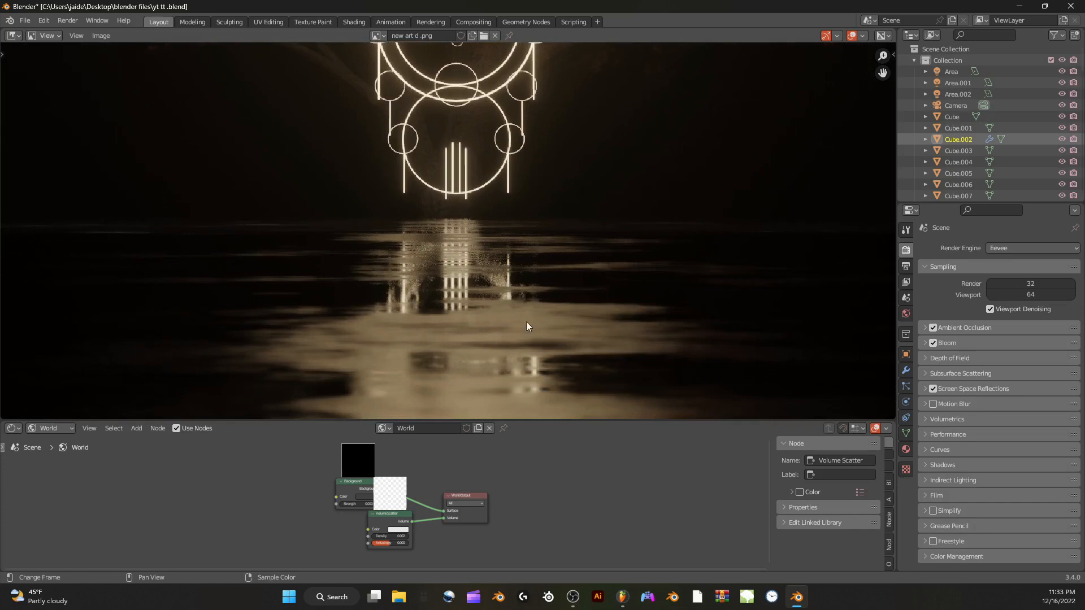
scroll(512, 282, down, 2)
middle_drag(515, 259, 499, 273)
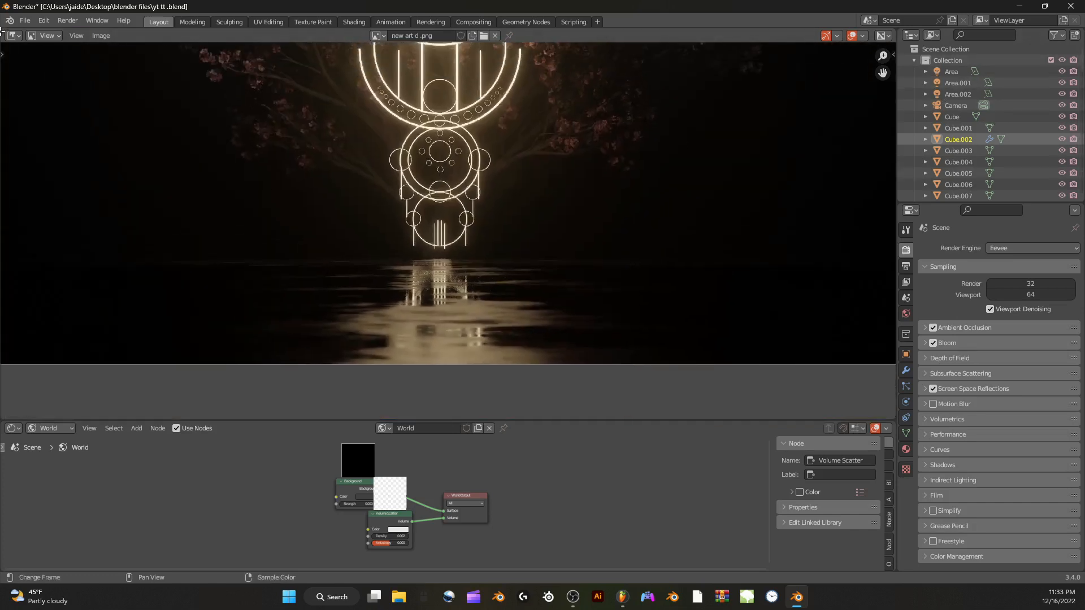
drag(644, 87, 593, 84)
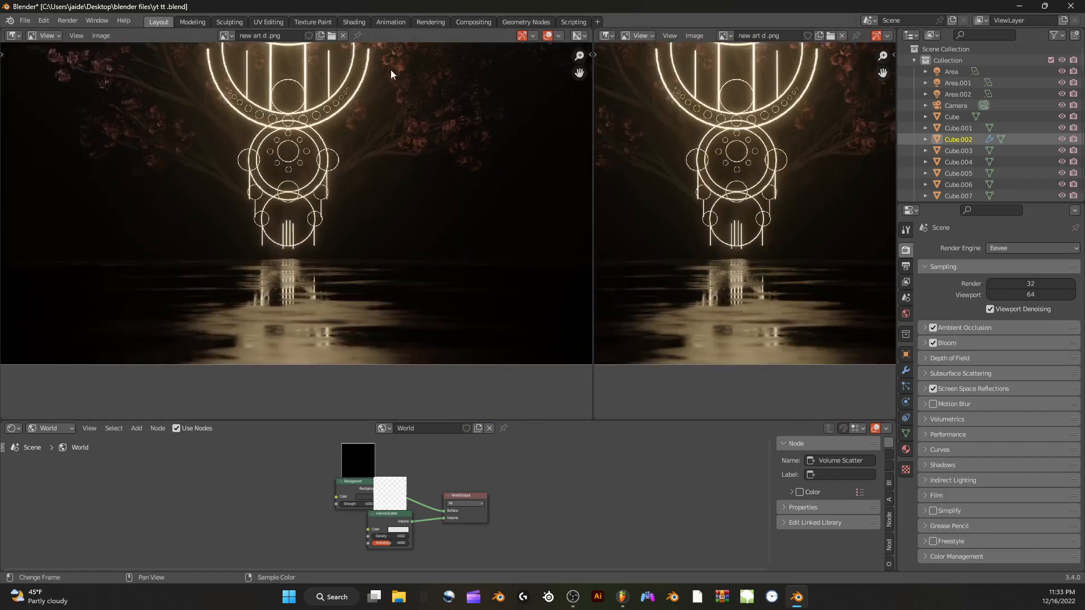
click(14, 36)
click(22, 67)
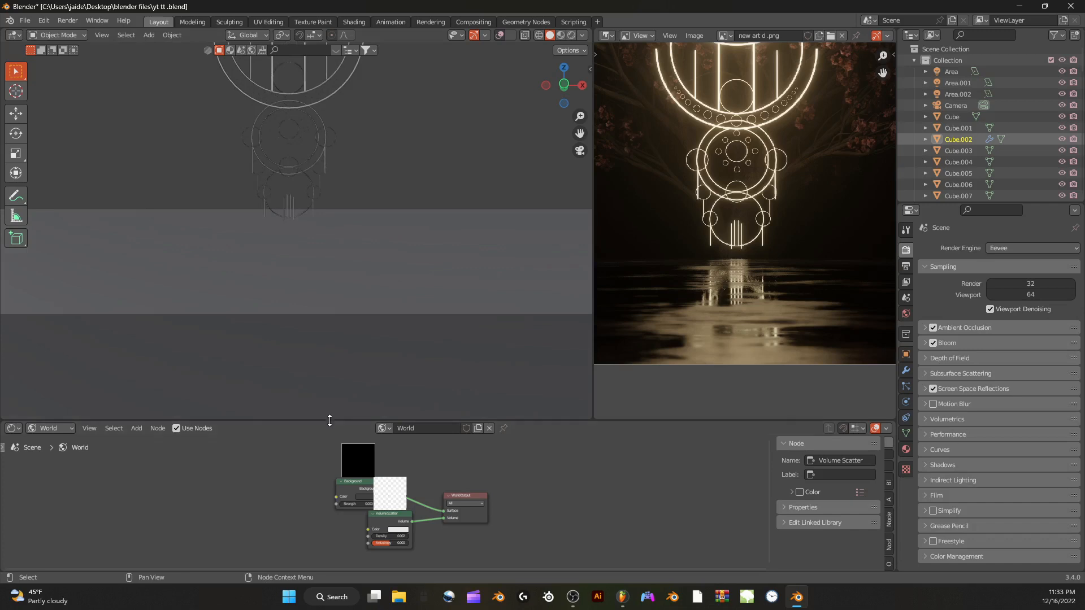
Enlarge the shader editor and switch it from World to Object to show the water material's nodes
drag(329, 421, 169, 306)
click(54, 314)
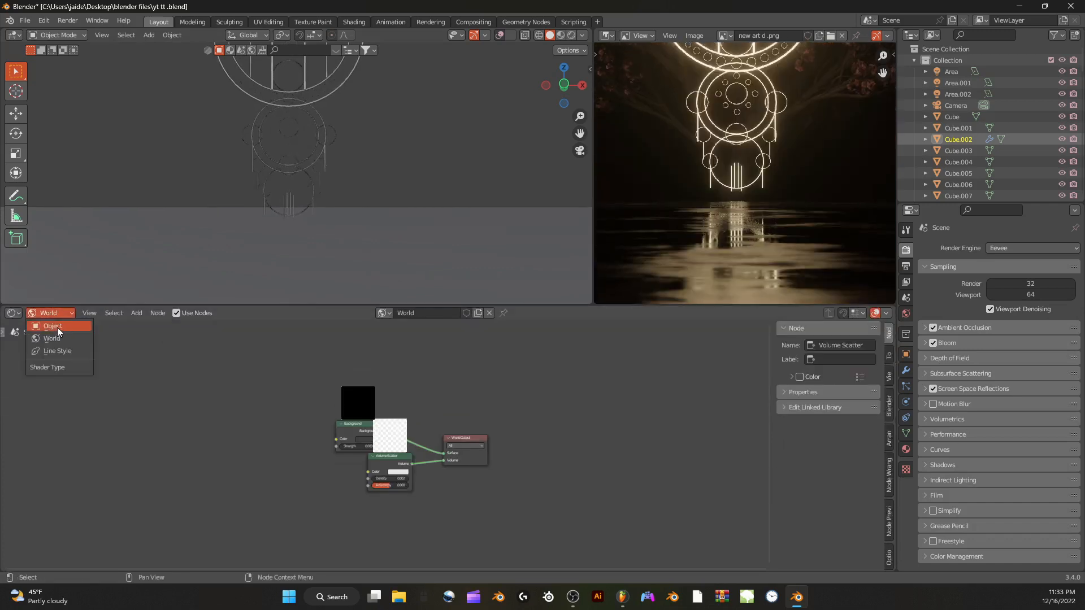
click(57, 327)
scroll(283, 394, up, 5)
scroll(276, 395, down, 2)
middle_drag(275, 396, 542, 375)
middle_drag(398, 376, 485, 353)
Look through the camera in the 3D Viewport and display the scene with Rendered shading
key(KP_0)
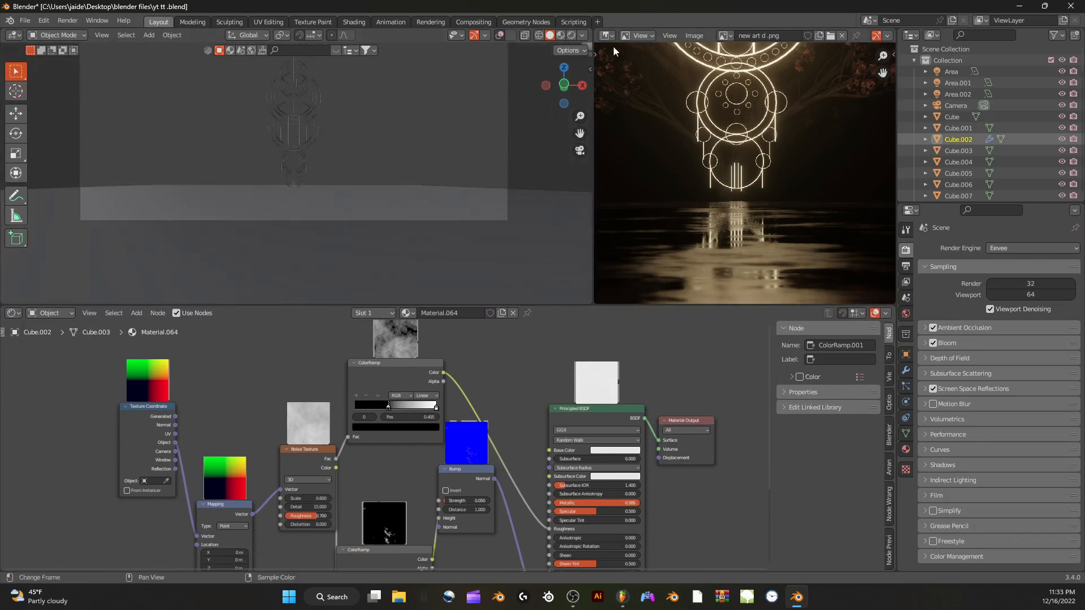
scroll(571, 44, up, 6)
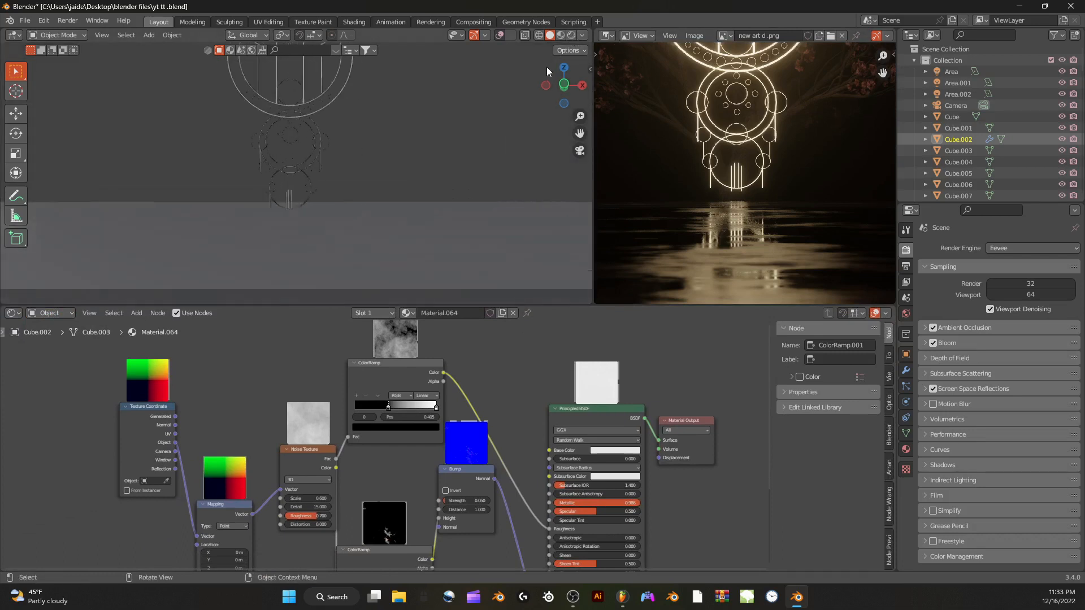
click(571, 36)
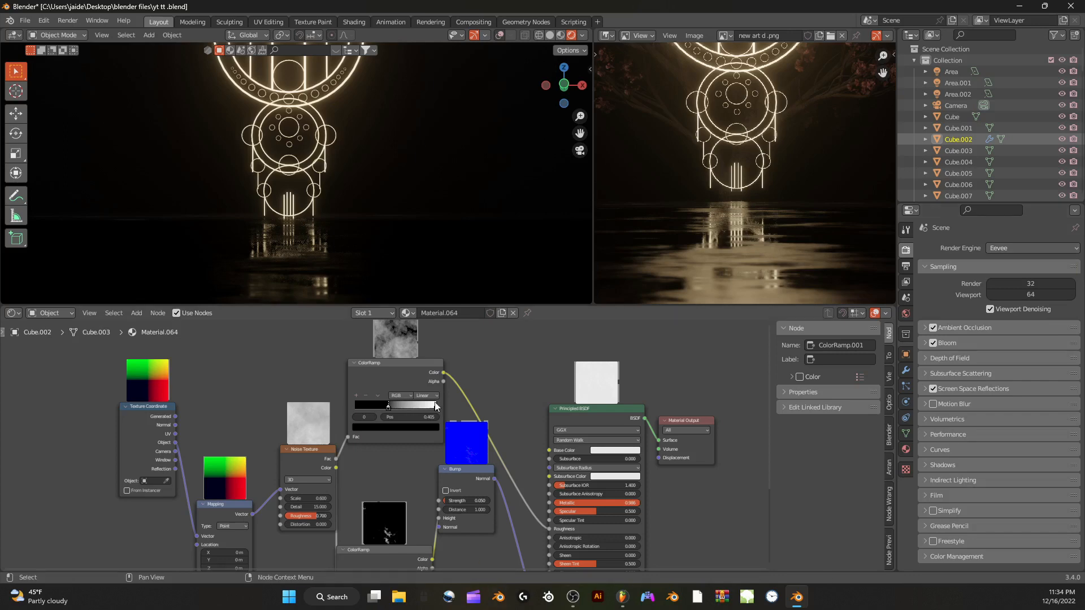
Move the dark stop of the ColorRamp feeding Roughness to position 0.423
middle_drag(456, 338, 456, 385)
scroll(449, 372, up, 3)
scroll(516, 372, up, 5)
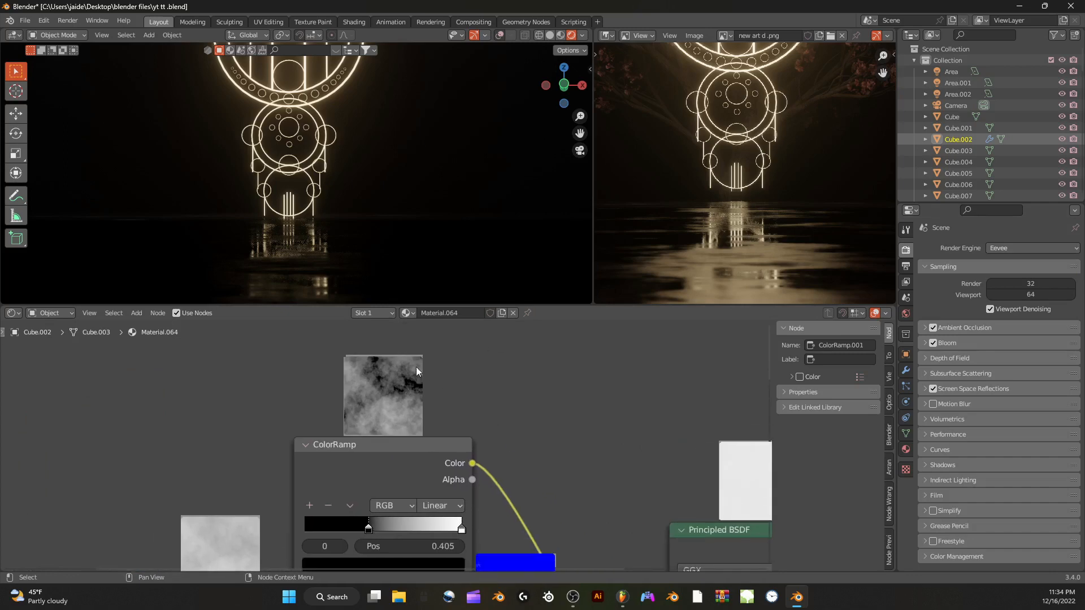
scroll(418, 401, down, 5)
middle_drag(461, 421, 460, 364)
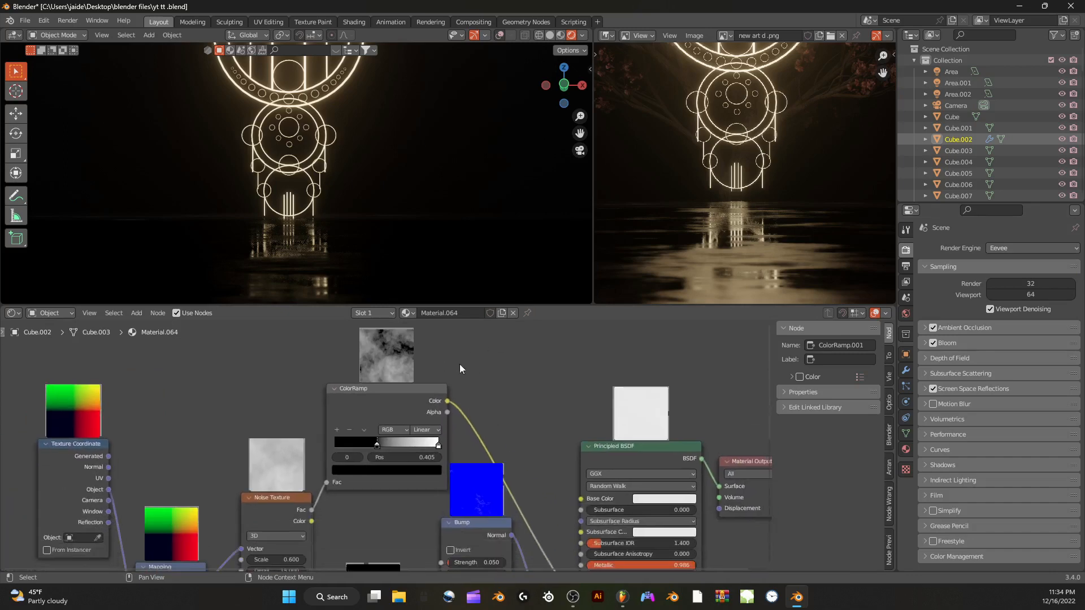
scroll(416, 432, up, 3)
mouse_move(375, 446)
mouse_down()
mouse_move(350, 442)
mouse_move(374, 453)
mouse_up()
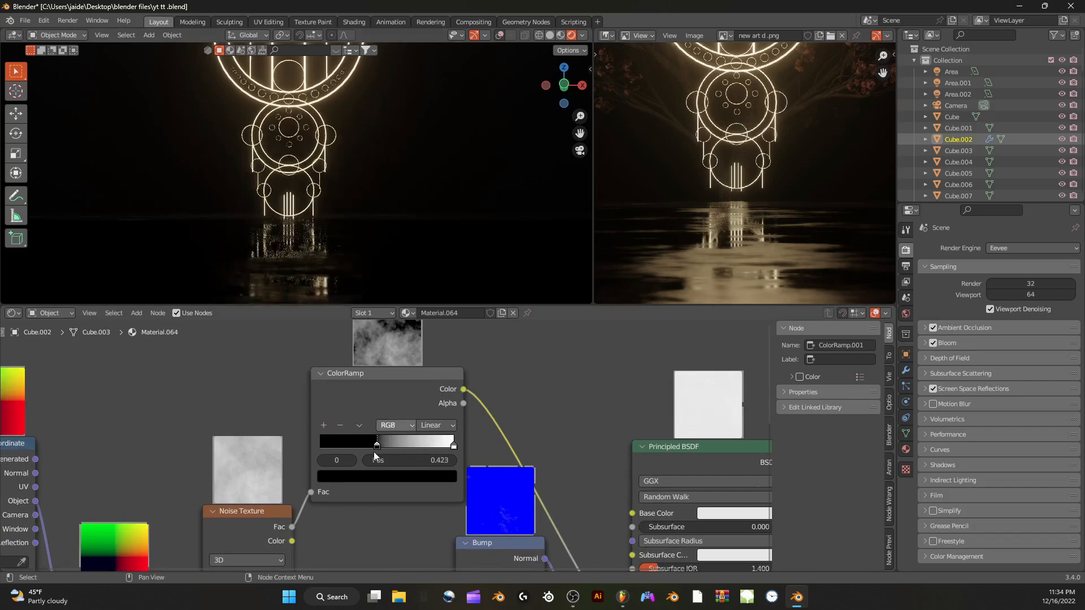
Select the camera and open its Depth of Field settings for inspection
scroll(429, 466, down, 4)
middle_drag(463, 477, 529, 279)
scroll(523, 378, up, 4)
scroll(524, 377, up, 1)
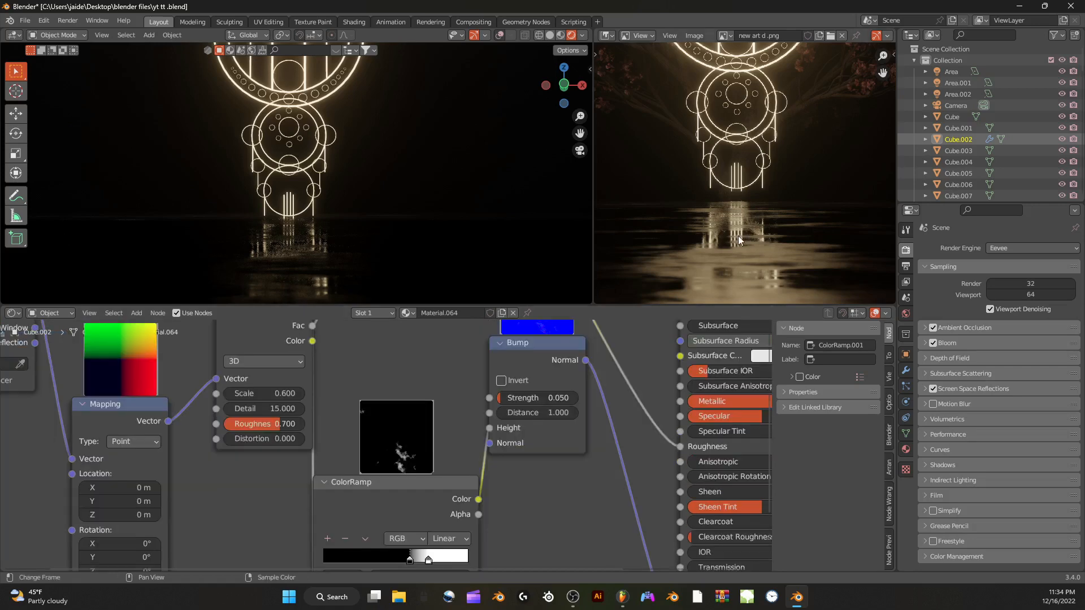
middle_drag(738, 235, 754, 230)
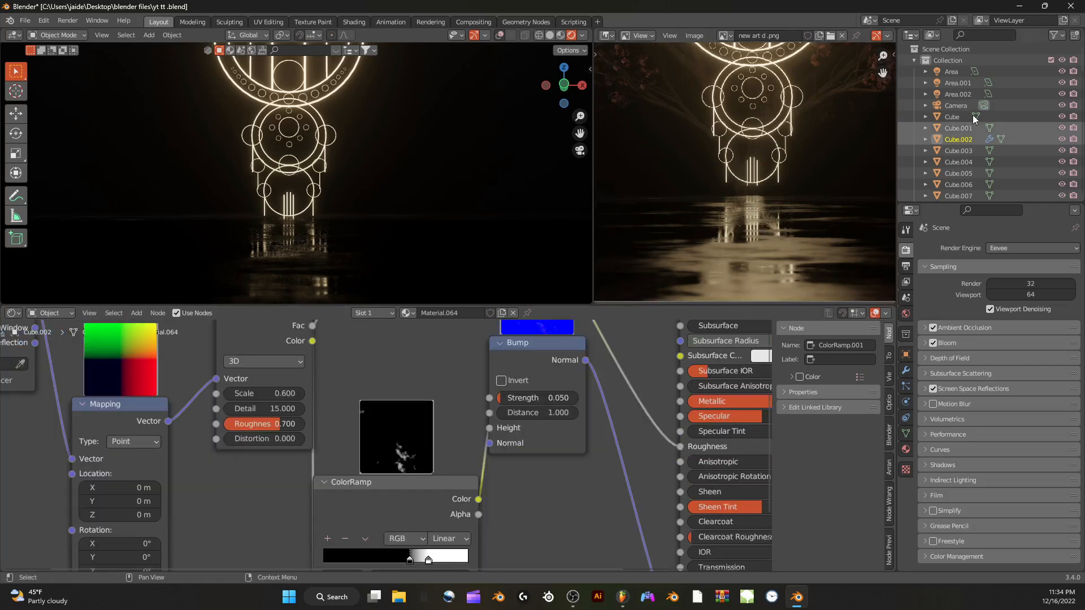
click(957, 105)
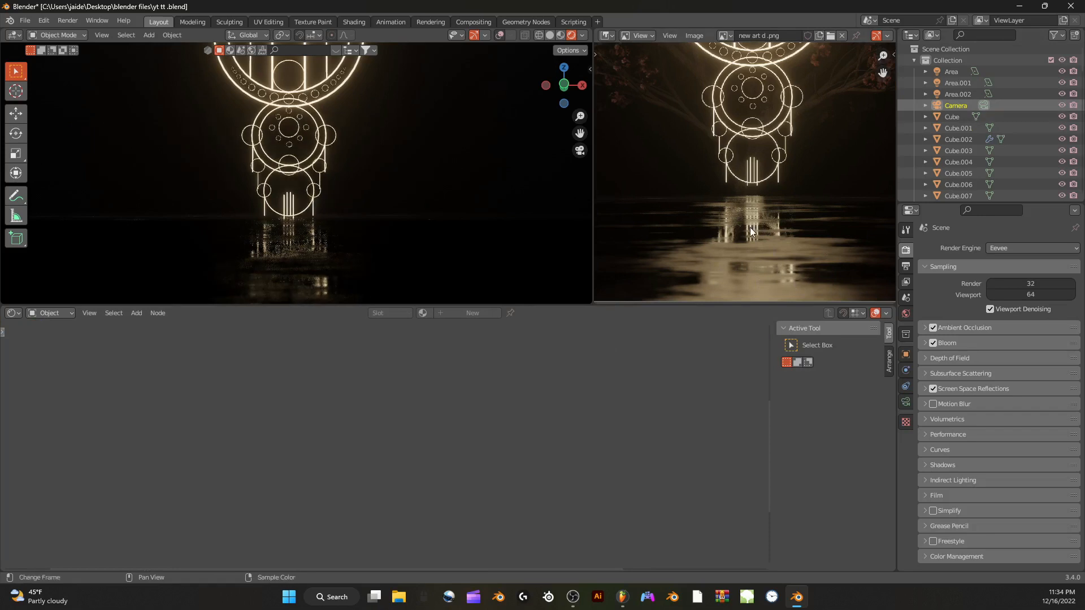
click(905, 402)
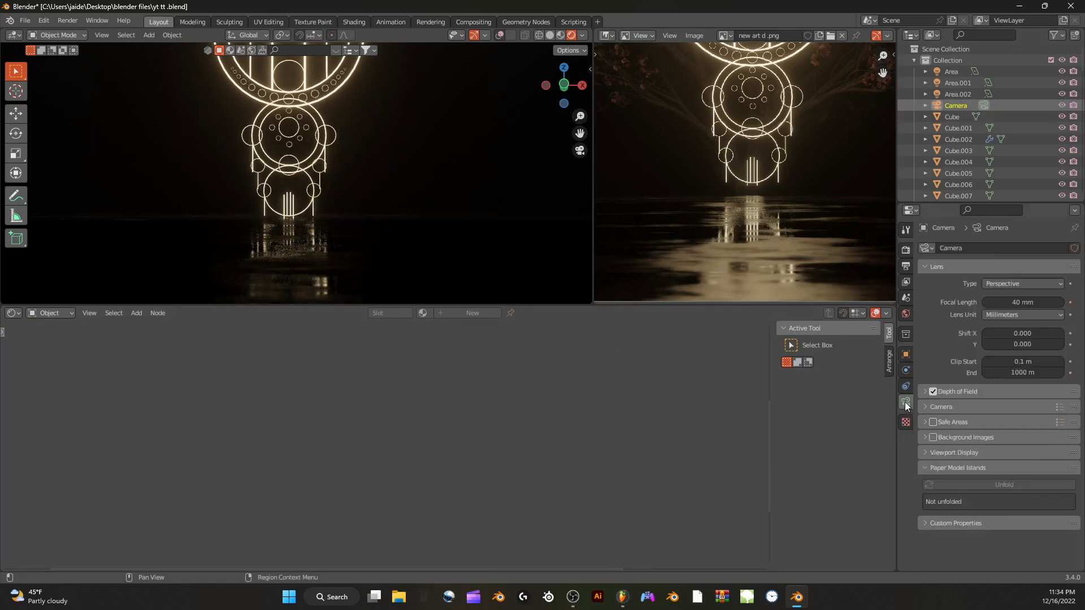
click(925, 392)
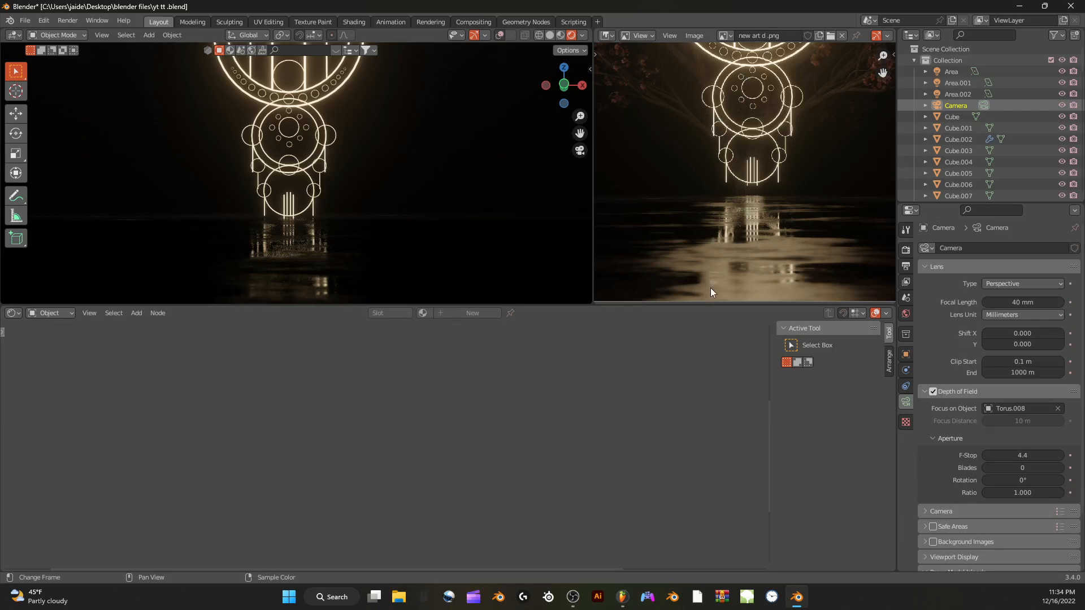
Activate the Annotate tool for the reference render and shift the Mapping and Noise Texture nodes within the water material
click(596, 55)
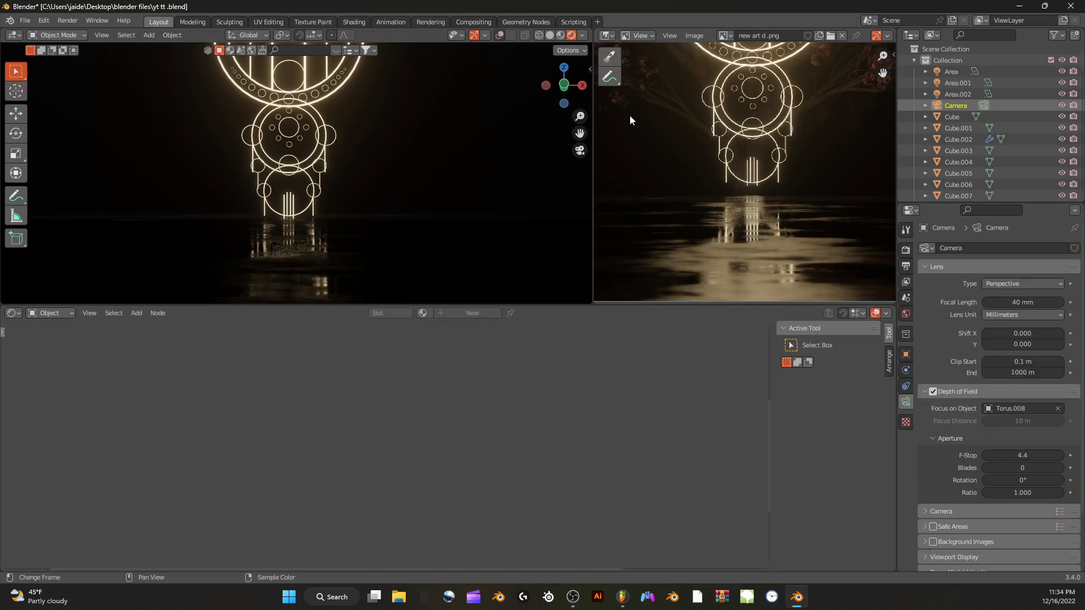
click(609, 76)
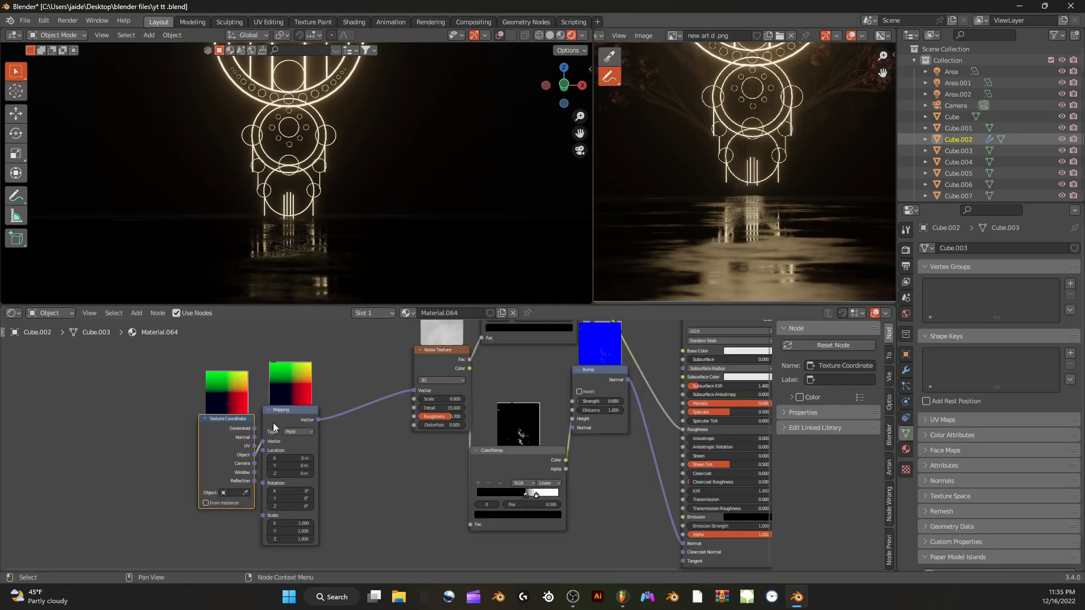
drag(274, 423, 284, 417)
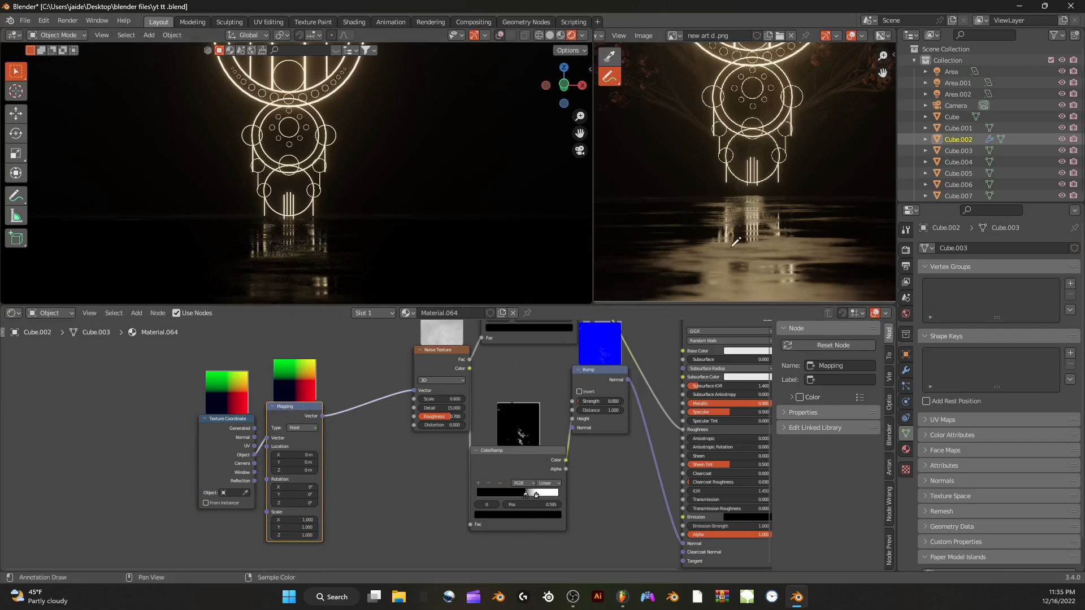
mouse_move(767, 194)
middle_down()
mouse_move(747, 217)
mouse_move(761, 150)
mouse_move(758, 178)
middle_up()
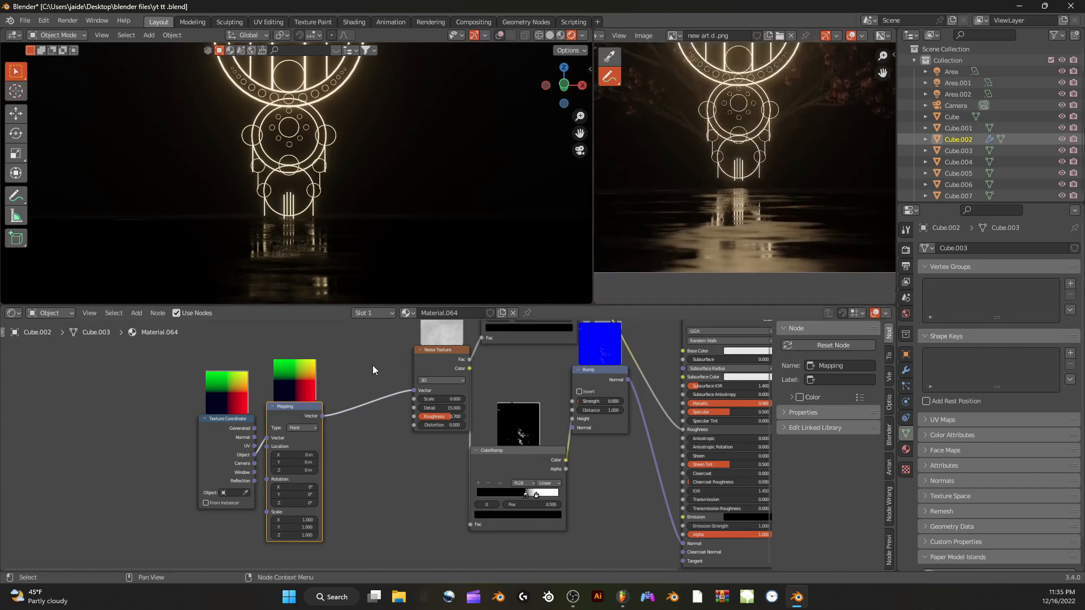
middle_drag(371, 369, 302, 430)
drag(351, 418, 275, 413)
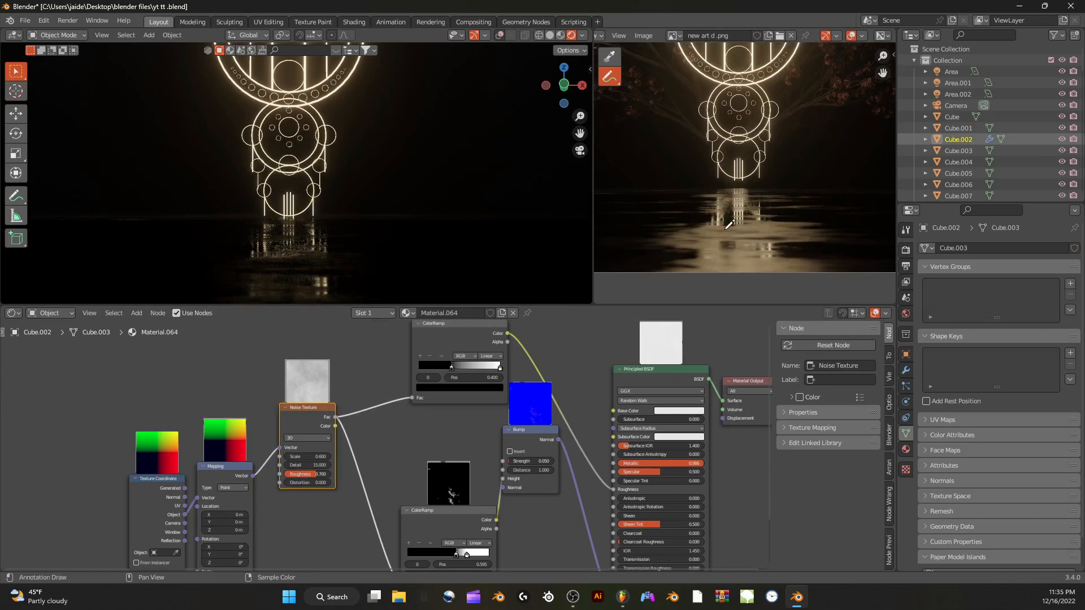
Outline the bright reflective patches on the water in the reference render with freehand annotation strokes
mouse_move(708, 227)
mouse_down()
mouse_move(658, 242)
mouse_move(684, 250)
mouse_move(652, 277)
mouse_up()
mouse_move(781, 246)
mouse_down()
mouse_move(846, 228)
mouse_move(794, 216)
mouse_move(710, 232)
mouse_up()
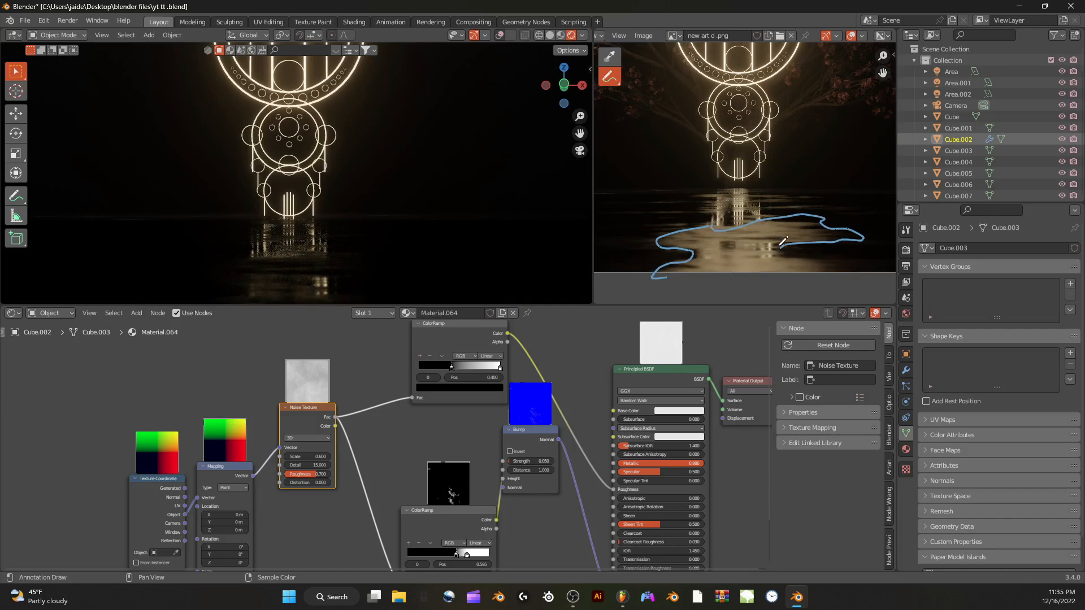
drag(782, 243, 851, 254)
mouse_move(730, 217)
mouse_down()
mouse_move(759, 211)
mouse_move(634, 217)
mouse_move(687, 218)
mouse_up()
scroll(731, 190, up, 1)
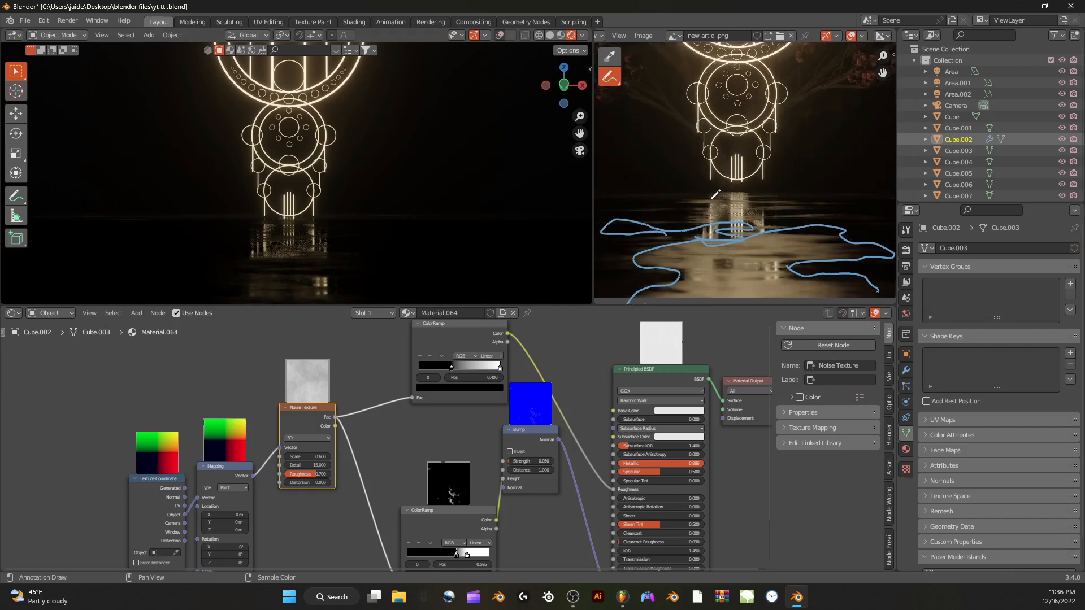
Undo the latest annotation strokes, keeping only the first outline along the reflection's left edge
key(ctrl+z)
key(ctrl+z)
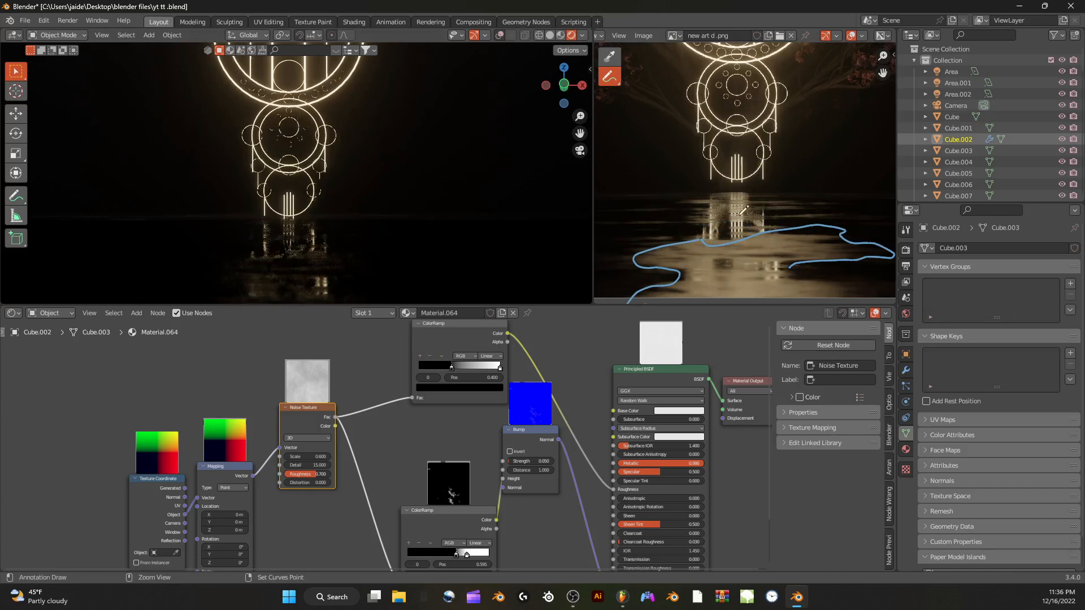
key(ctrl+z)
Scribble a small circular annotation over the bright water patch below the reflection in the reference render
scroll(445, 415, down, 2)
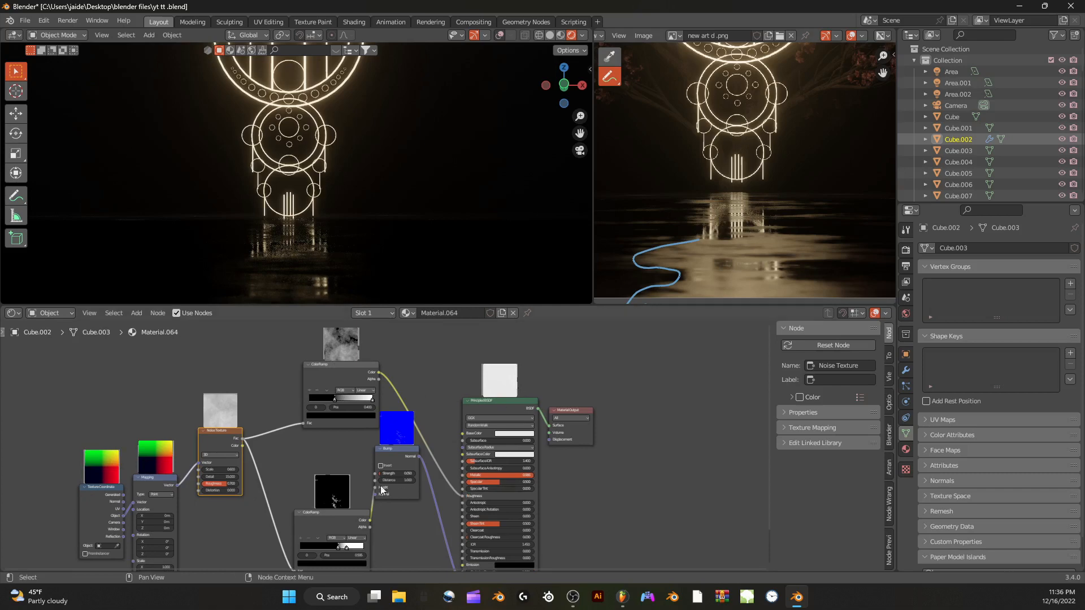
middle_drag(345, 388, 318, 405)
scroll(374, 366, up, 2)
drag(752, 240, 748, 258)
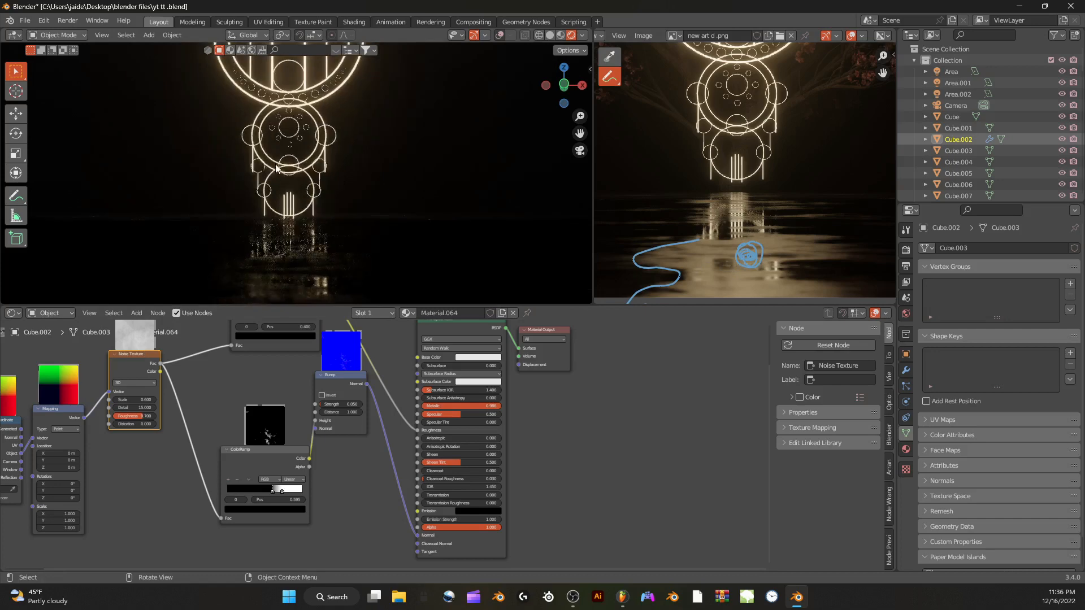
Restore the camera view of the finished scene and open another Blender file
middle_drag(277, 168, 553, 126)
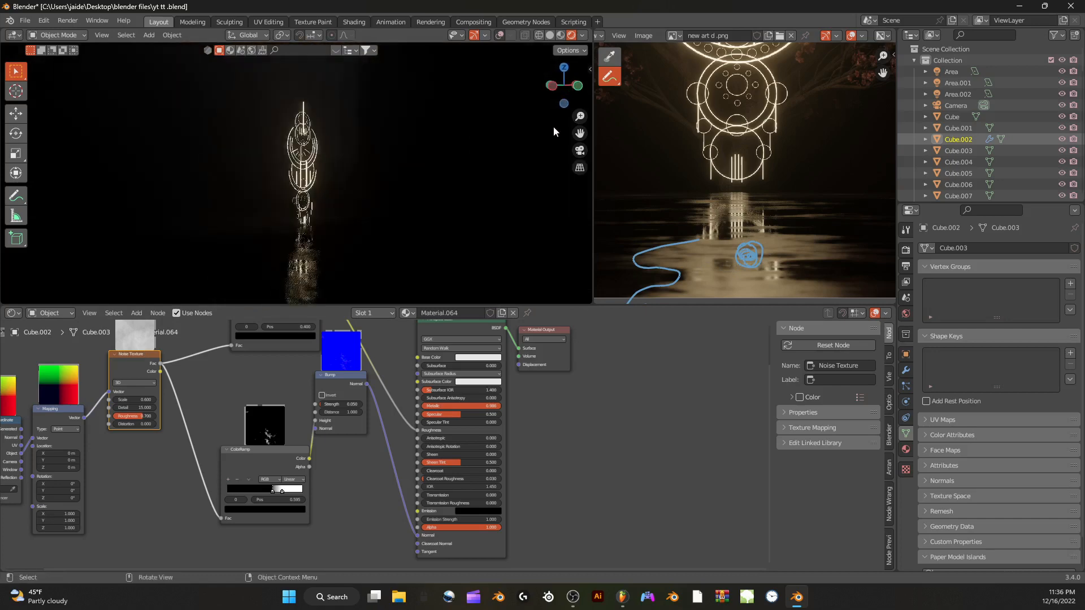
click(580, 150)
click(26, 21)
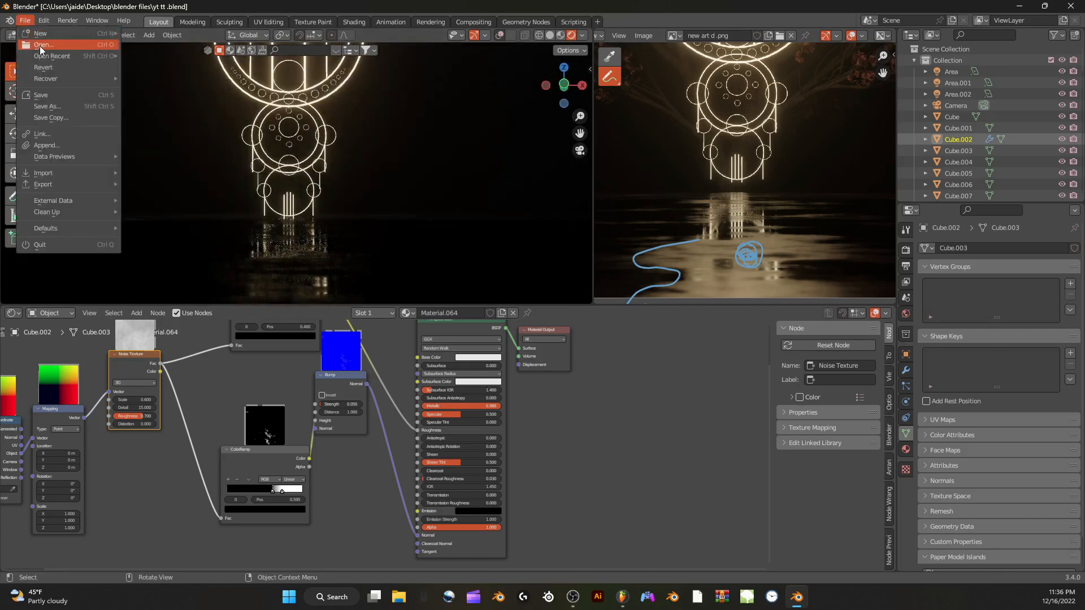
click(42, 45)
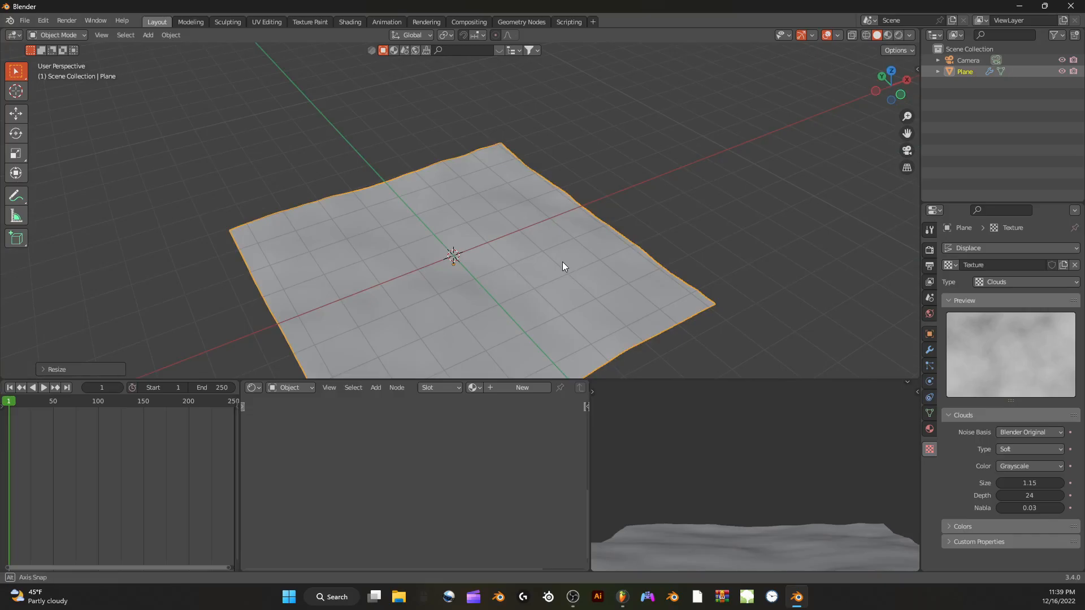
Set the Depth of the plane's Clouds displacement texture to 0 and scale the plane taller along Z
middle_drag(564, 266, 506, 249)
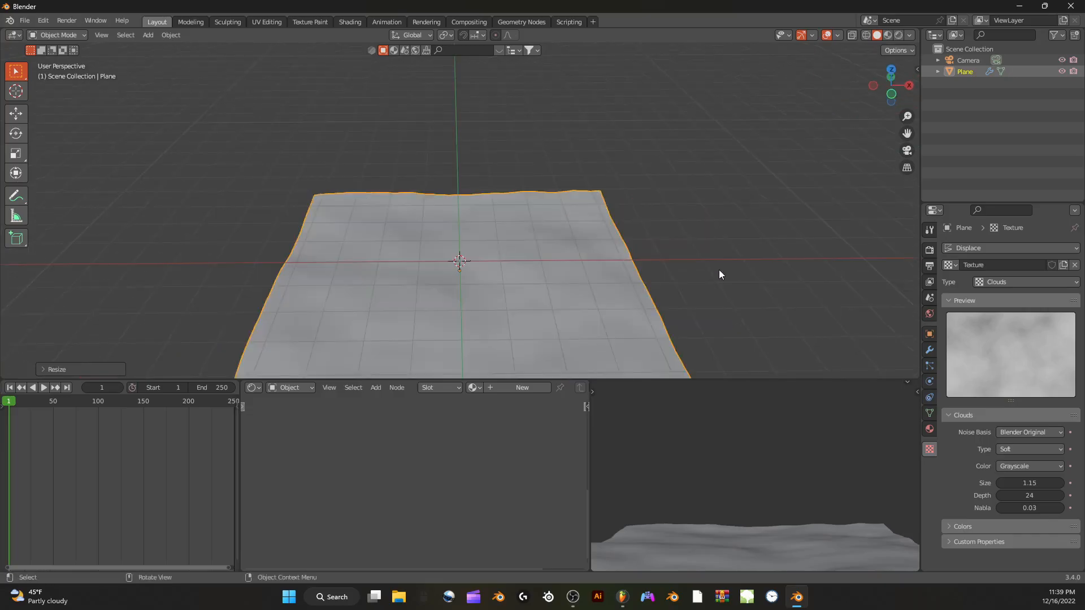
middle_drag(719, 274, 680, 252)
drag(1023, 495, 813, 496)
key(s)
key(z)
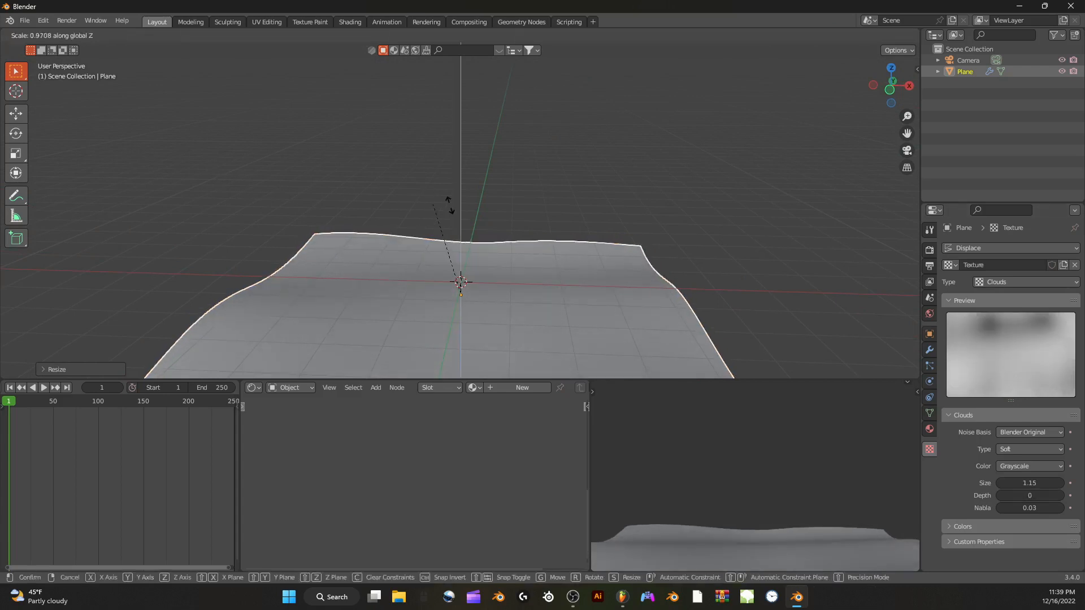
click(709, 204)
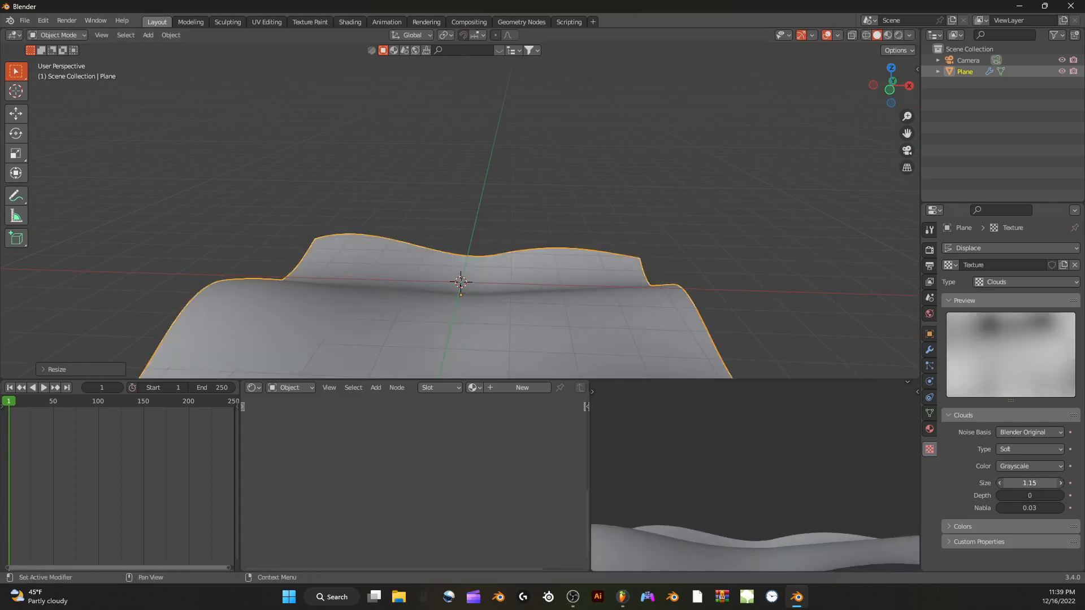
Set the Clouds texture's Size to 0.67 and flatten the plane along Z into gentle ripples
drag(1029, 483, 966, 483)
key(s)
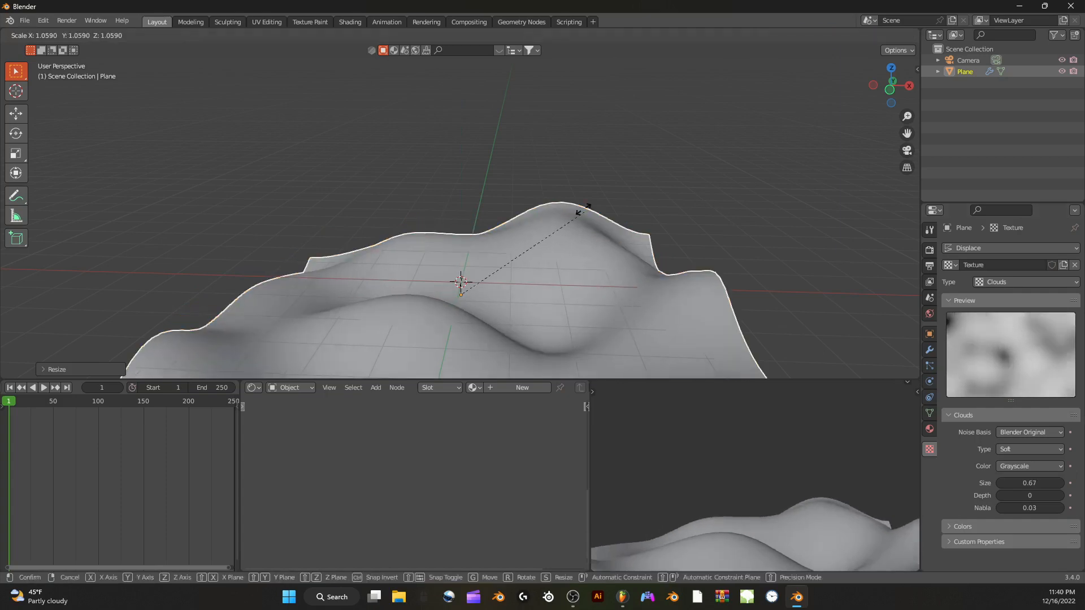
click(459, 230)
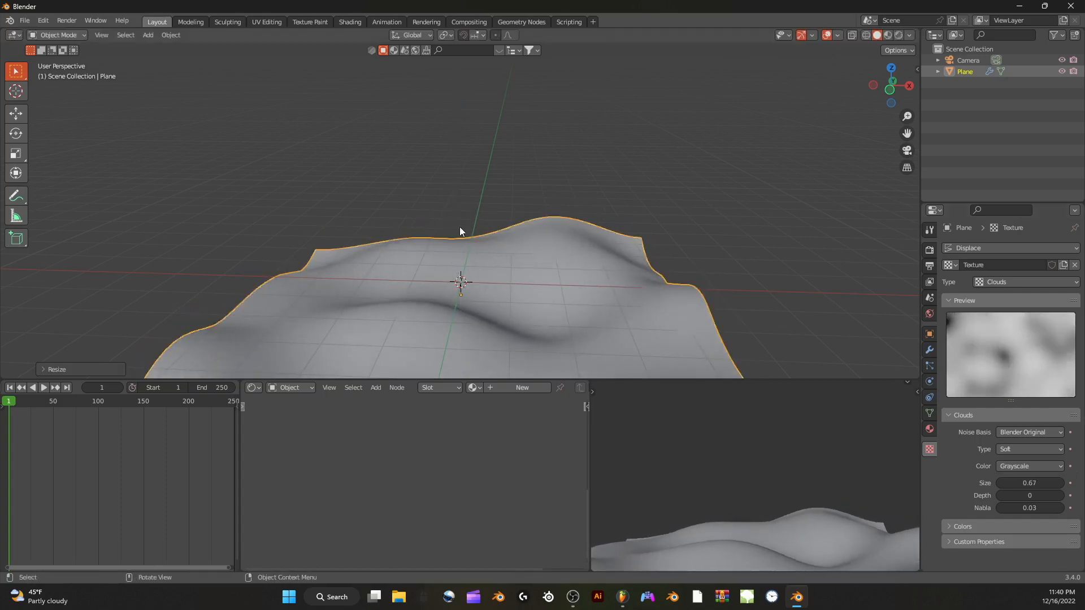
key(s)
key(z)
click(640, 262)
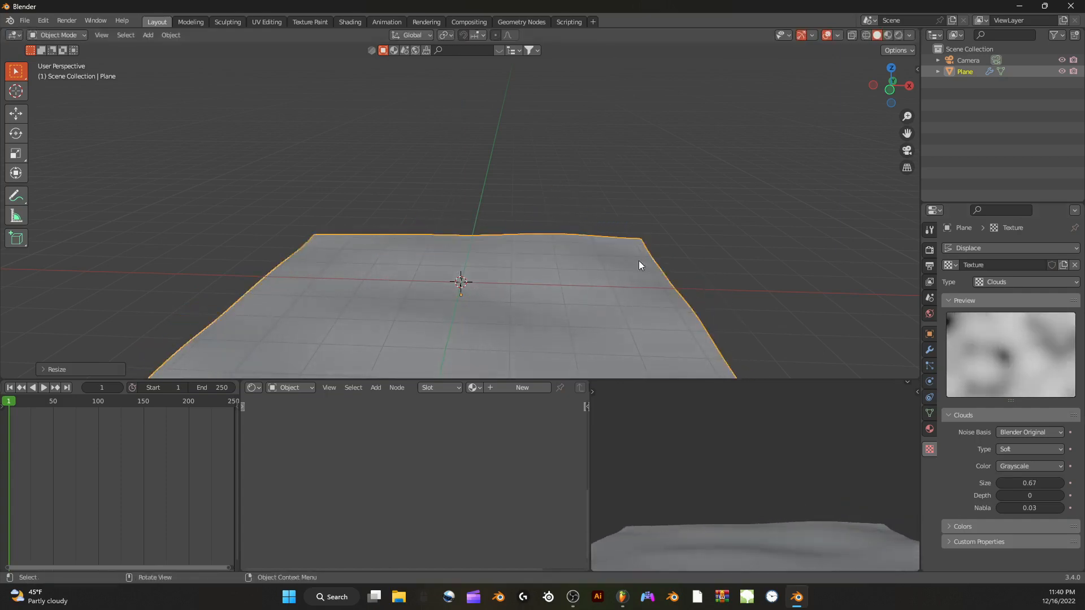
Set the Clouds texture's Depth to 24 and scale the plane taller along Z
drag(1029, 496, 1074, 496)
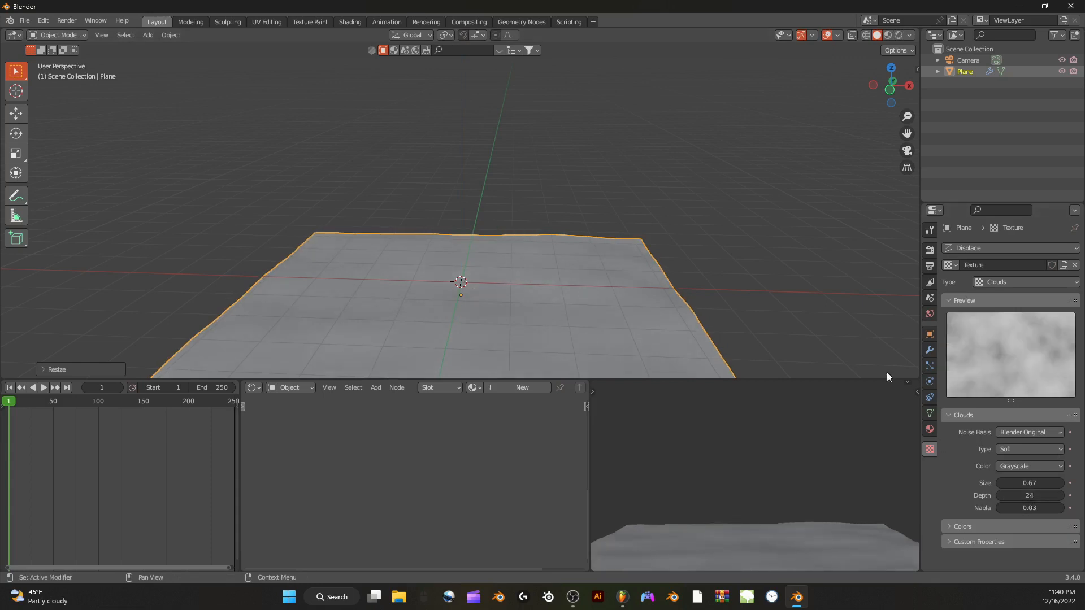
key(s)
key(z)
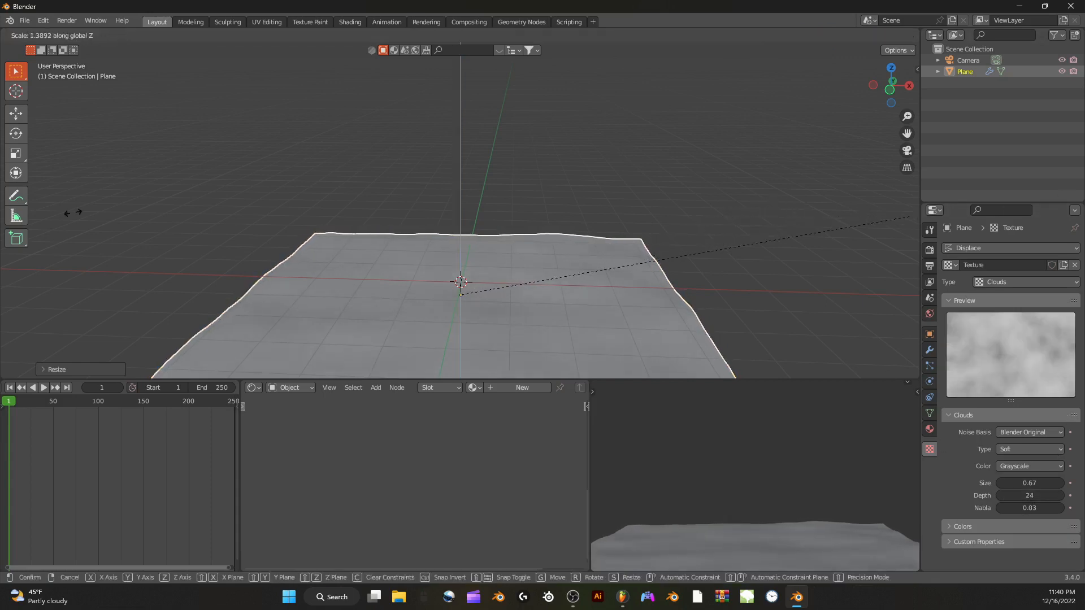
click(142, 220)
scroll(331, 220, down, 4)
middle_drag(526, 244, 554, 239)
scroll(477, 248, up, 5)
scroll(525, 242, down, 3)
Delete the displaced plane and add a fresh plane mesh in its place
key(Delete)
key(shift+a)
mouse_move(409, 248)
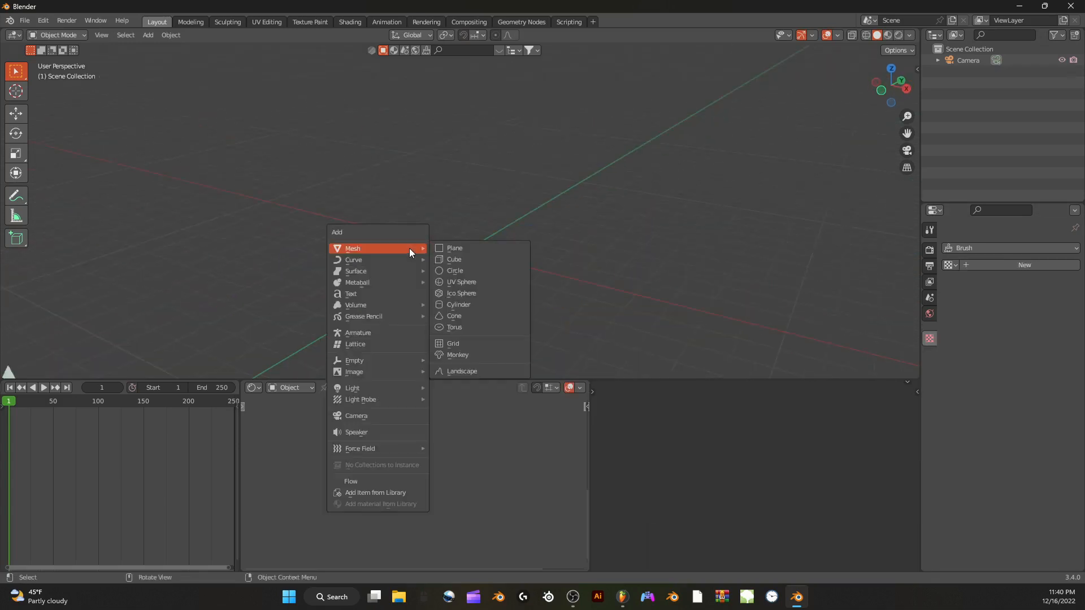
click(451, 251)
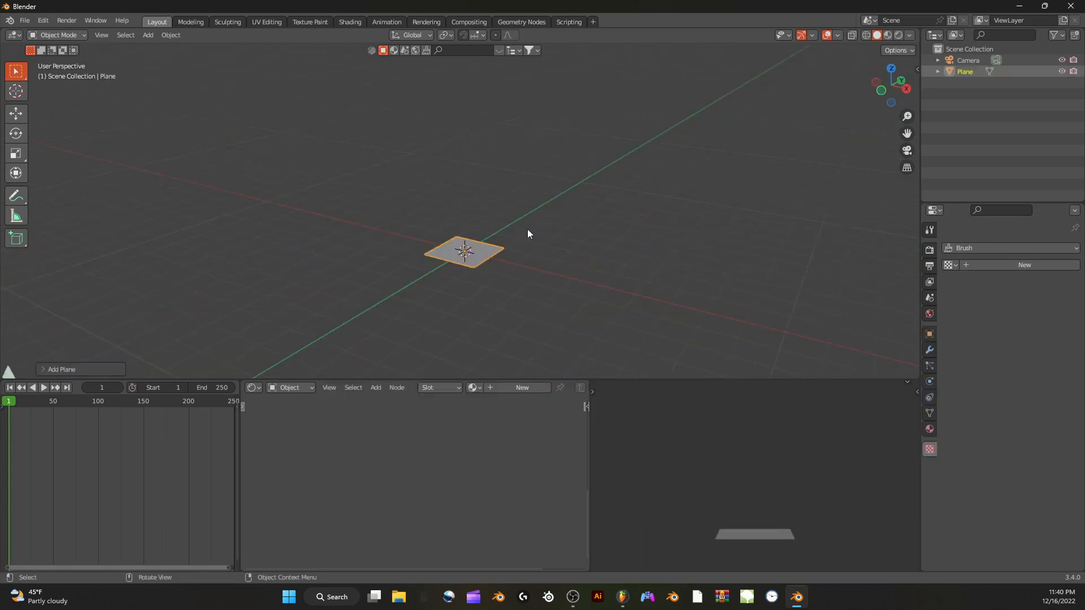
Subdivide the new plane's mesh with 8 cuts in Edit Mode
key(Tab)
right_click(520, 229)
click(517, 229)
click(80, 369)
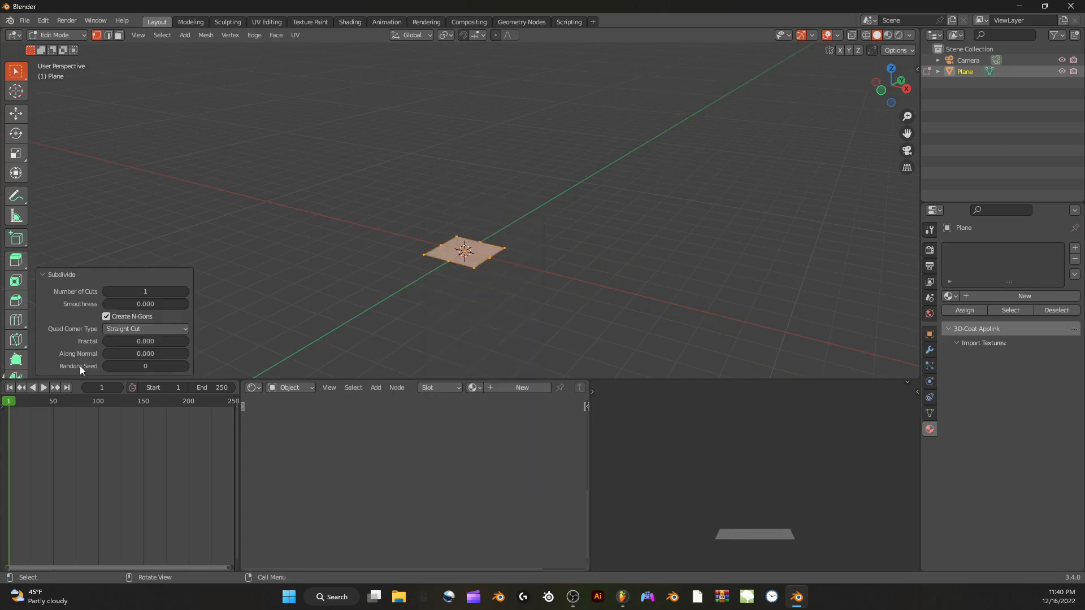
click(148, 292)
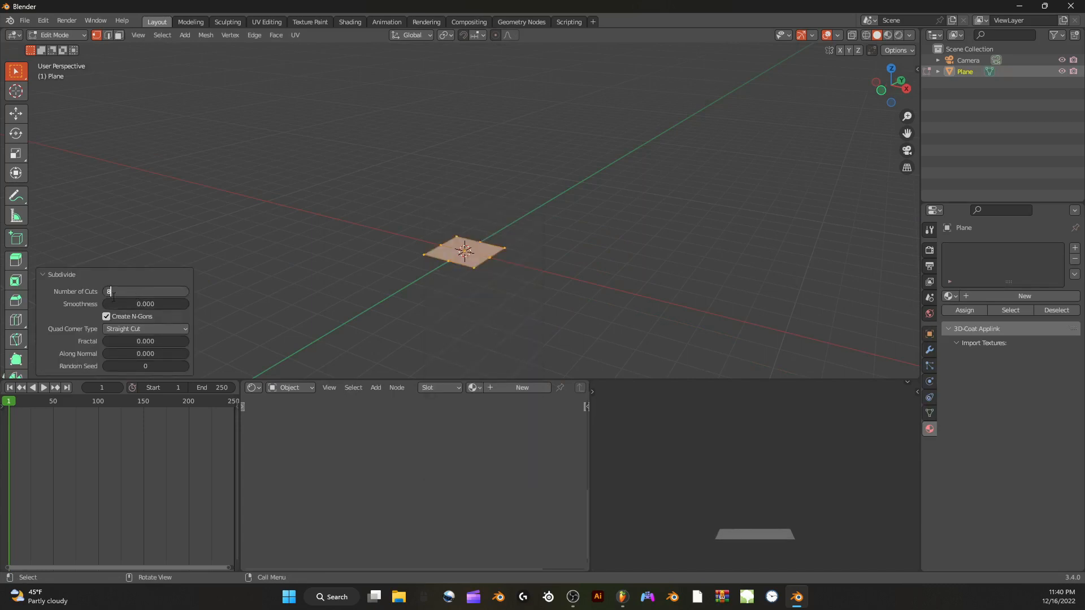
key(Return)
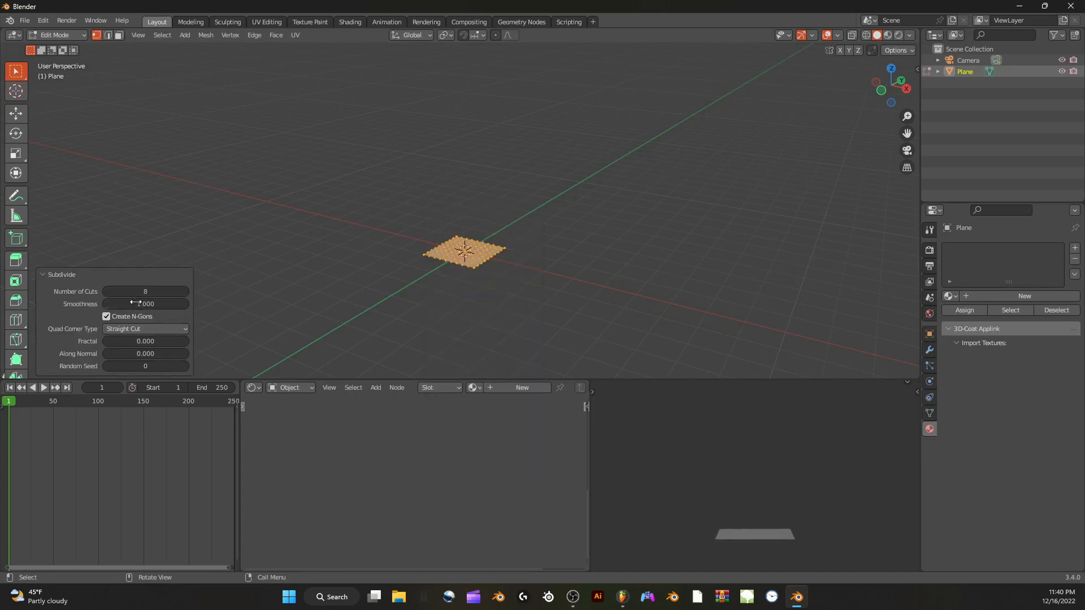
Increase the subdivision's number of cuts slightly, subdivide the whole mesh once more, and return to Object Mode
scroll(276, 268, up, 3)
click(187, 291)
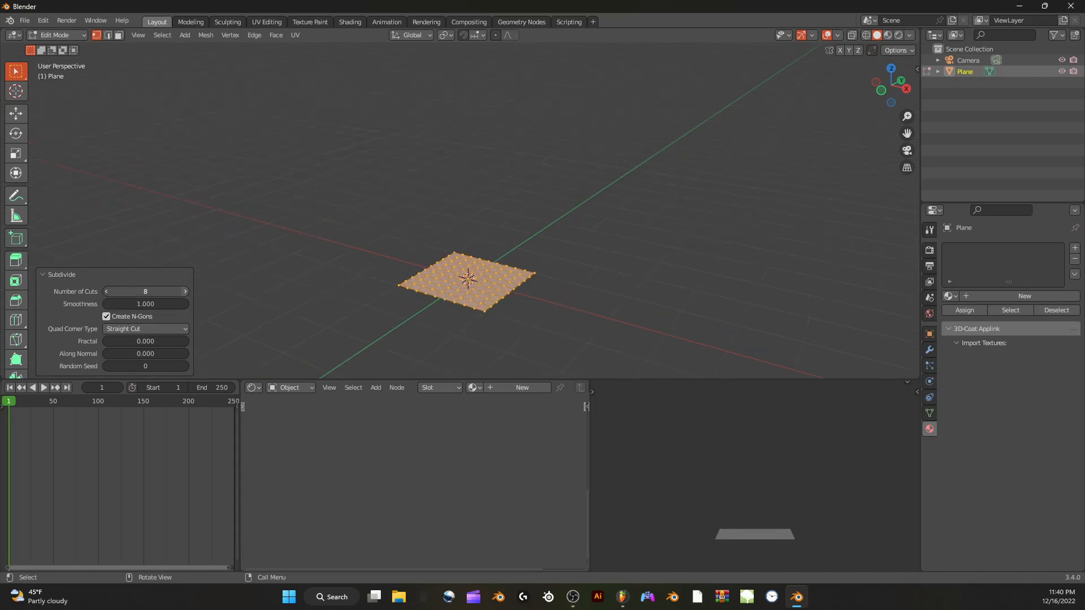
click(186, 291)
click(59, 274)
right_click(346, 250)
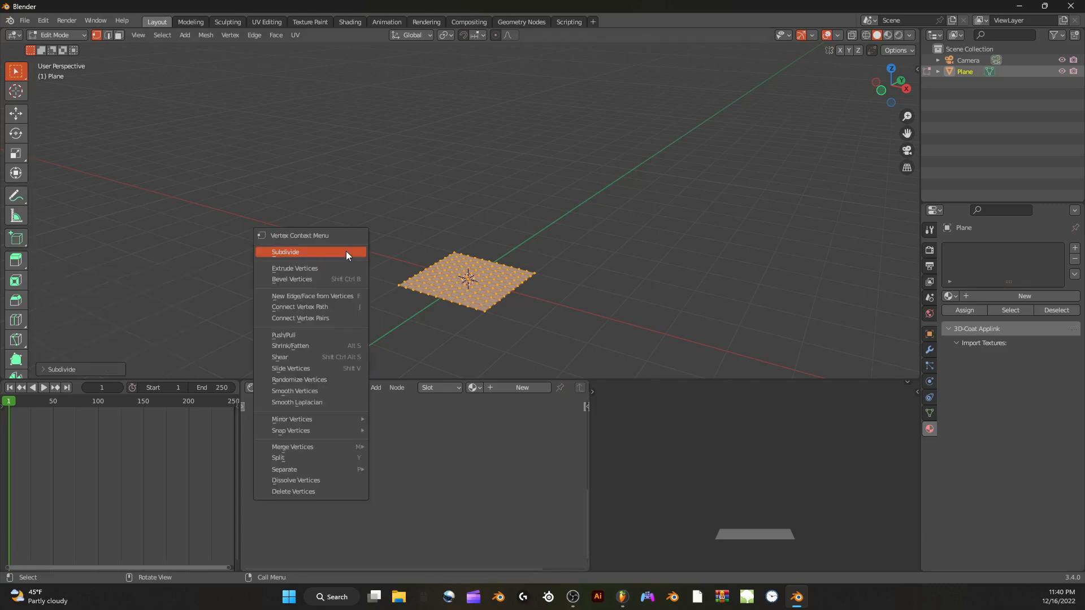
click(346, 251)
key(Tab)
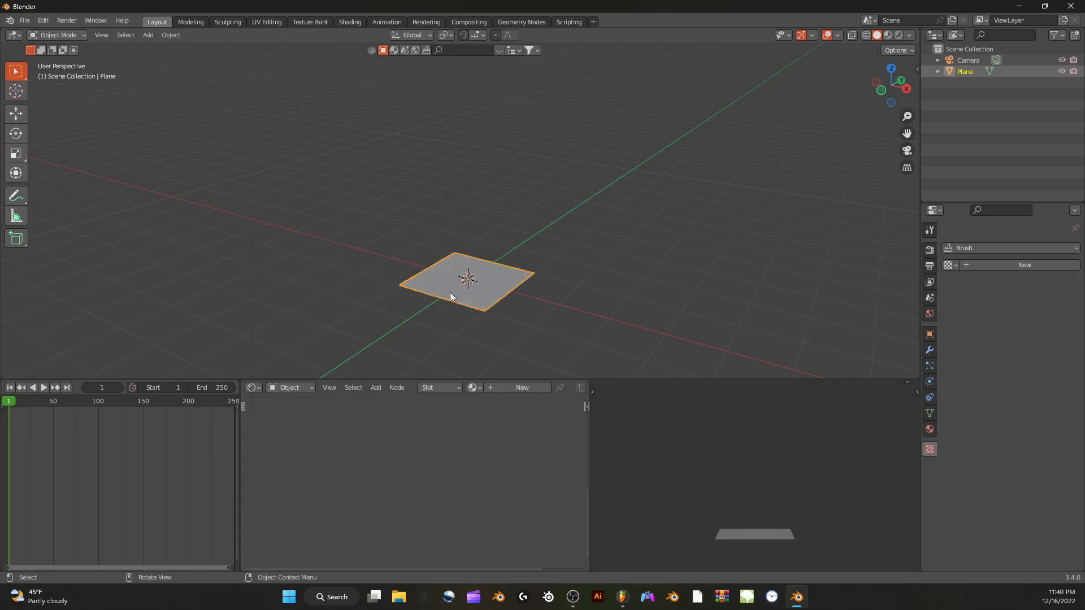
Scale the subdivided plane up by a factor of 5
scroll(476, 287, down, 4)
text(s5)
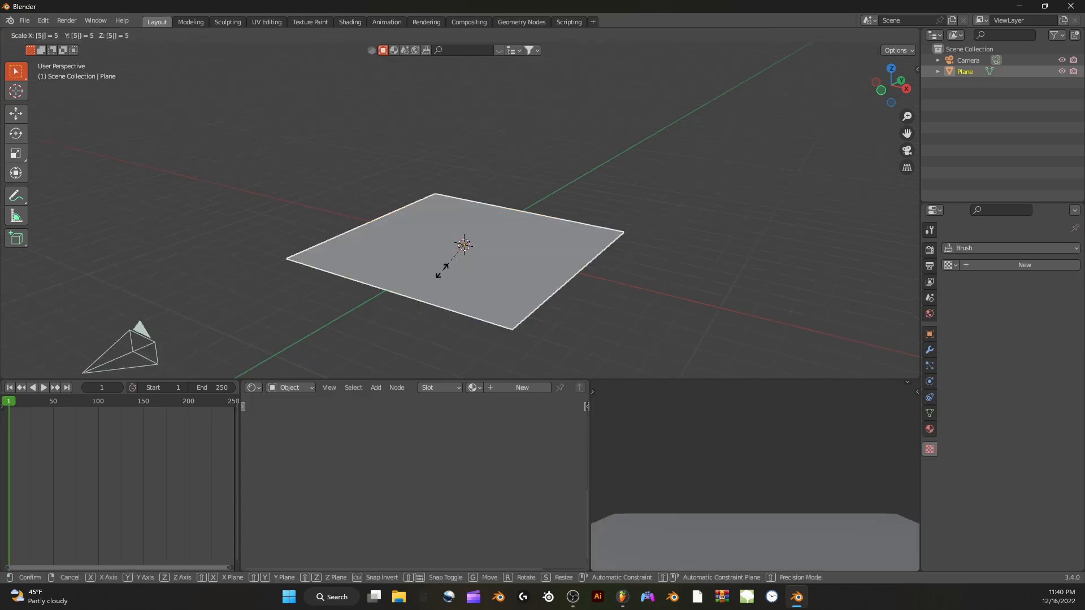
key(Return)
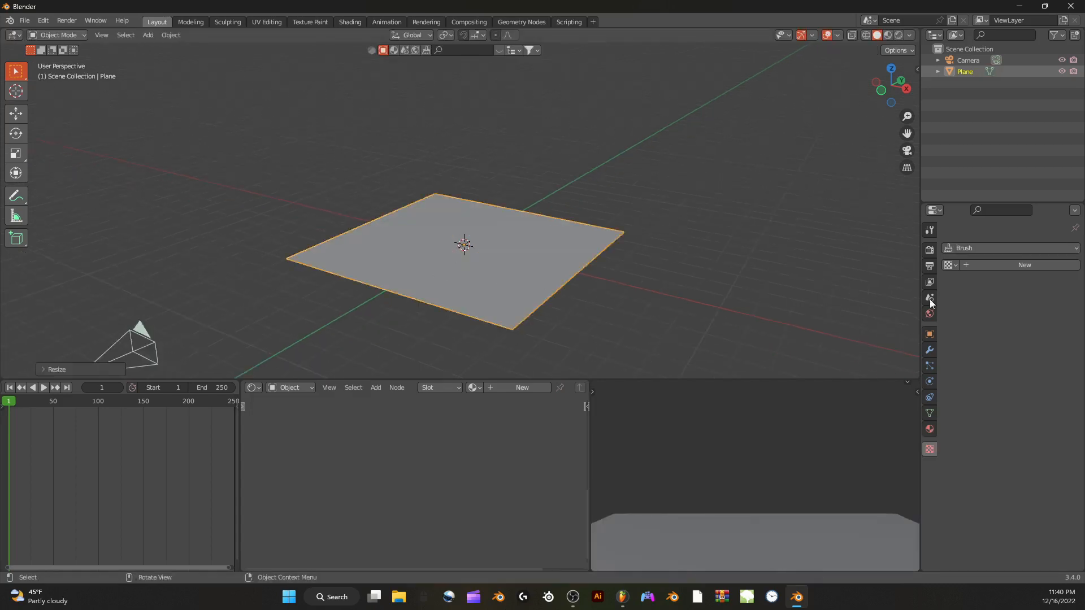
Add a Displace modifier to the plane and give it a new texture of type Clouds
click(929, 349)
click(974, 251)
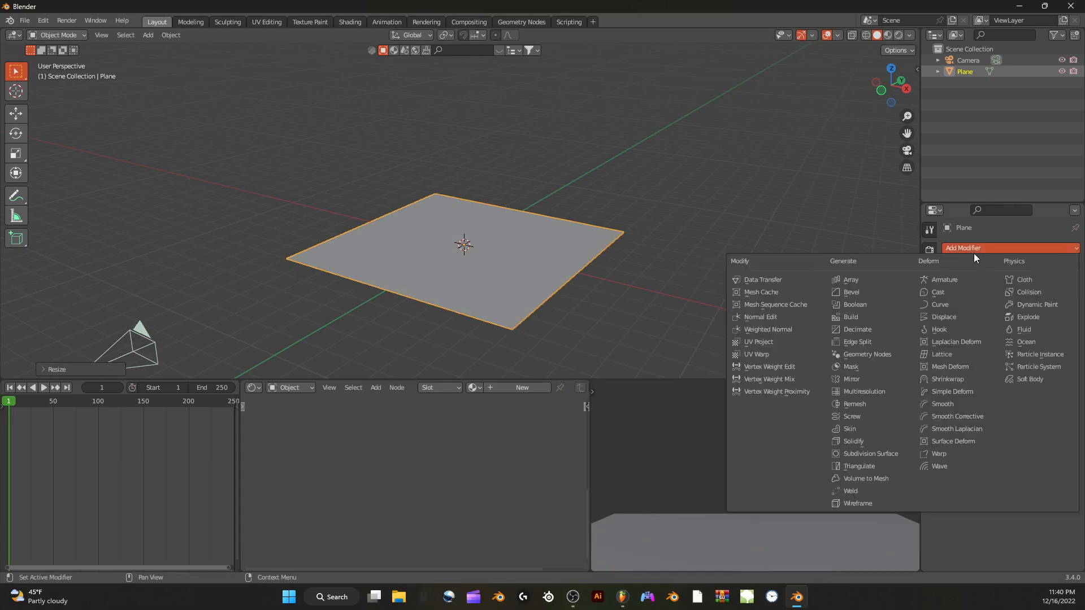
click(942, 317)
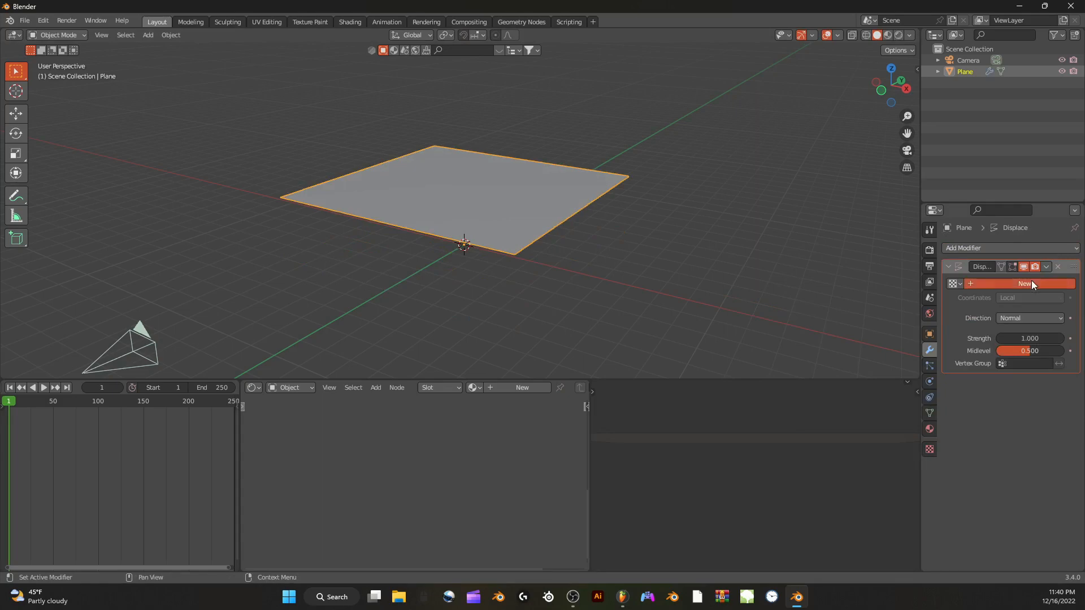
click(1032, 280)
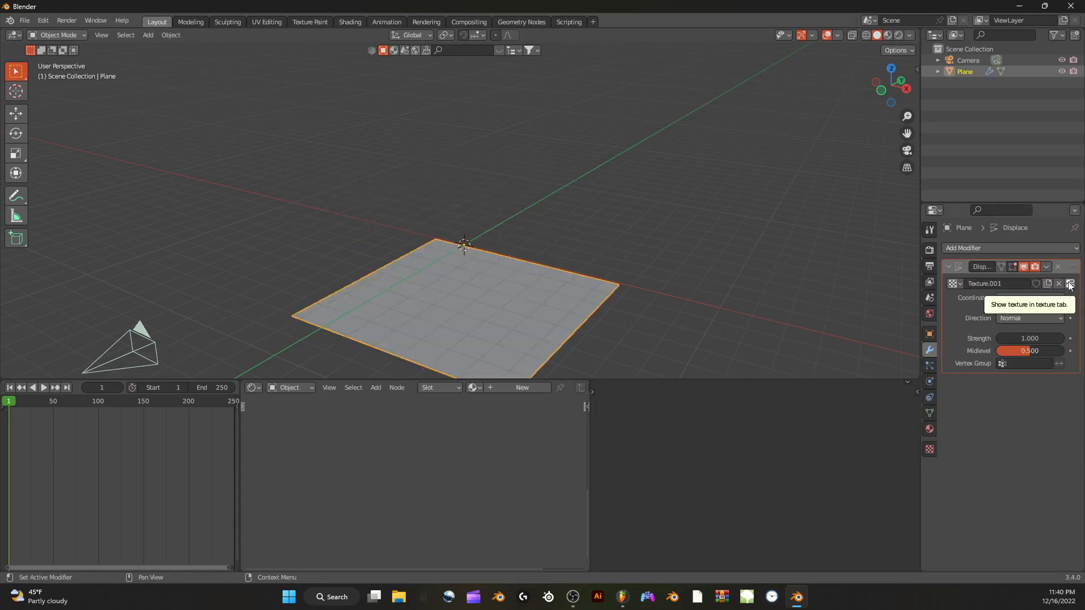
click(1069, 283)
click(1026, 281)
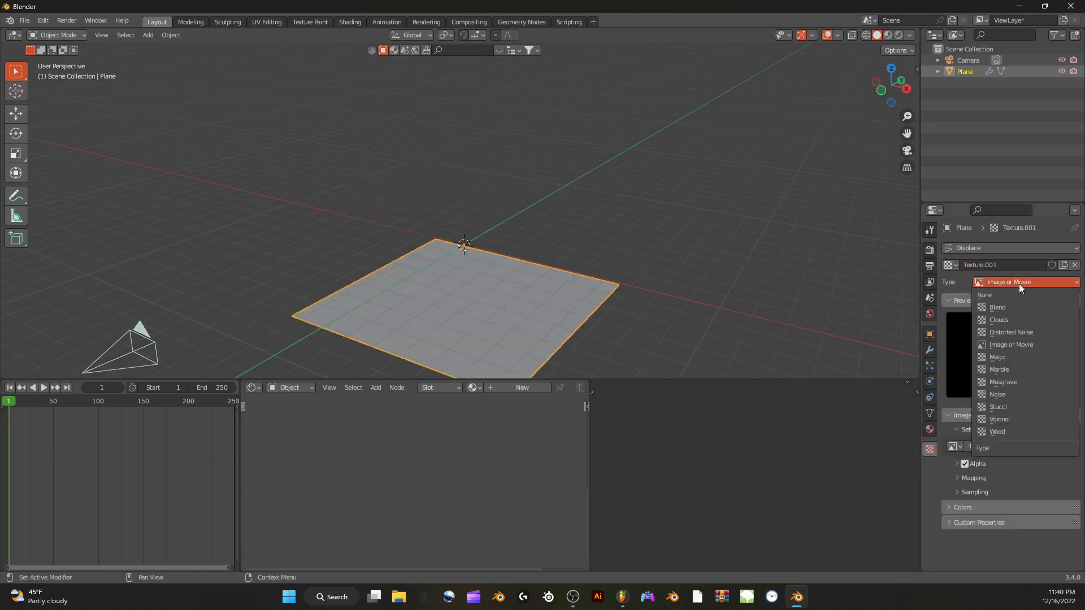
click(1010, 320)
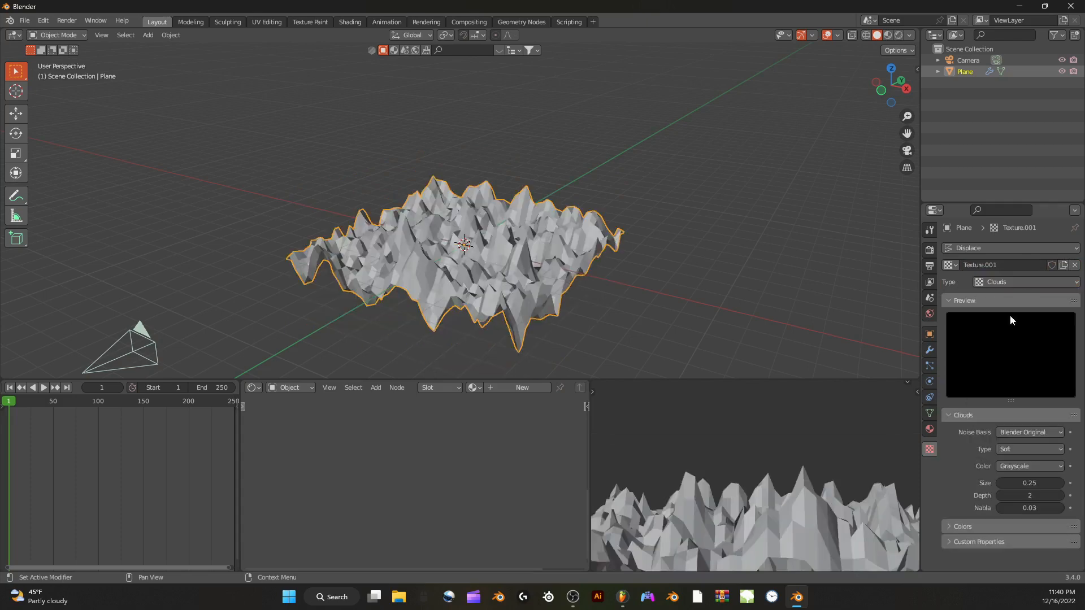
Set the Clouds texture's Depth to 24 and its Size to 1.20
middle_drag(586, 218, 686, 213)
scroll(598, 215, up, 3)
scroll(557, 213, down, 4)
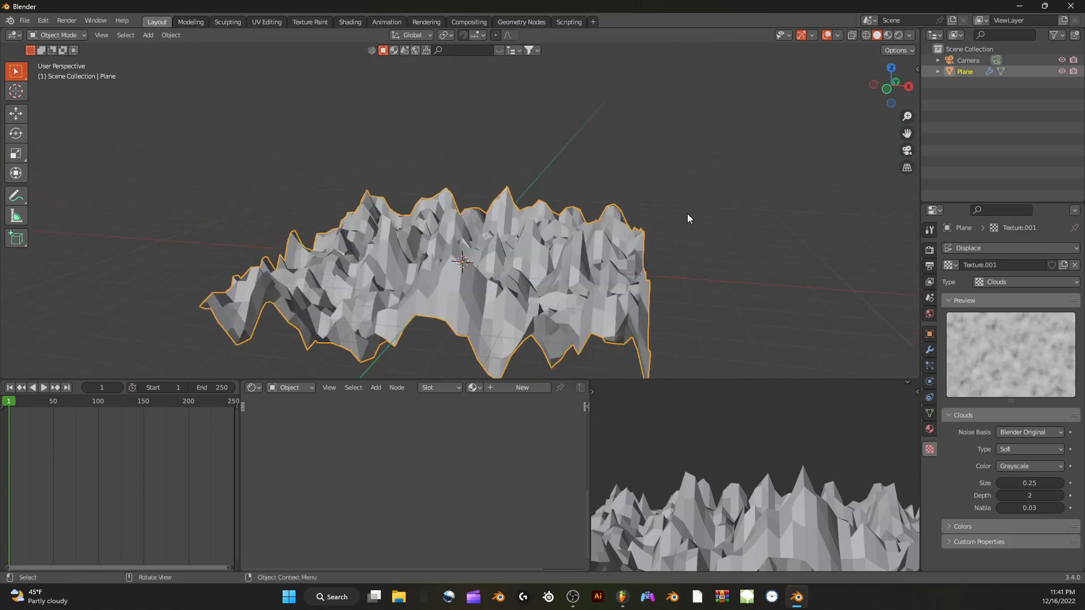
middle_drag(568, 219, 667, 226)
scroll(534, 222, up, 1)
drag(1029, 495, 1062, 495)
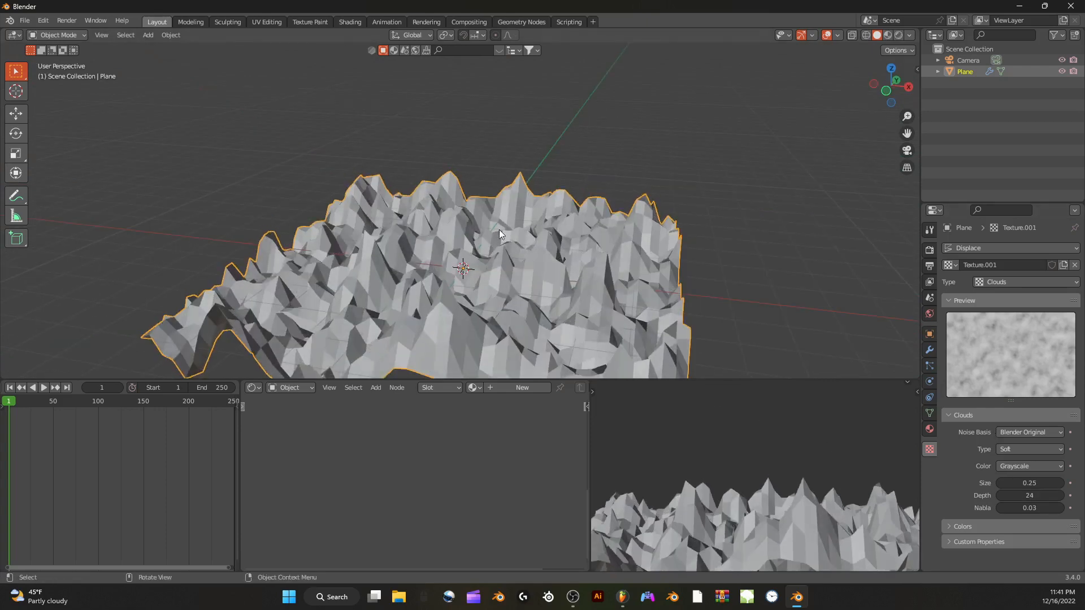
drag(1029, 483, 1068, 483)
mouse_move(992, 489)
mouse_down()
mouse_move(1034, 489)
mouse_move(992, 483)
mouse_up()
Apply Shade Smooth to the displaced plane
middle_drag(740, 239, 642, 196)
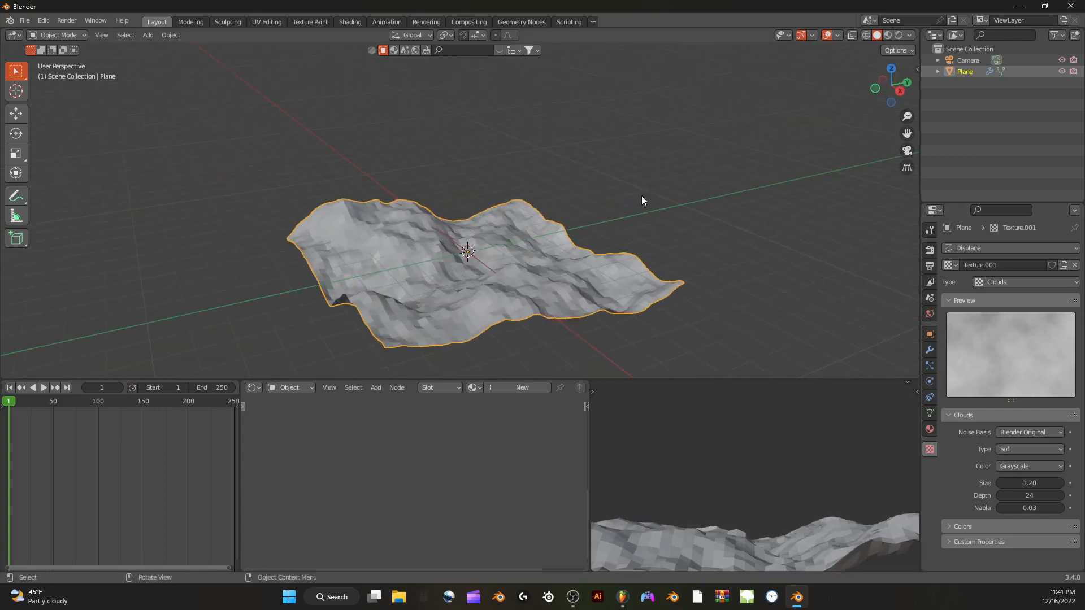
right_click(637, 193)
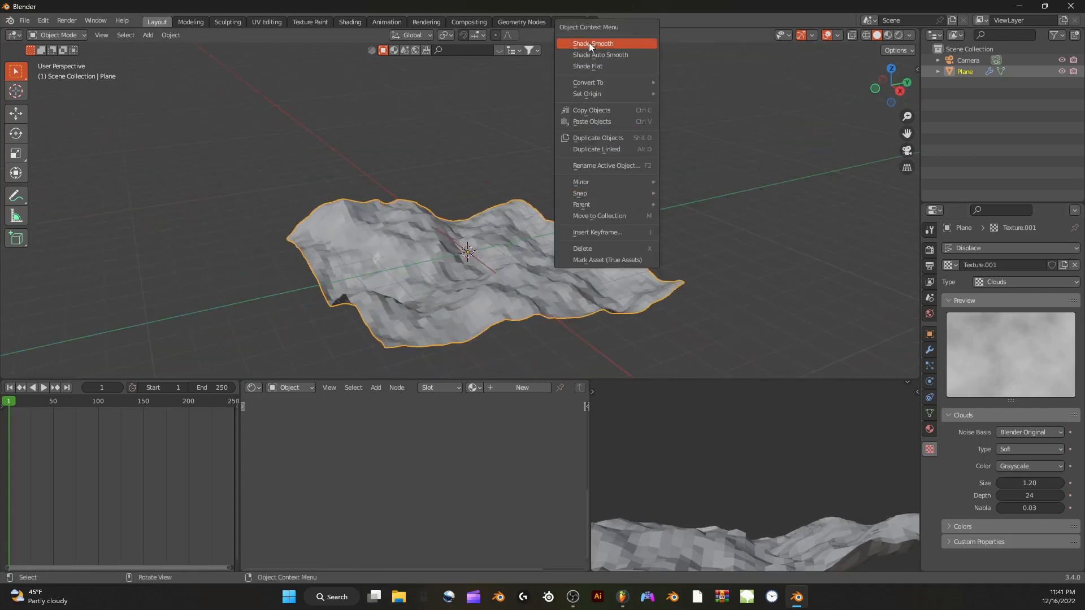
click(589, 43)
Subdivide the plane's mesh once more in Edit Mode and return to Object Mode
middle_drag(574, 101, 641, 172)
key(Tab)
right_click(637, 169)
click(636, 170)
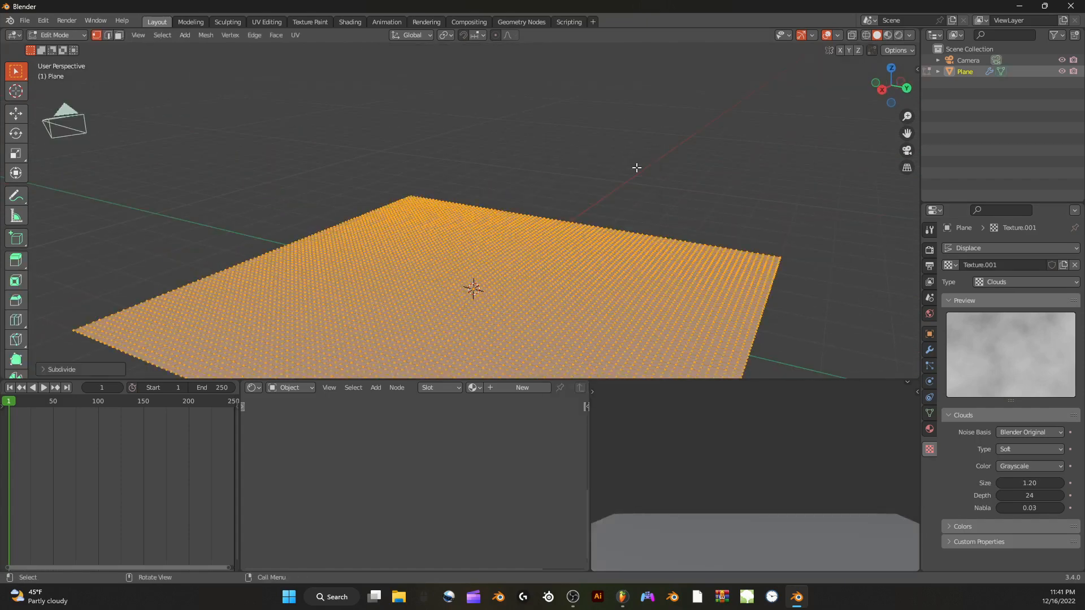
key(Tab)
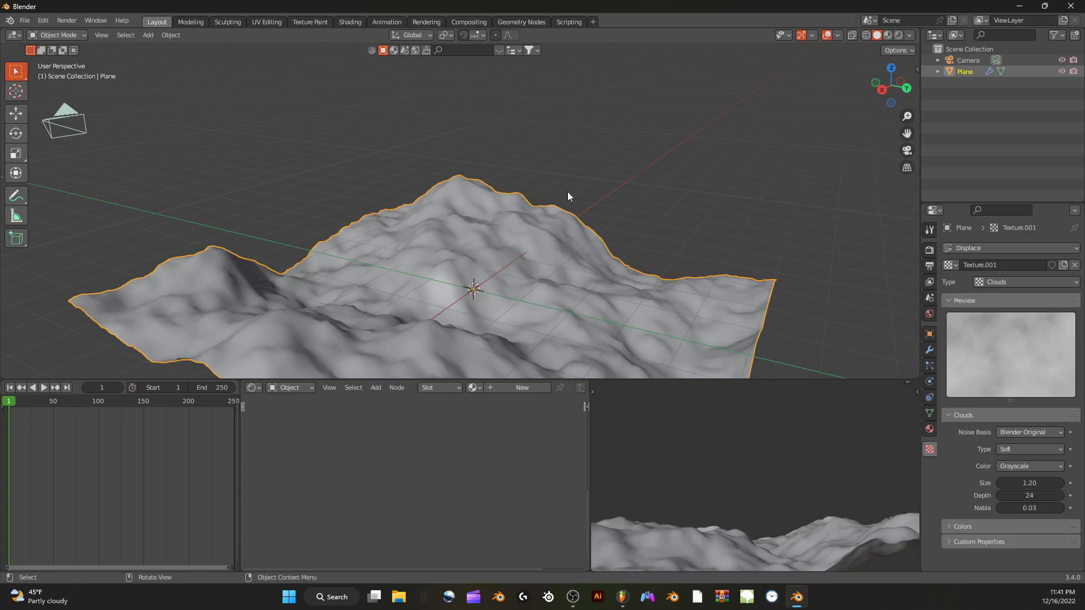
Flatten the displaced plane along Z in several scaling passes until only low ripples remain
key(s)
key(z)
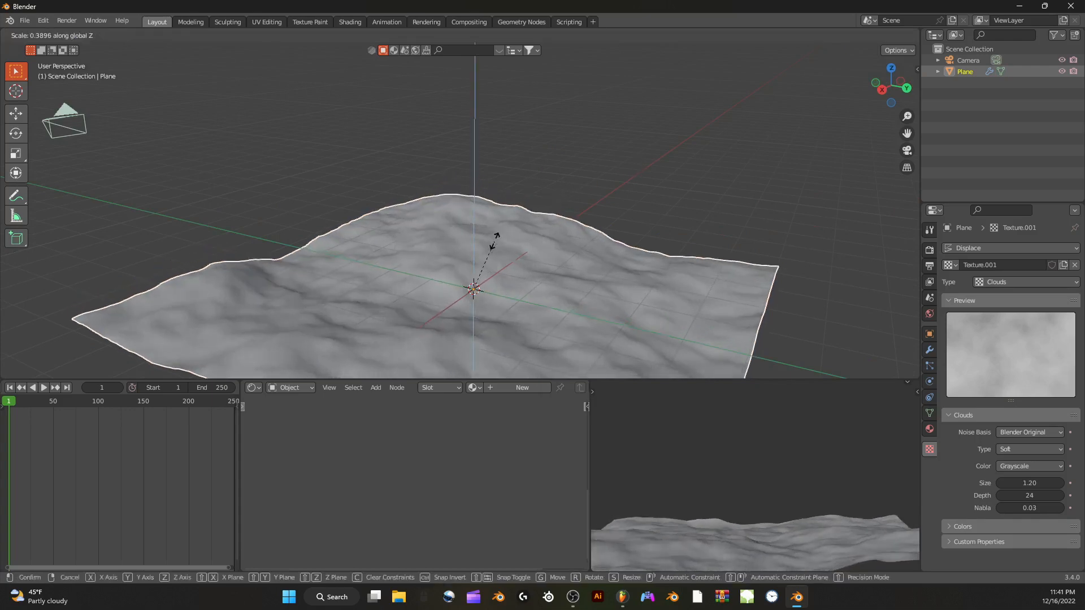
click(522, 210)
key(s)
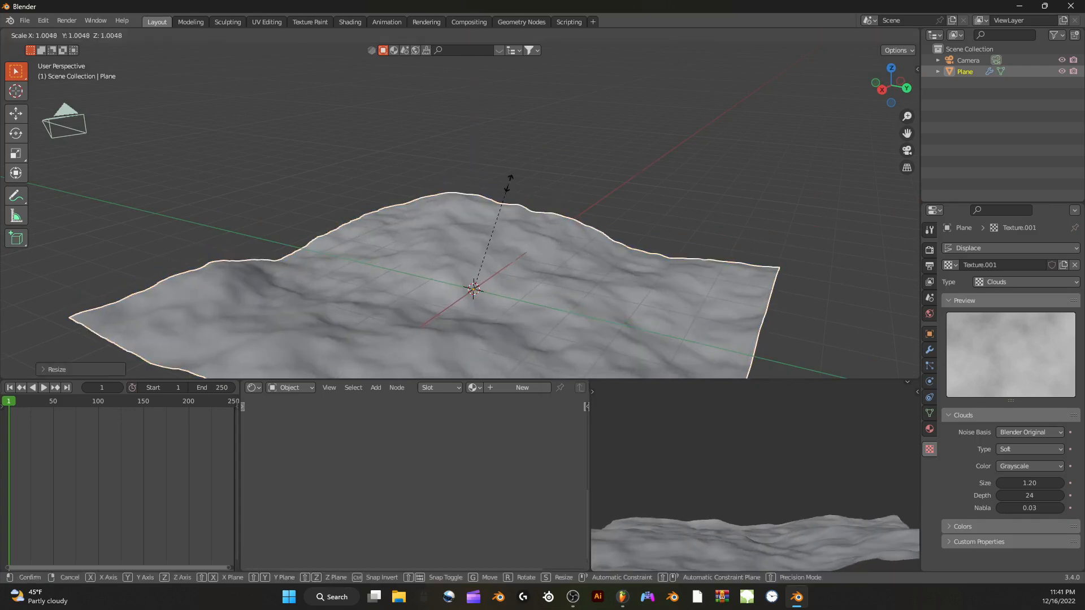
key(z)
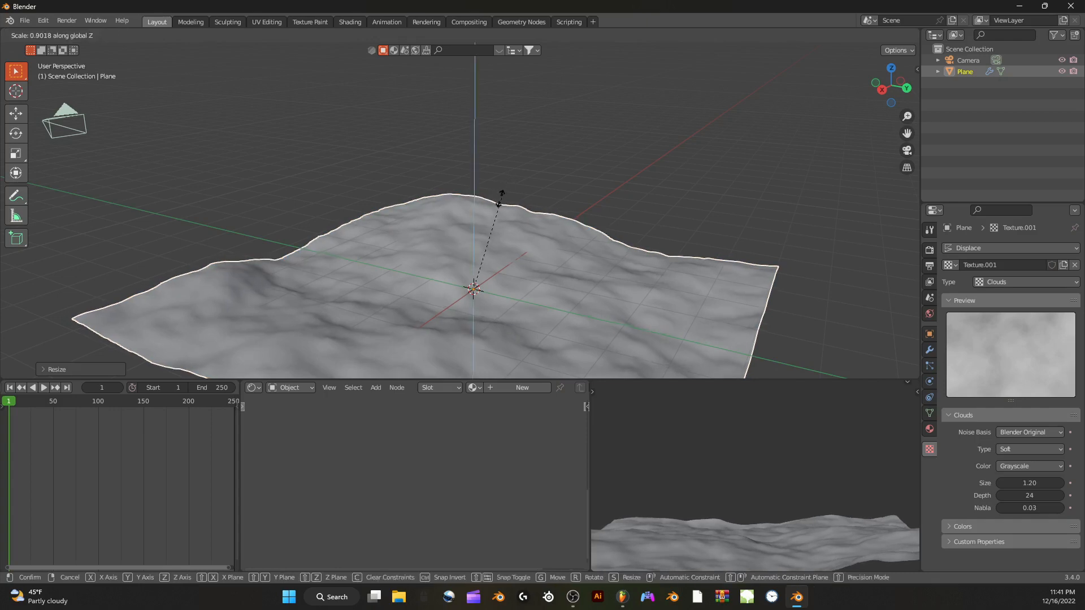
click(486, 232)
scroll(521, 226, down, 3)
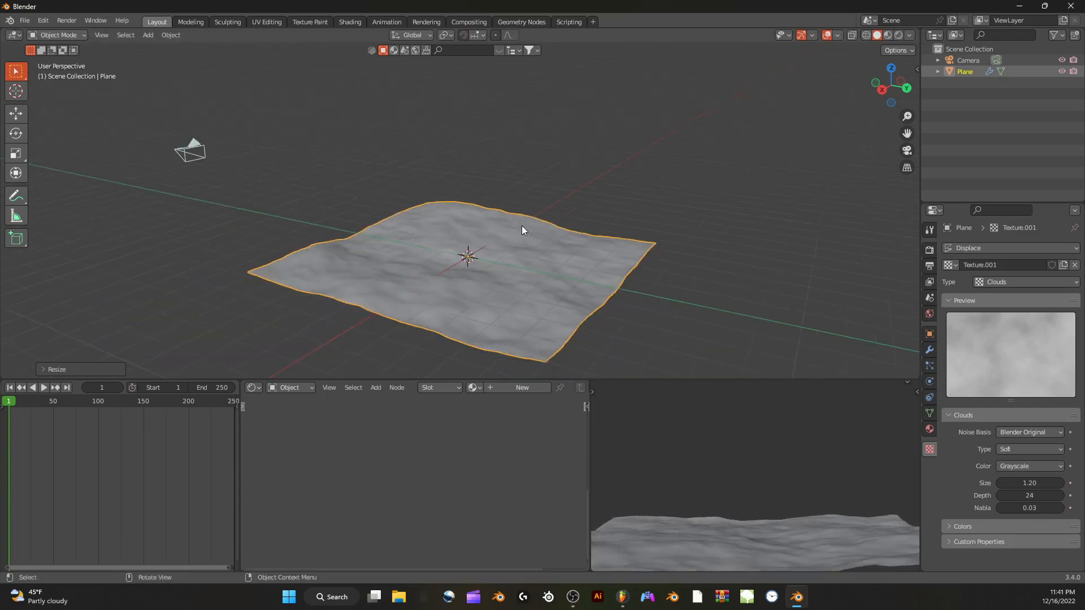
key(s)
key(z)
click(489, 227)
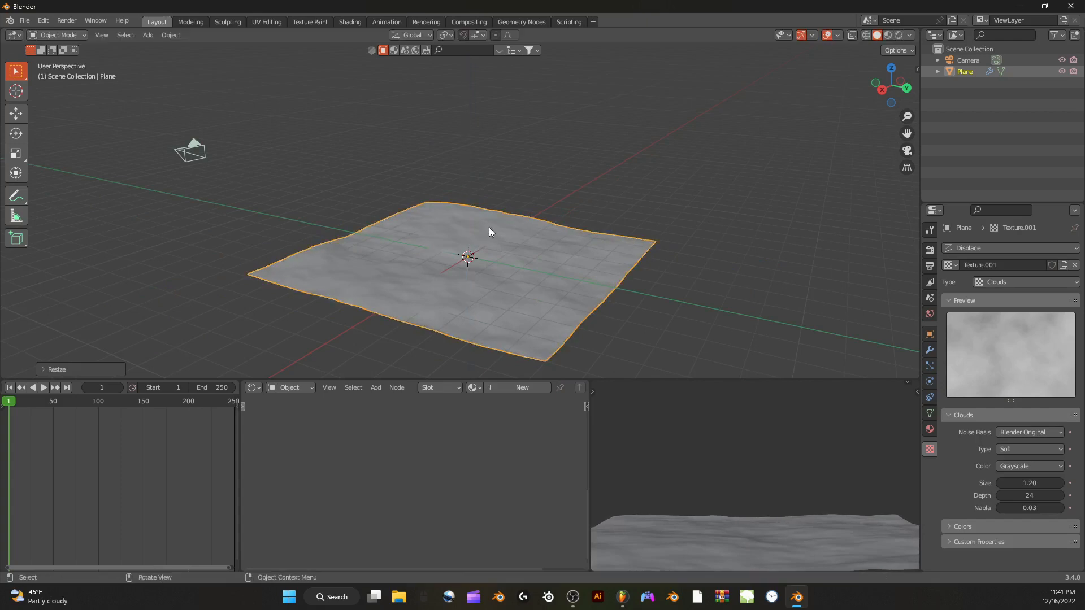
Rotate the rippled plane around Z and shift it slightly along negative Y
key(r)
key(z)
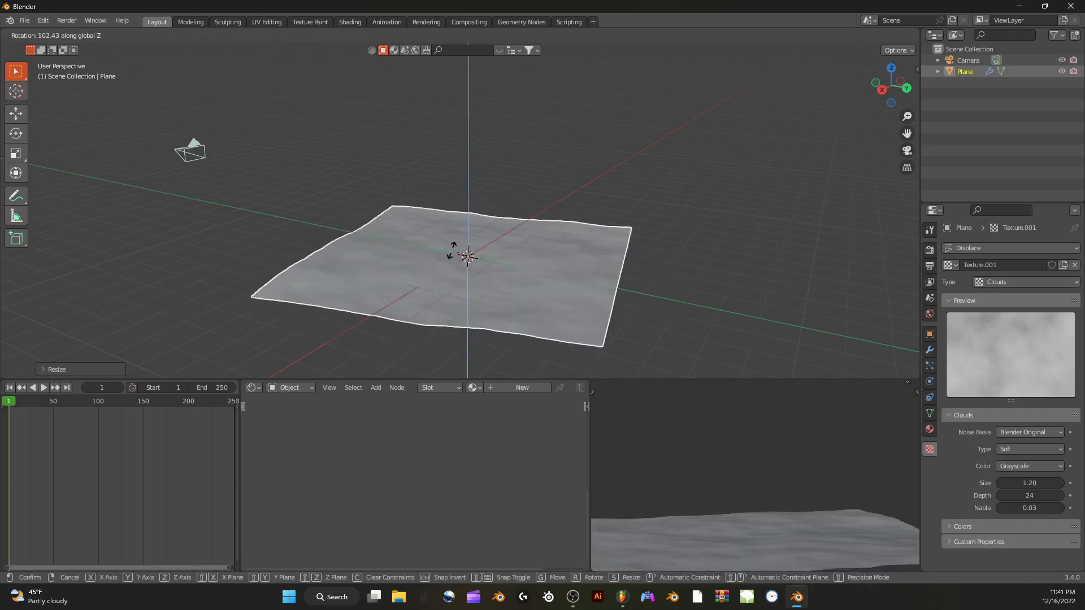
click(447, 240)
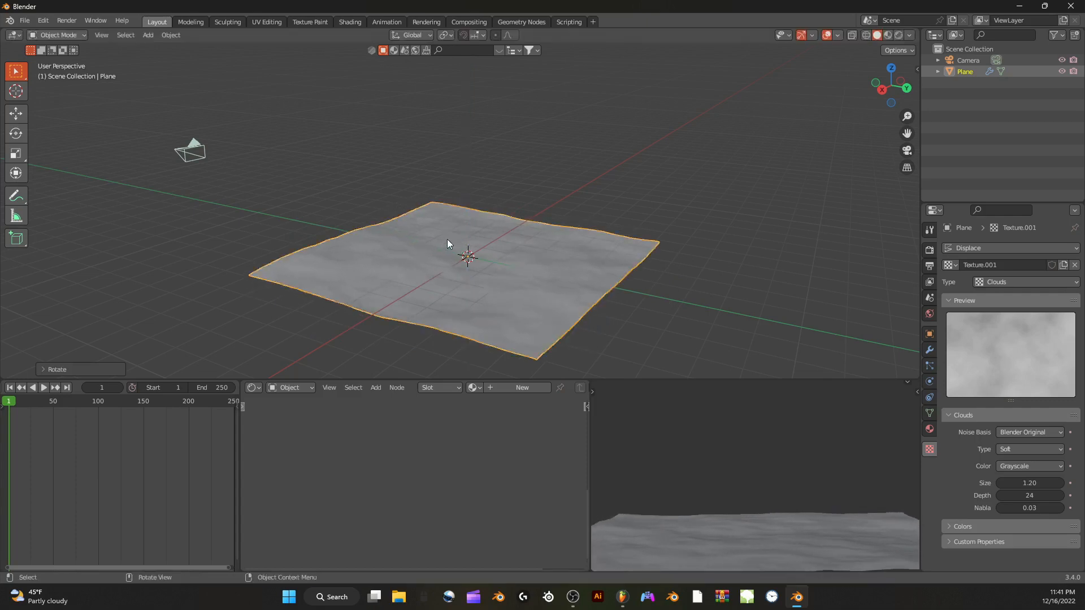
key(g)
key(y)
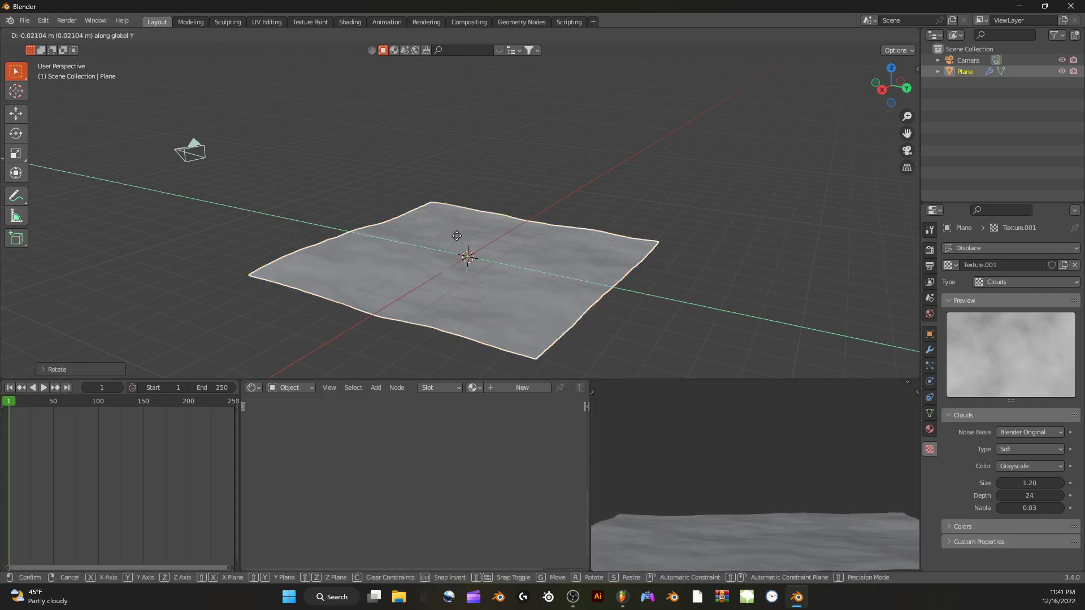
click(459, 232)
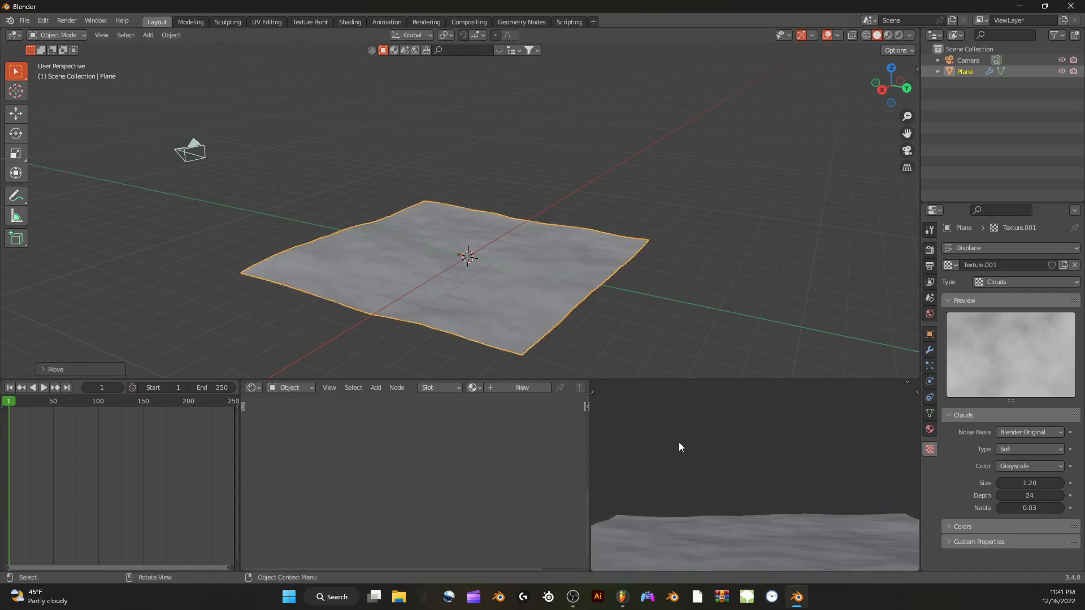
Scale the rippled plane up uniformly to about 1.27 times its size
scroll(720, 459, down, 2)
middle_drag(719, 459, 717, 483)
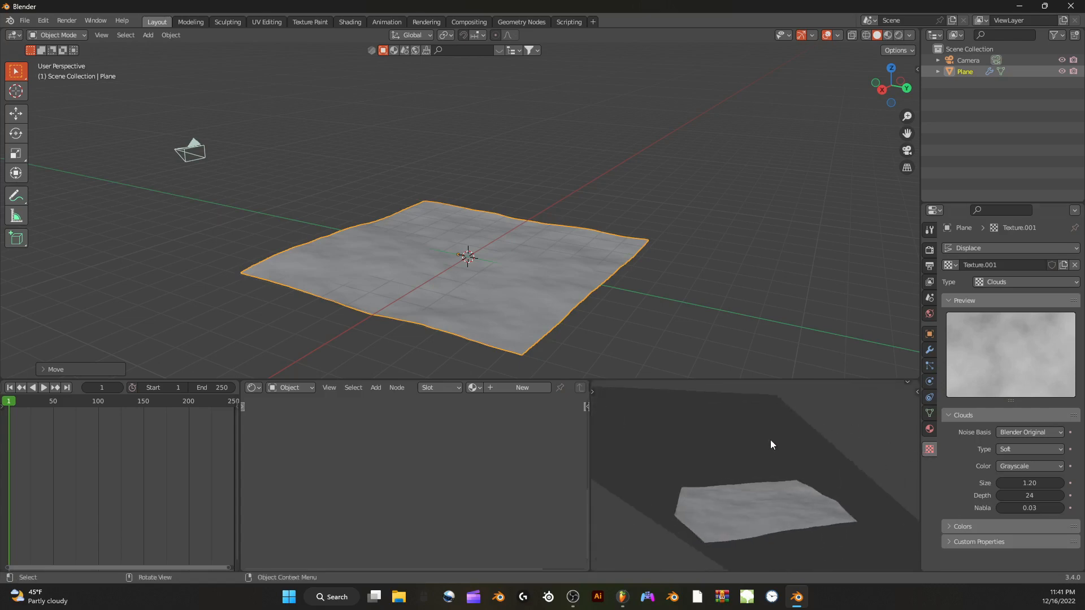
middle_drag(678, 426, 714, 427)
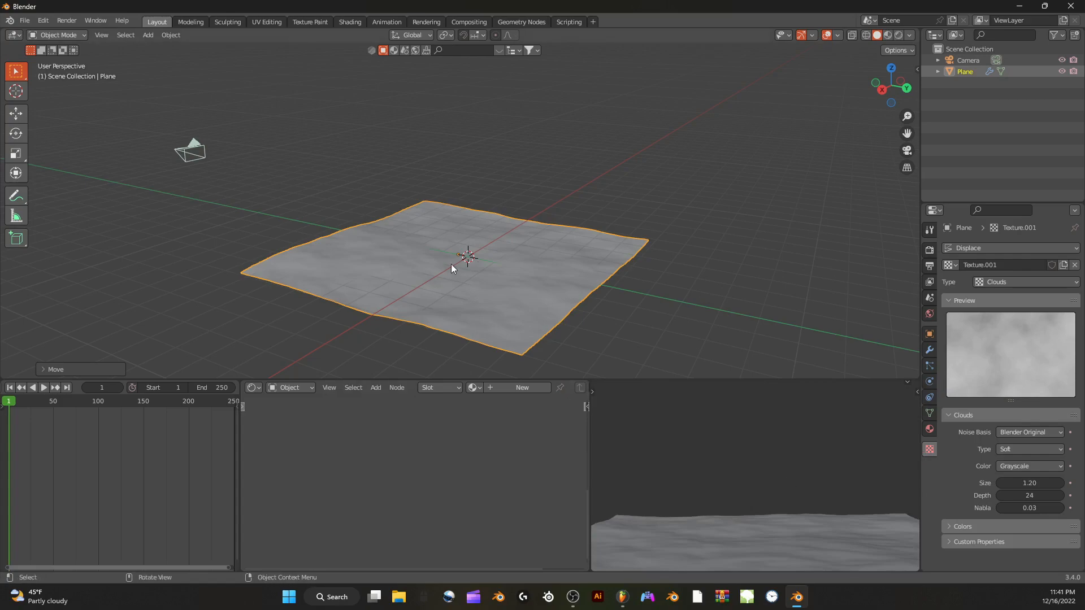
key(s)
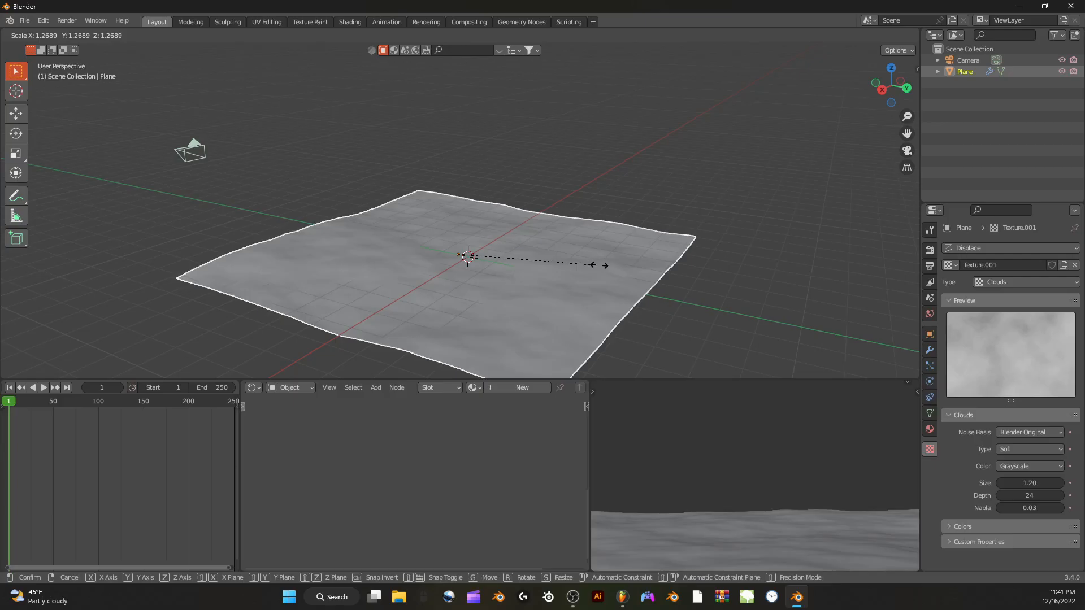
click(602, 265)
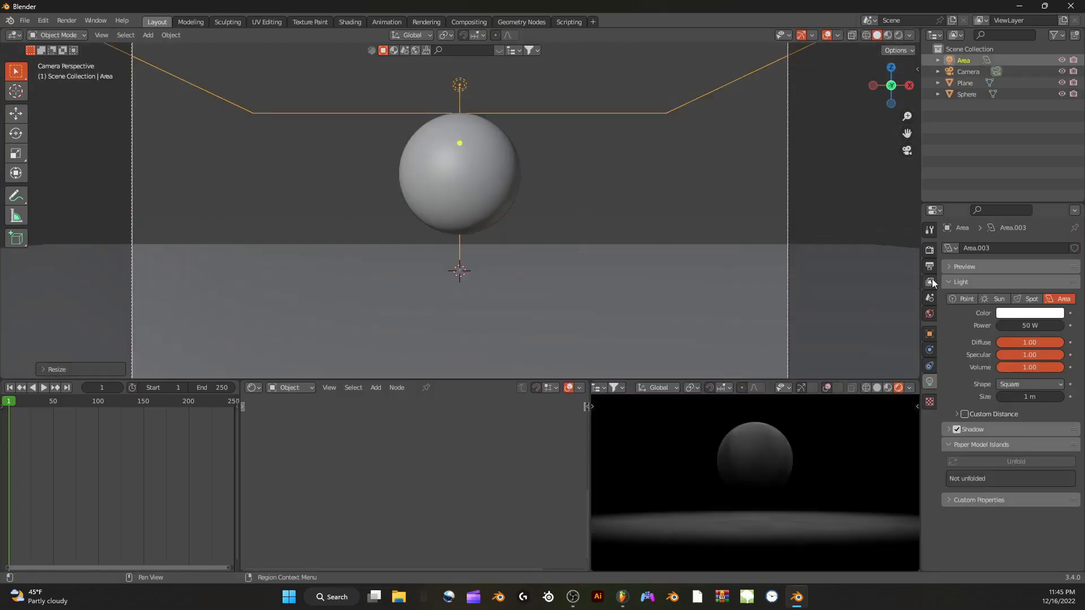
Set the Eevee viewport sampling to 128 samples
click(929, 266)
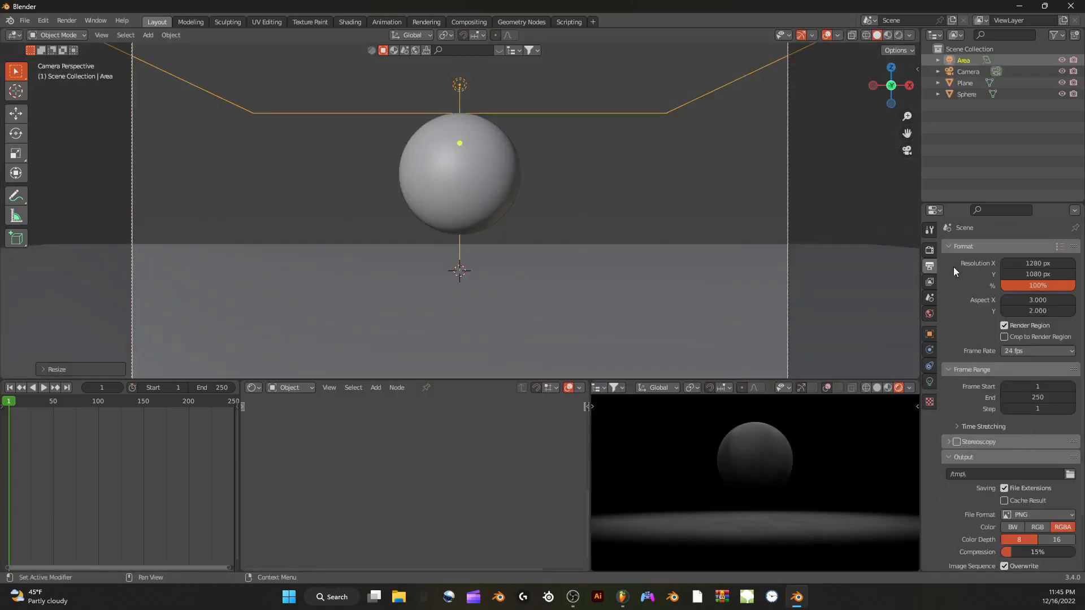
click(929, 250)
click(1019, 295)
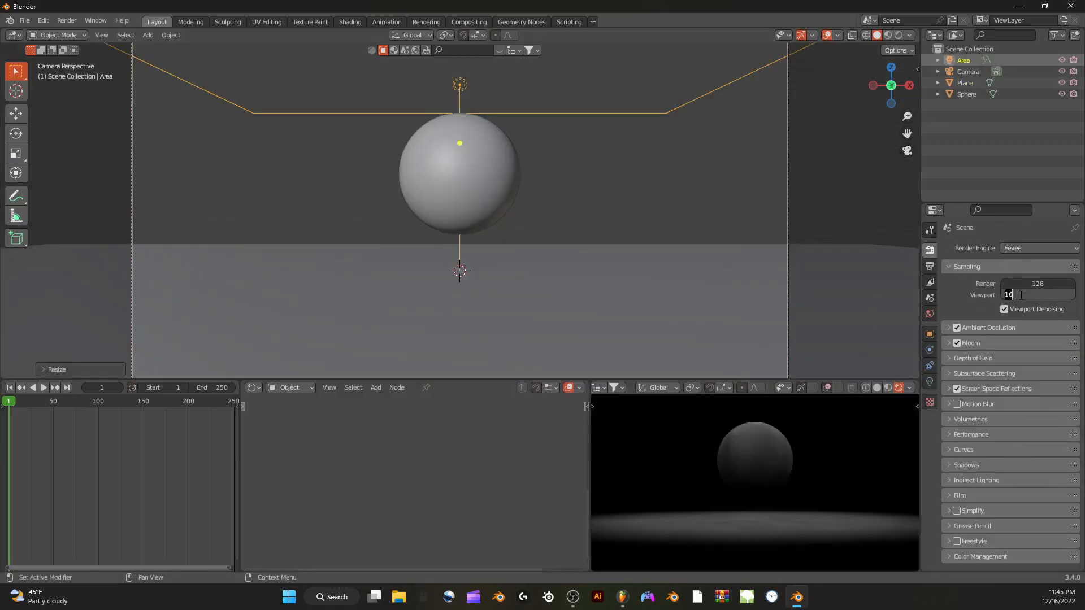
text(128)
key(Return)
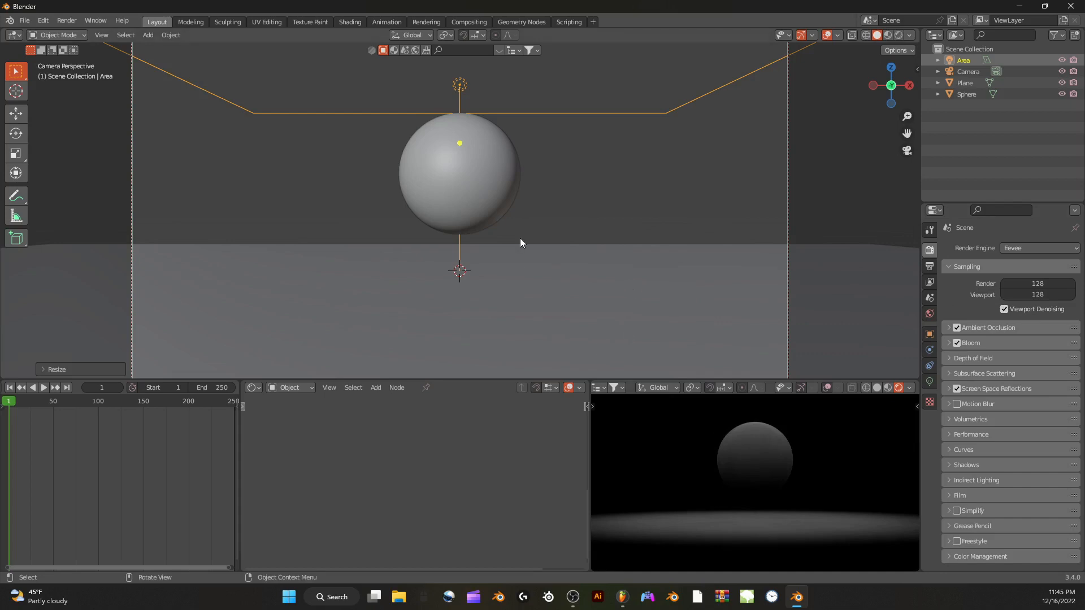
Select the plane beneath the sphere and show its material settings
click(338, 172)
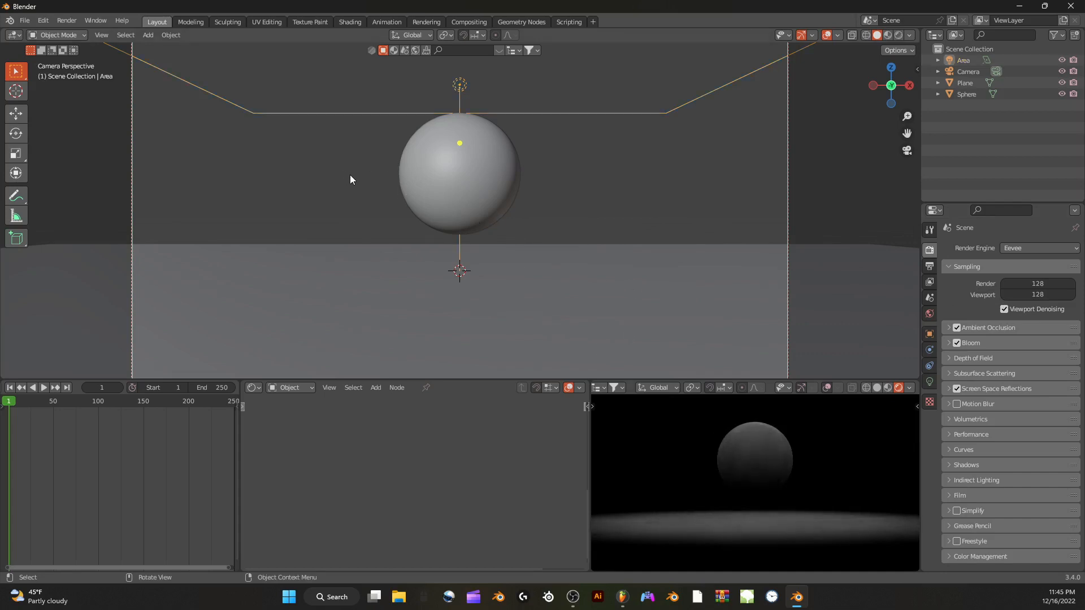
click(544, 270)
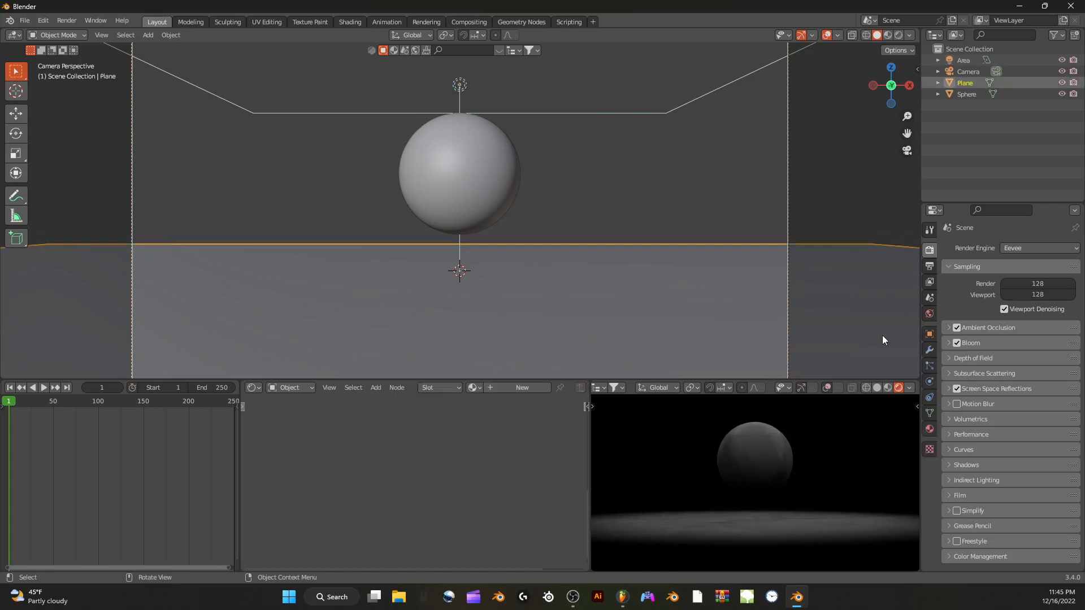
click(930, 429)
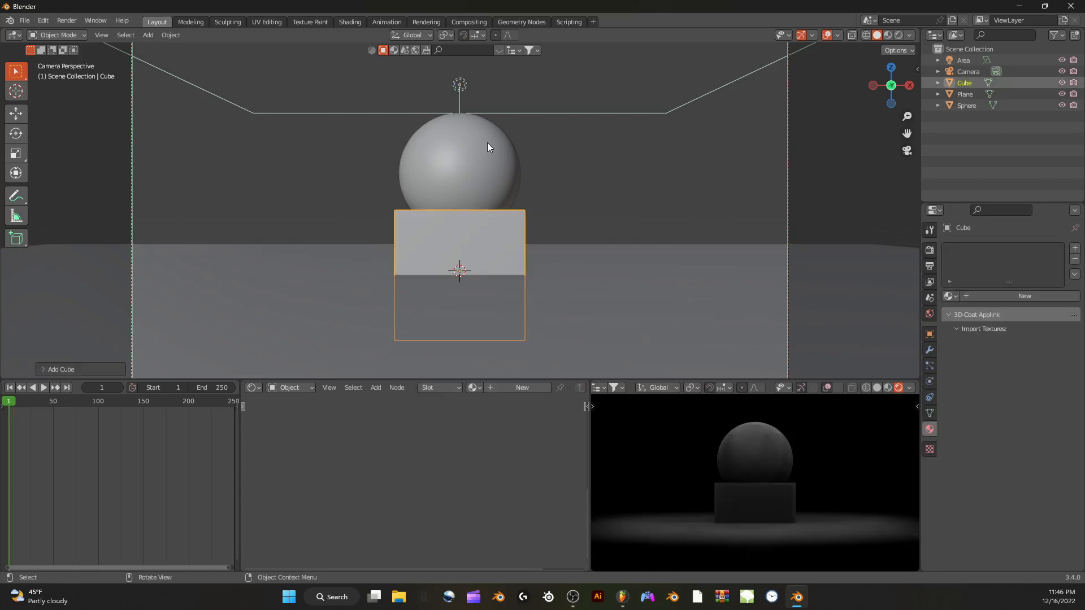
Scale the cube at the scene centre up to about 16.6 times its size so it encloses the sphere, light and camera
scroll(489, 146, down, 5)
key(s)
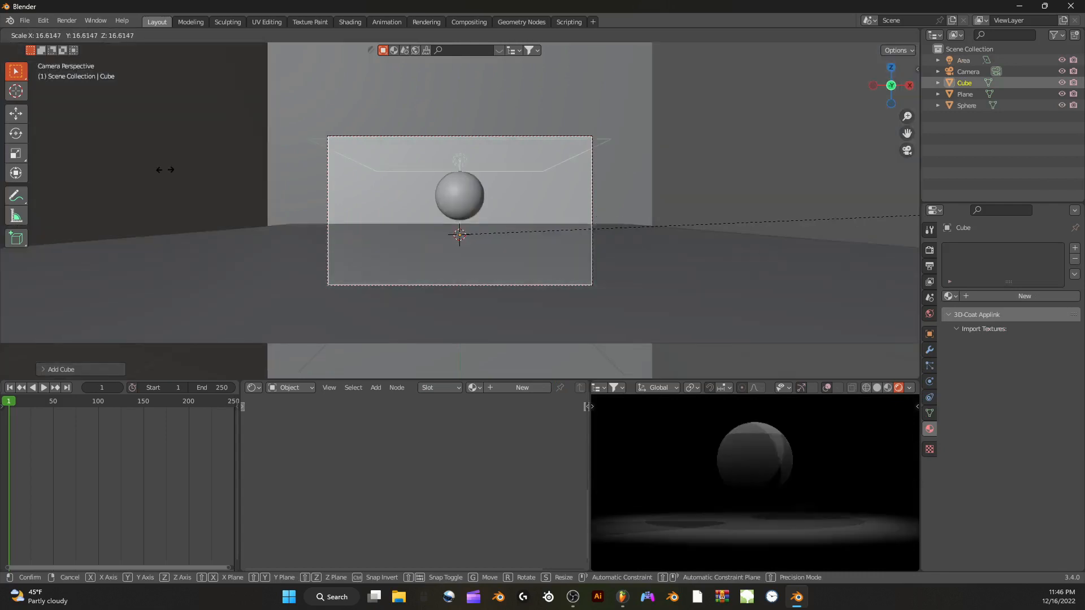
click(165, 170)
scroll(192, 175, up, 6)
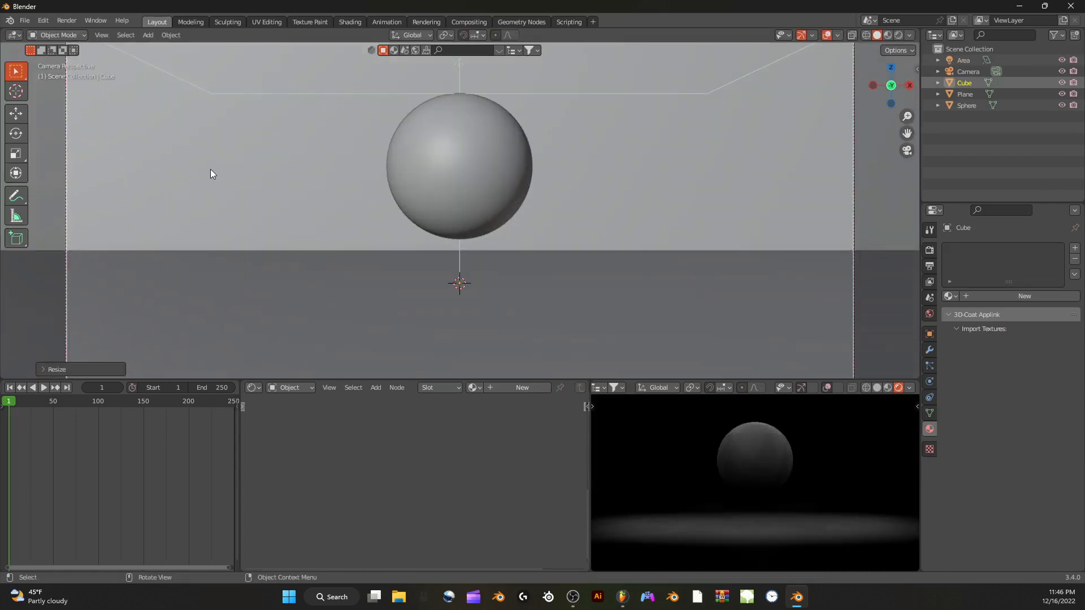
scroll(210, 168, down, 2)
scroll(219, 164, up, 1)
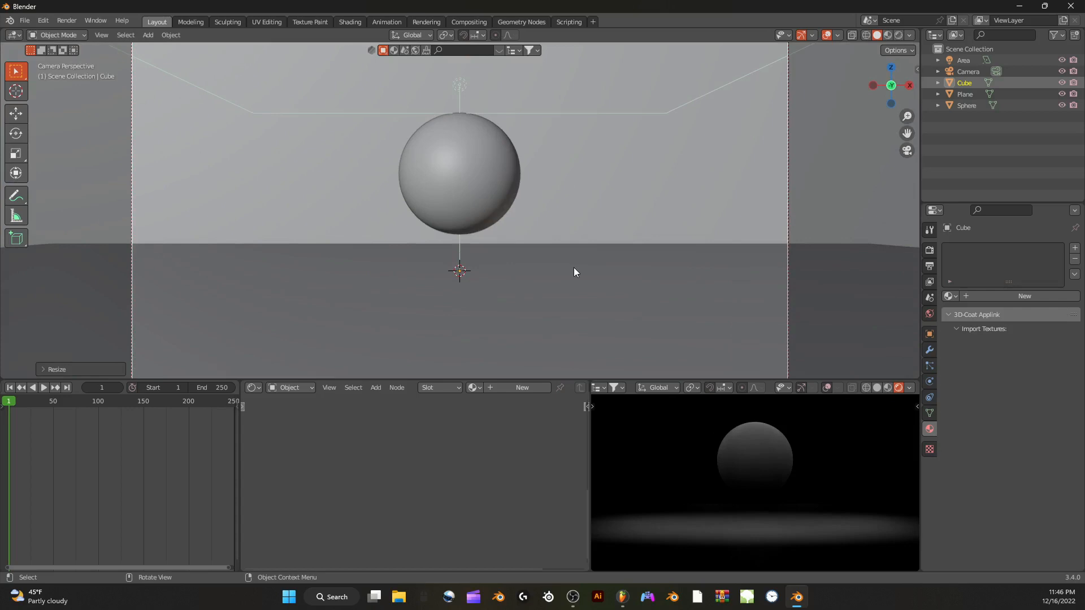
Create a new material for the enclosing cube and delete its Principled BSDF node
click(530, 387)
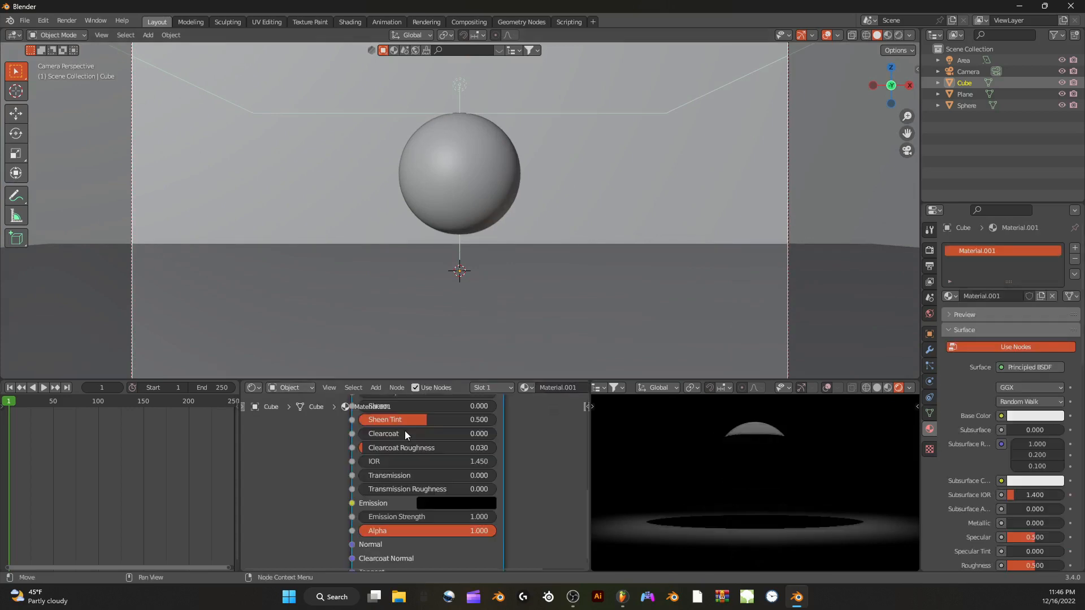
scroll(330, 435, down, 3)
right_click(266, 520)
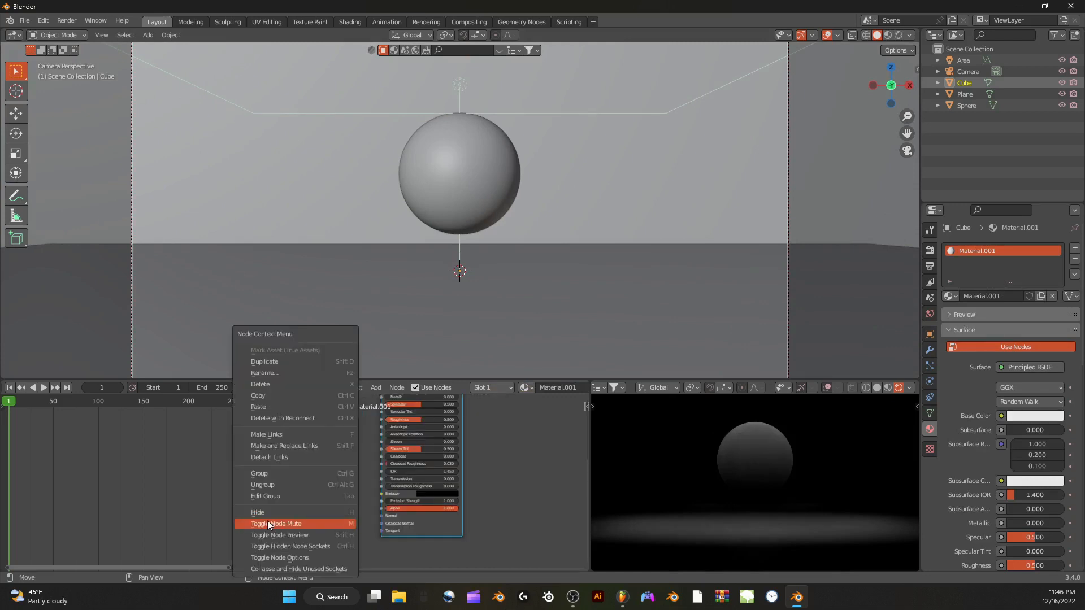
scroll(473, 498, down, 5)
middle_drag(362, 415, 337, 455)
scroll(337, 455, up, 3)
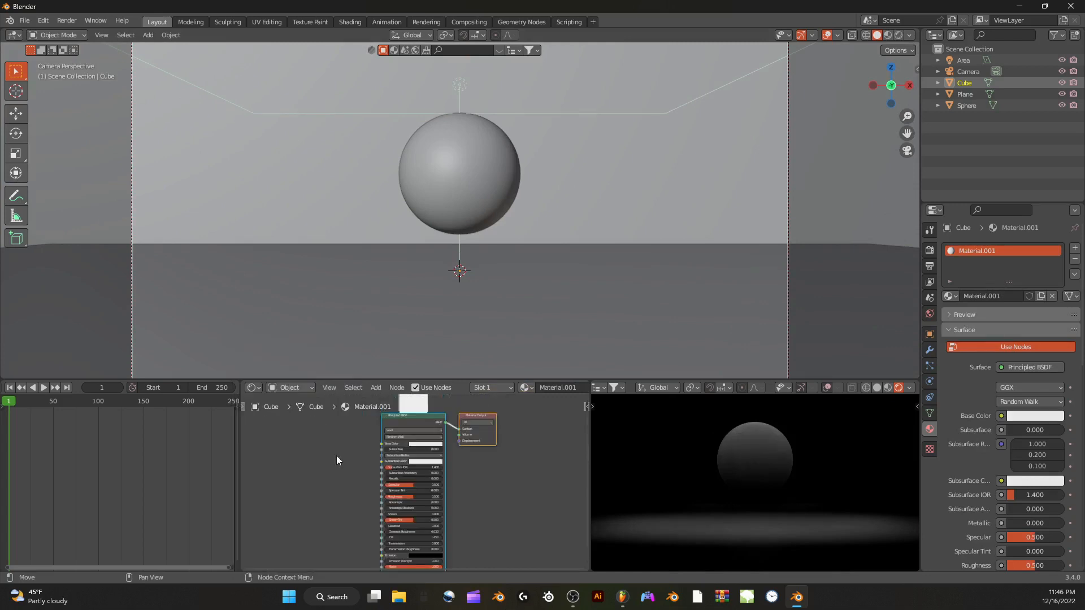
click(420, 503)
right_click(395, 419)
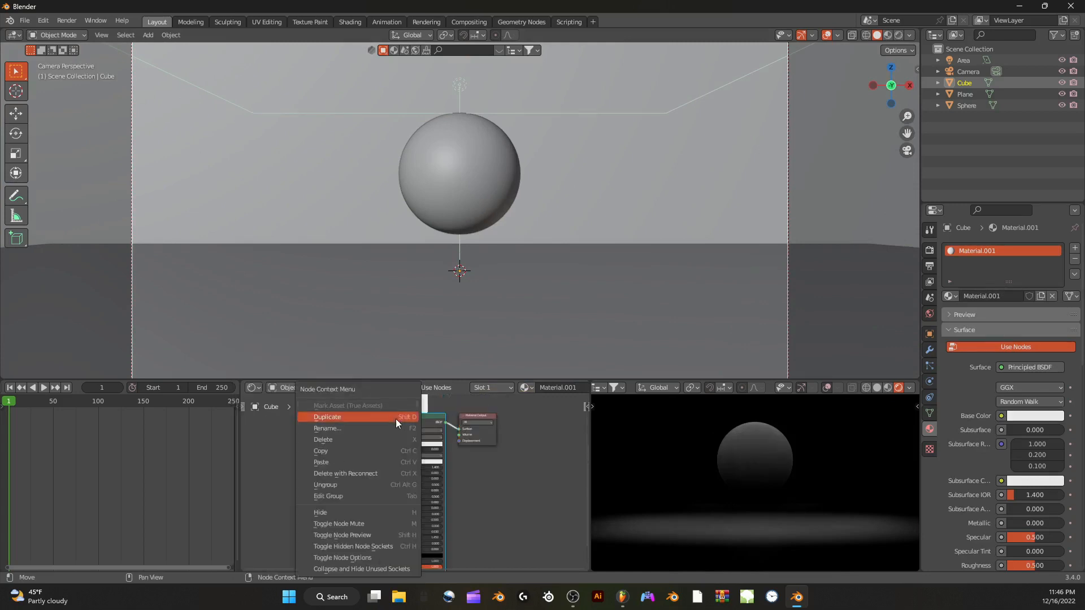
click(337, 439)
Add a Principled Volume node and connect its Volume output to the Volume input of the Material Output
key(shift+a)
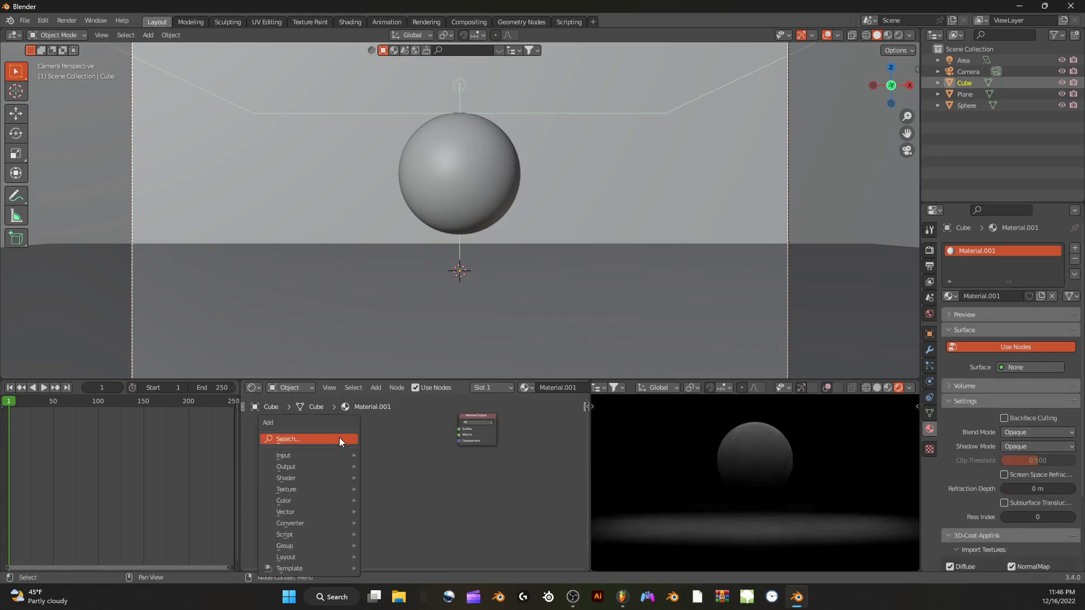
click(339, 437)
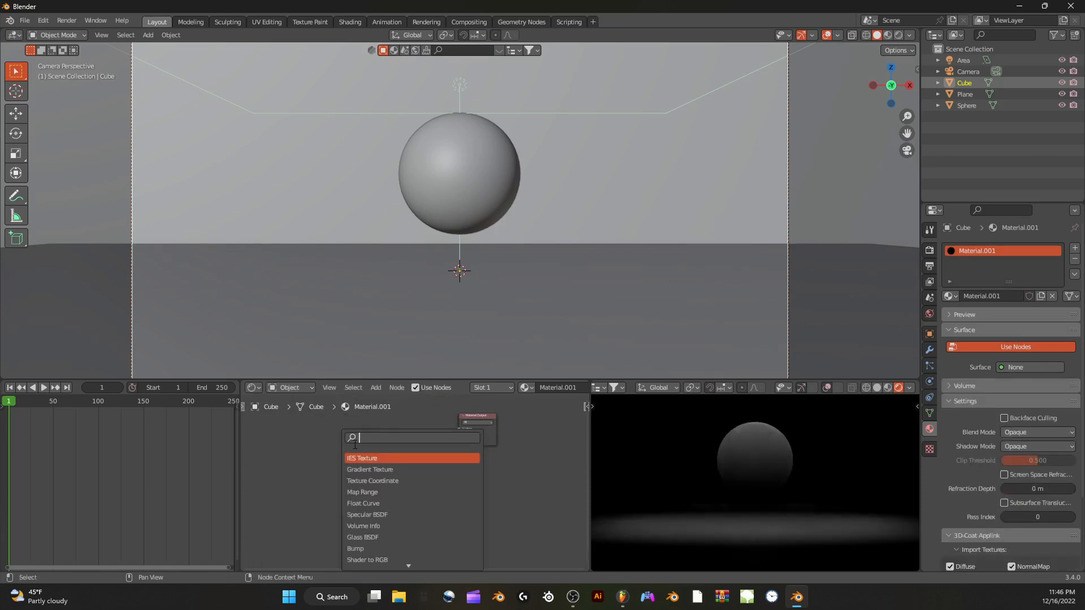
text(pr)
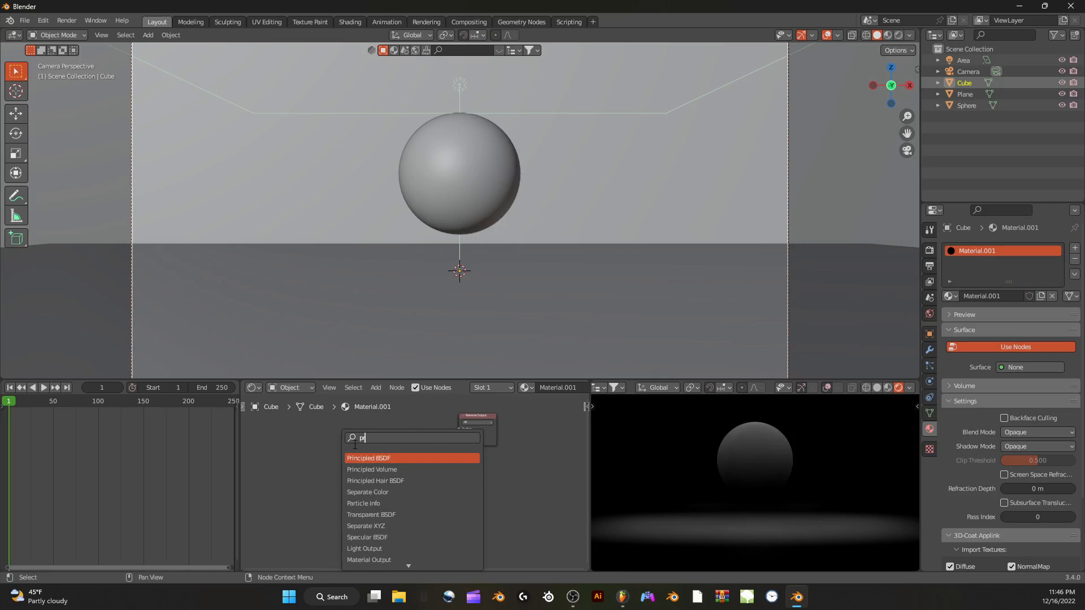
click(397, 469)
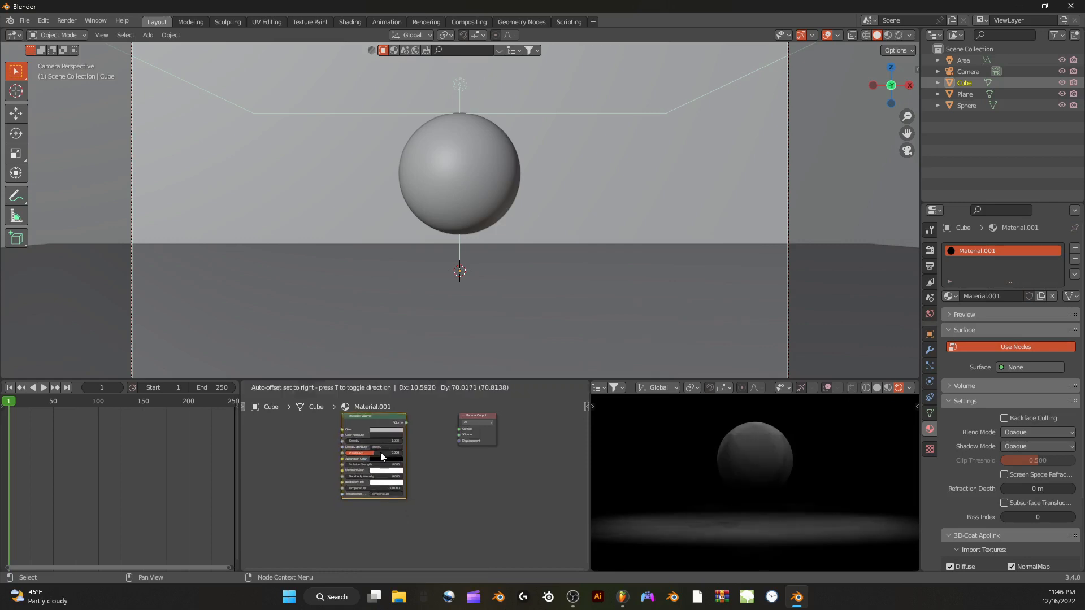
scroll(397, 463, up, 3)
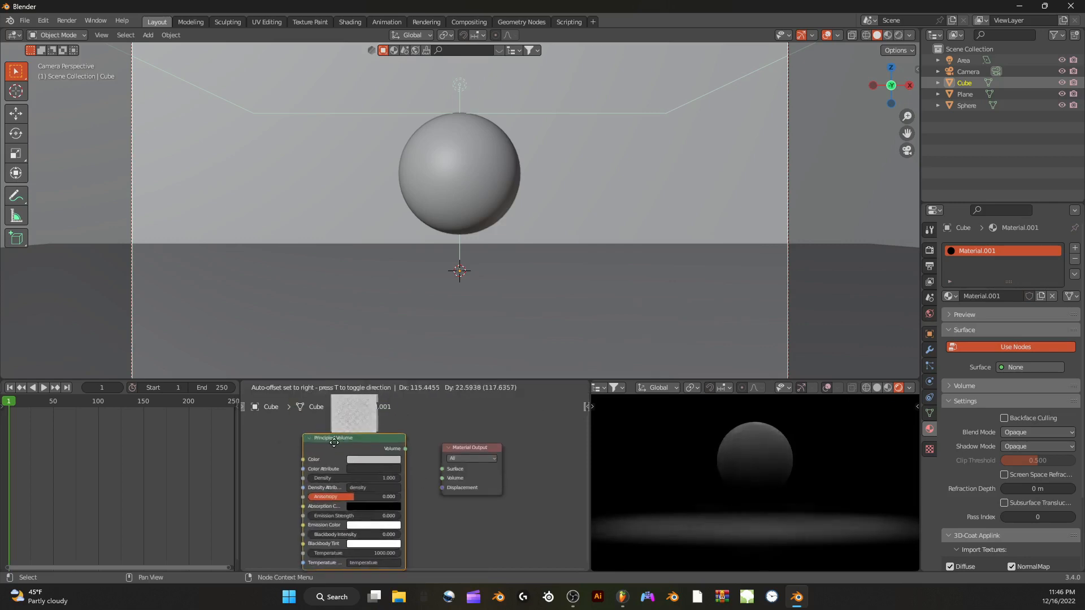
click(310, 437)
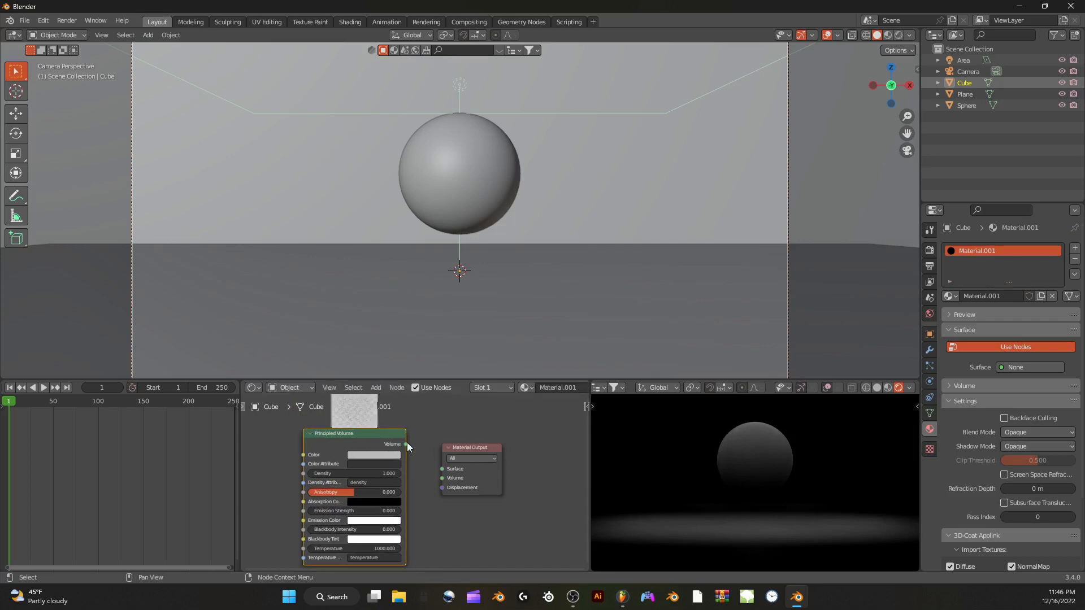
drag(408, 445, 442, 478)
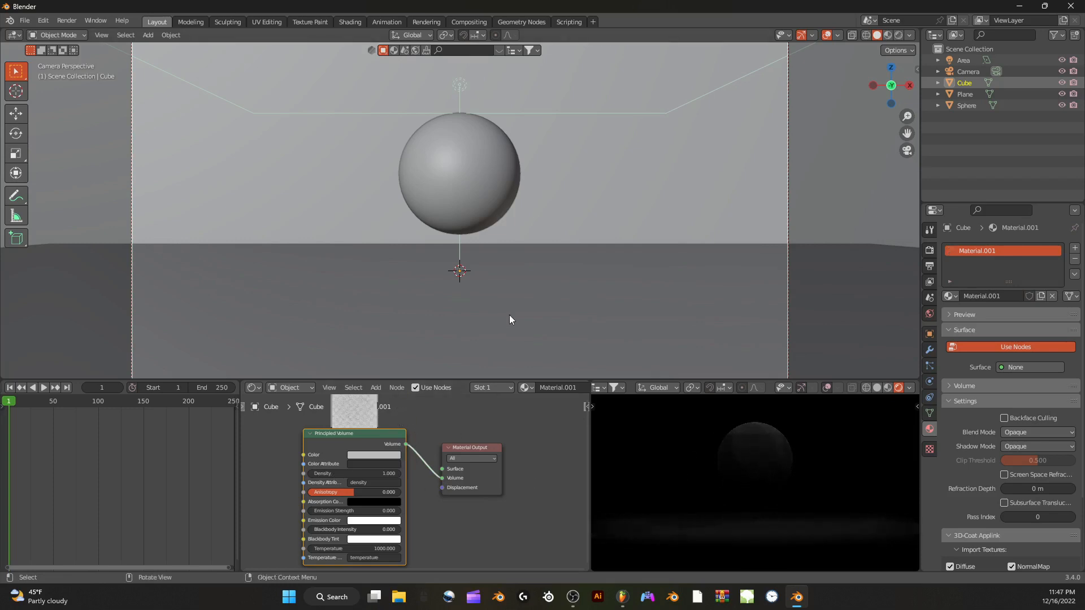
Set the Principled Volume node's Density to 0.01
middle_drag(600, 277, 573, 190)
click(377, 473)
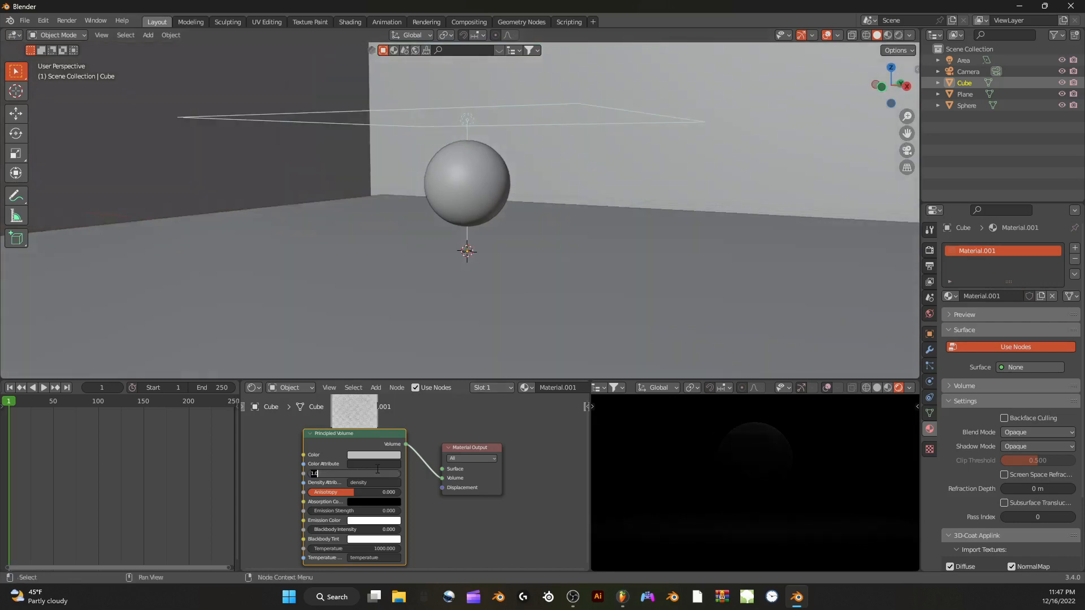
text(0.01)
key(Return)
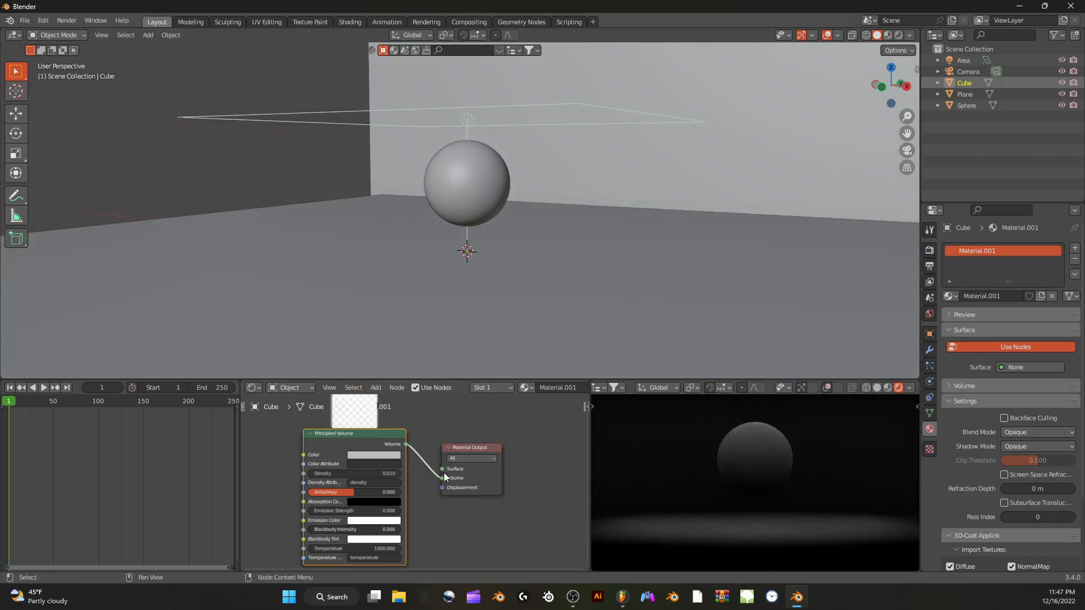
Unlink Principled Volume from the Material Output to compare the rendered preview without fog, then relink it to the Volume input
drag(443, 477, 429, 469)
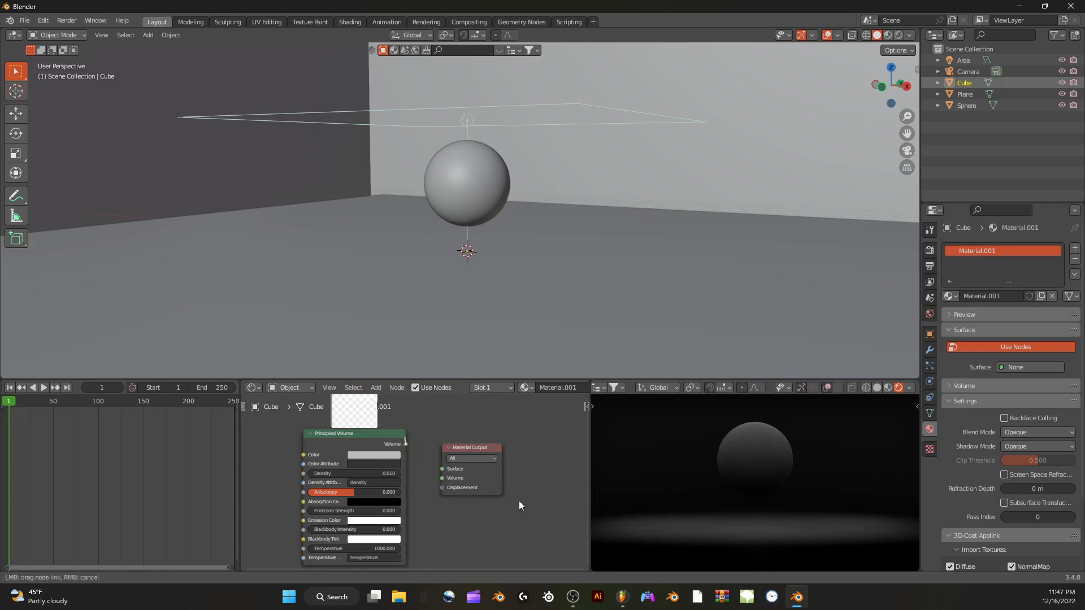
drag(778, 431, 804, 431)
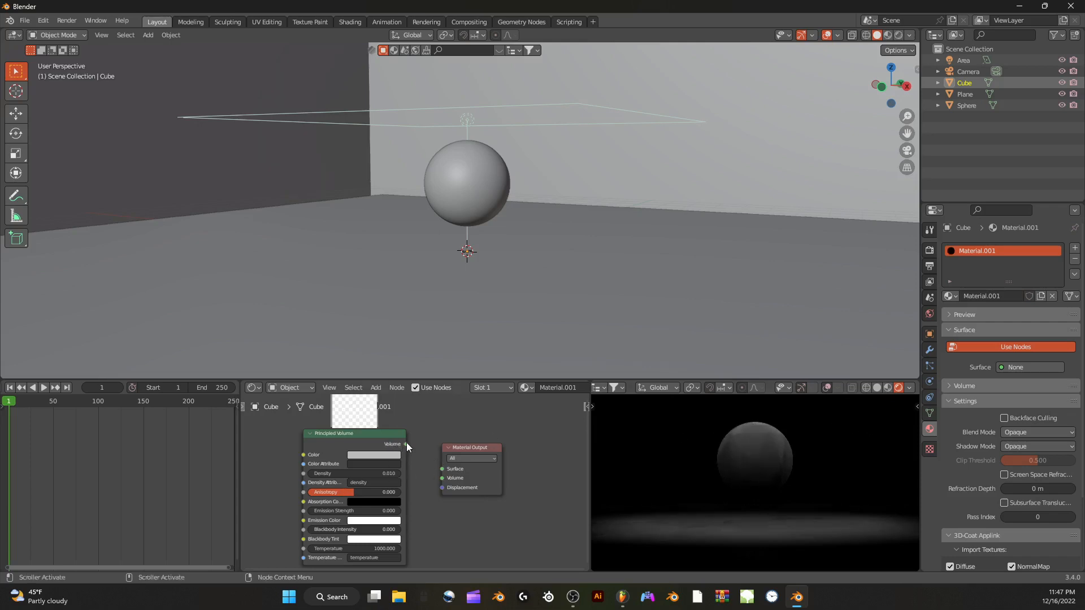
drag(405, 444, 447, 475)
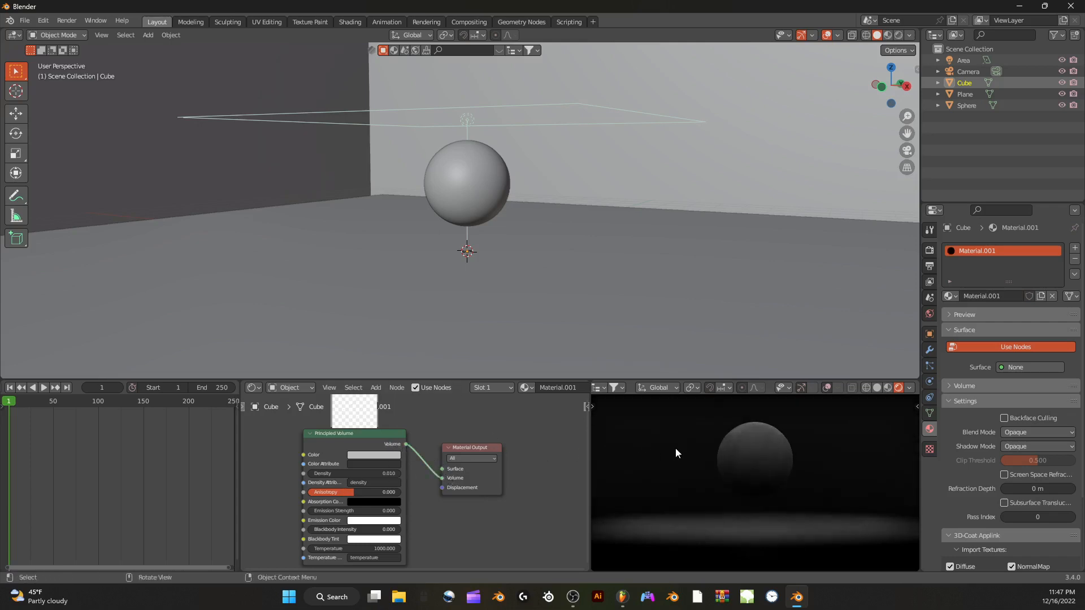
Return to the camera view and copy and paste the area light together with the volume cube in place
scroll(734, 443, down, 5)
middle_drag(733, 443, 842, 420)
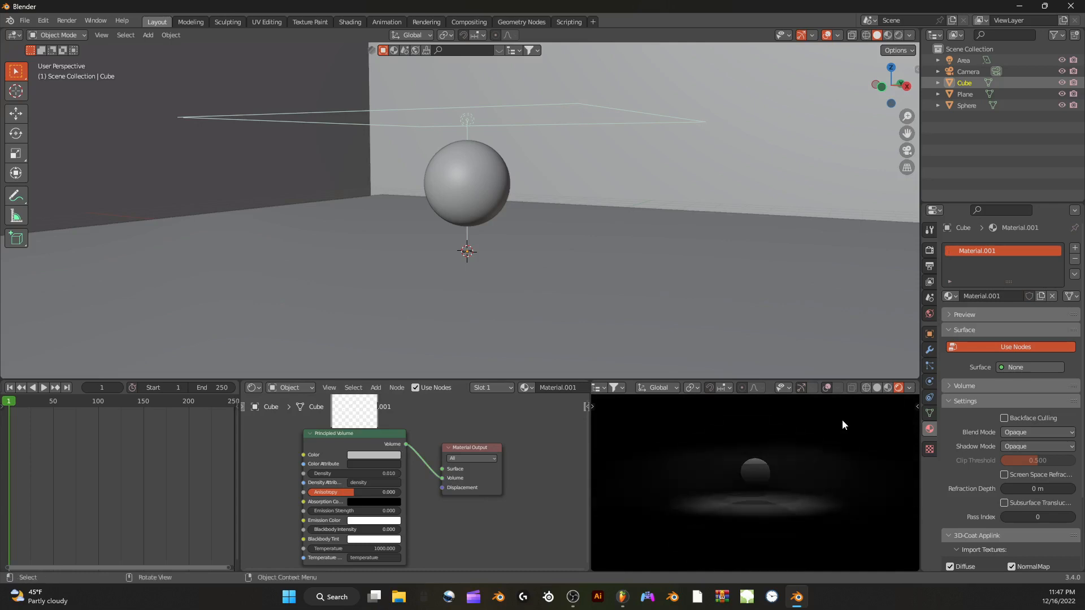
click(907, 151)
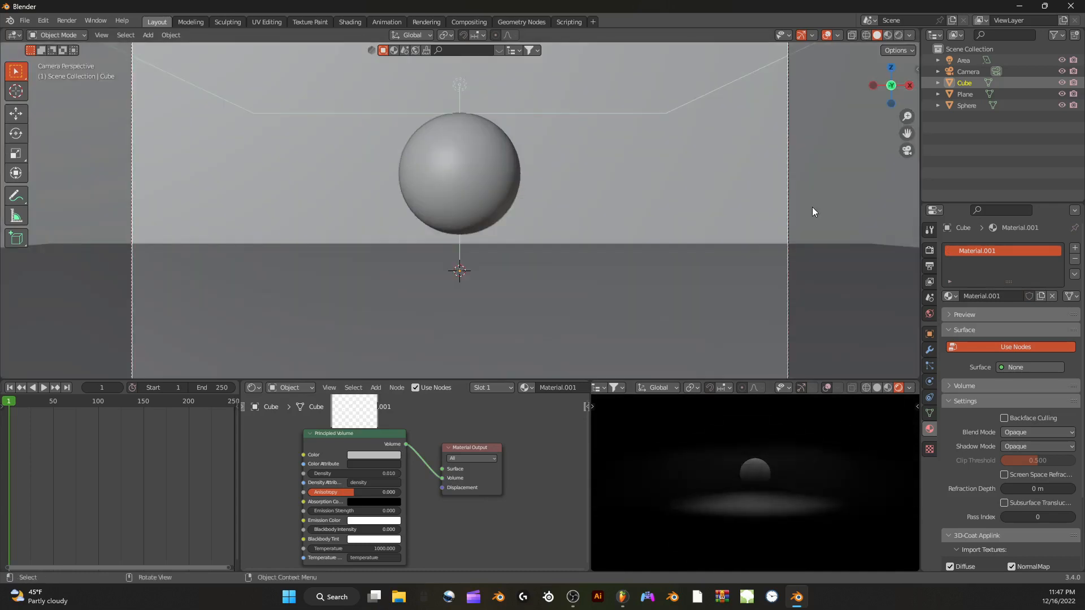
shift+click(459, 84)
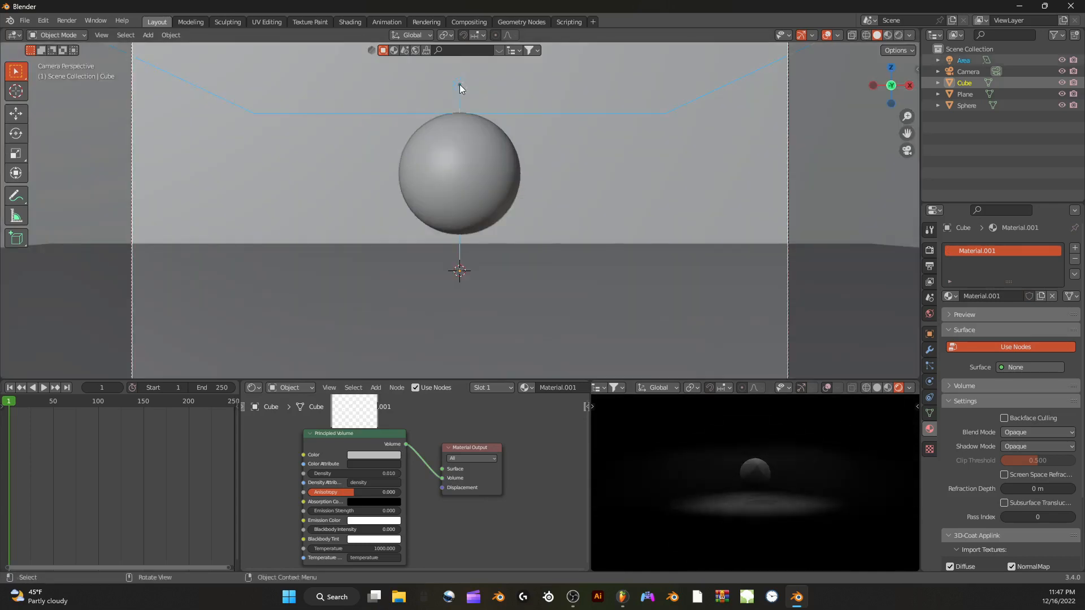
key(ctrl+c)
key(ctrl+v)
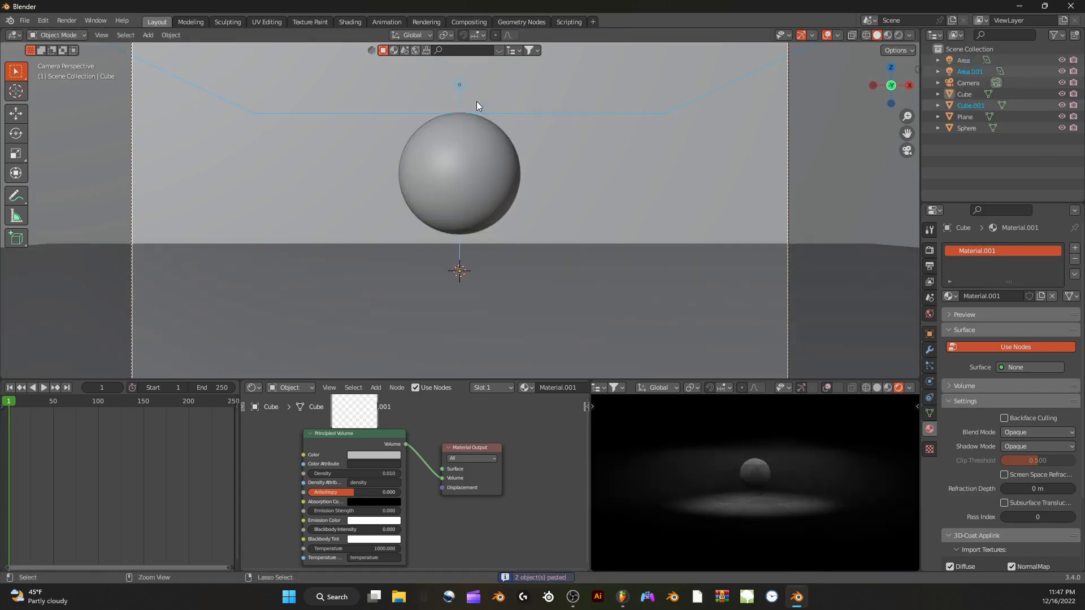
Copy and paste the large area light Area.001 in place and scale the duplicate down to a small light above the sphere
click(457, 84)
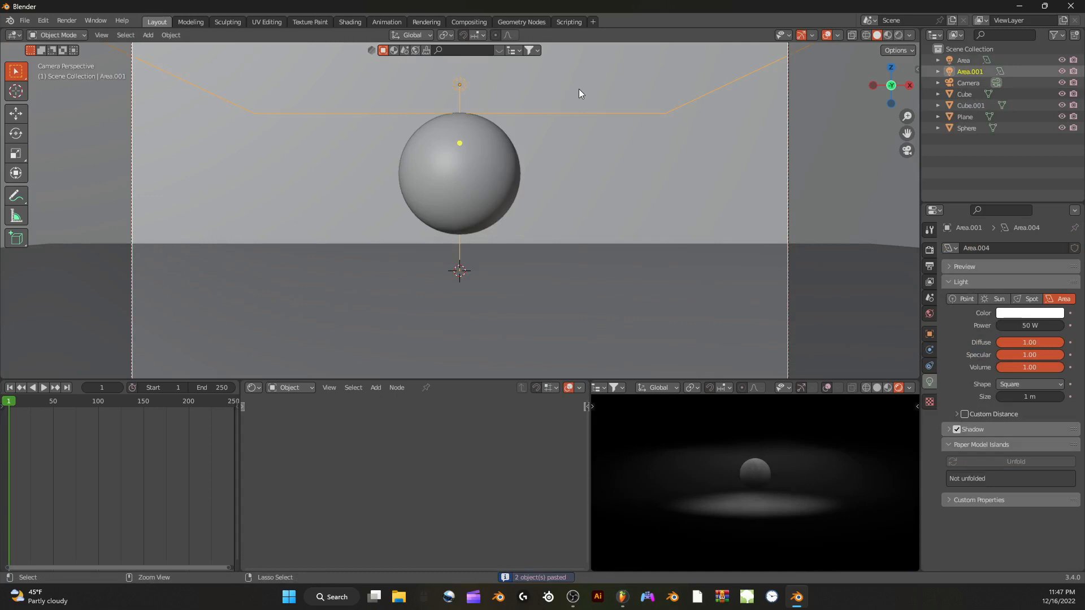
key(ctrl+c)
key(ctrl+v)
key(s)
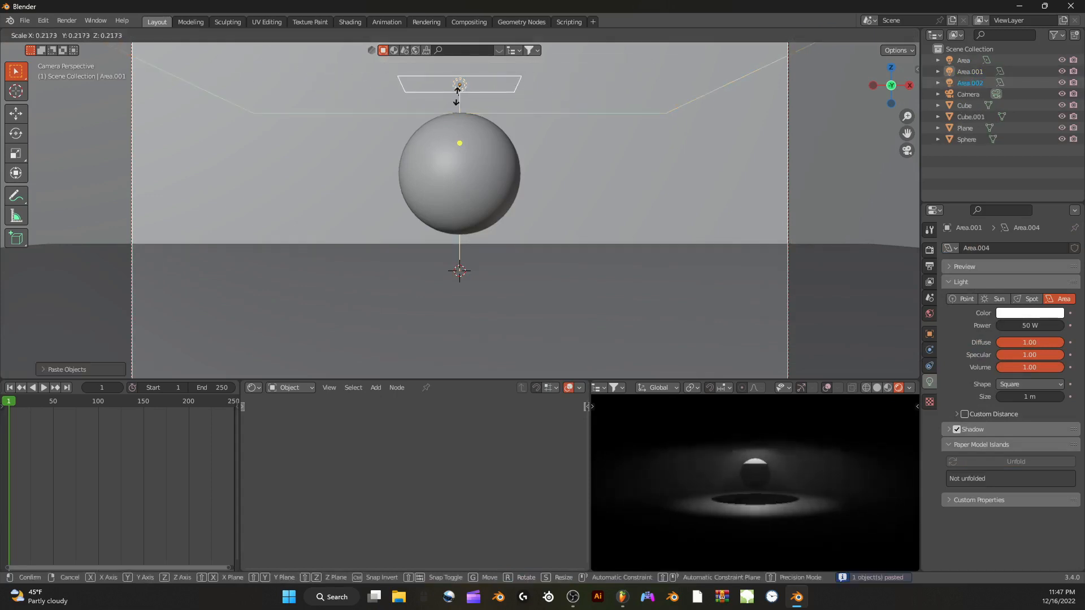
click(457, 97)
key(s)
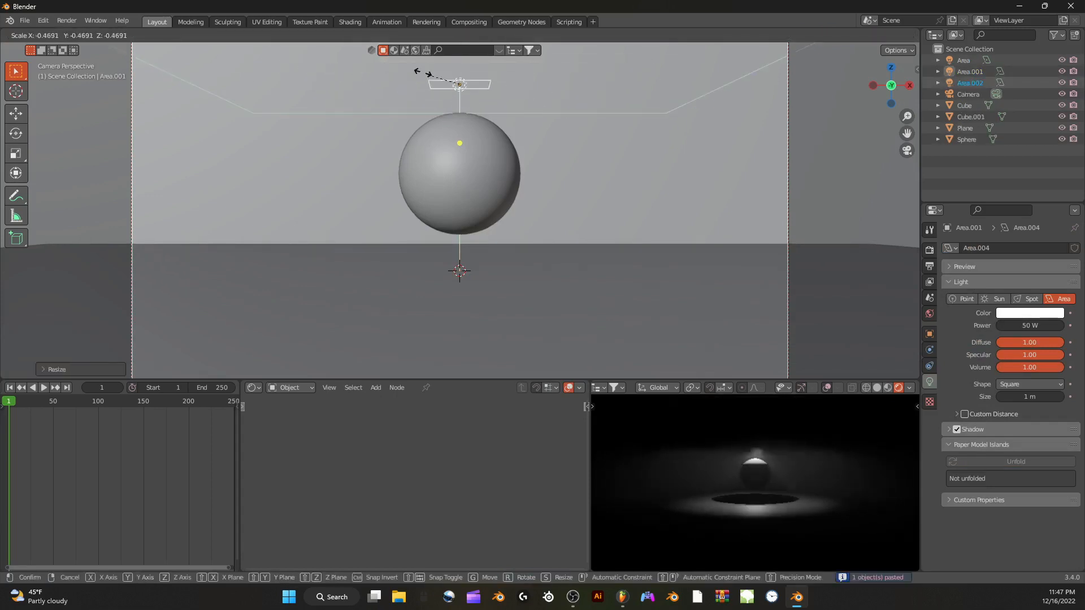
click(408, 68)
Raise the small duplicated area light along the Z axis, higher above the sphere
key(g)
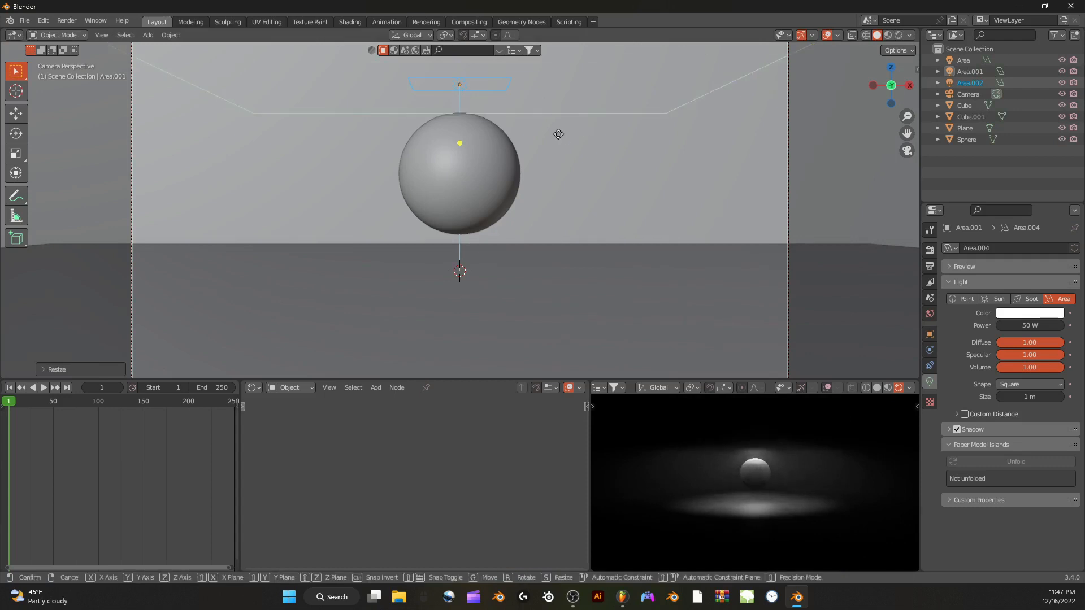
key(z)
click(551, 70)
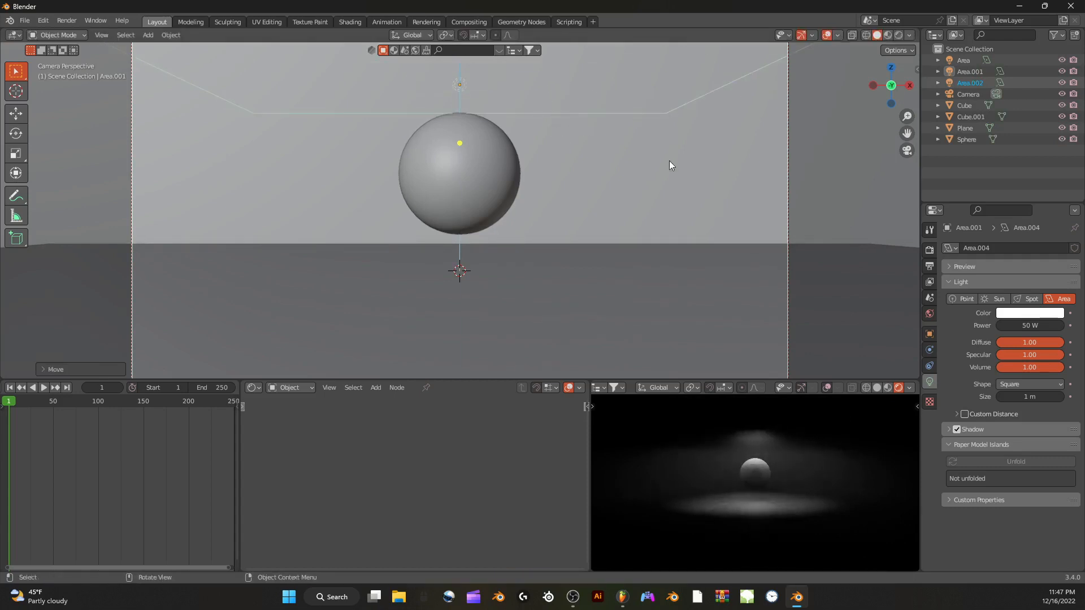
Move the large area light Area.001 far off to the side, outside the camera frame
scroll(771, 481, up, 3)
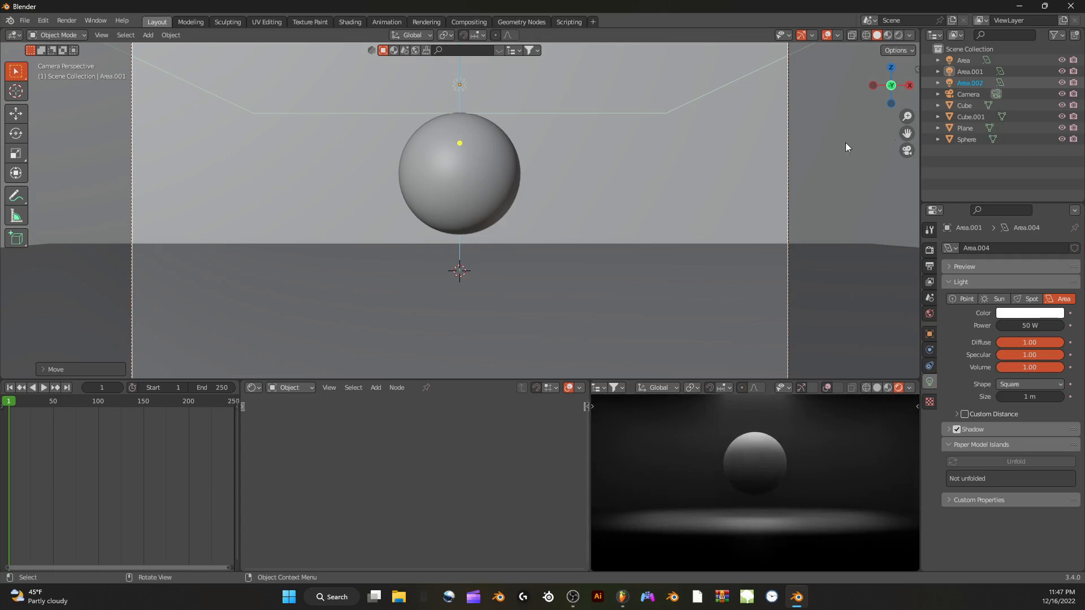
click(977, 75)
scroll(622, 161, down, 3)
key(g)
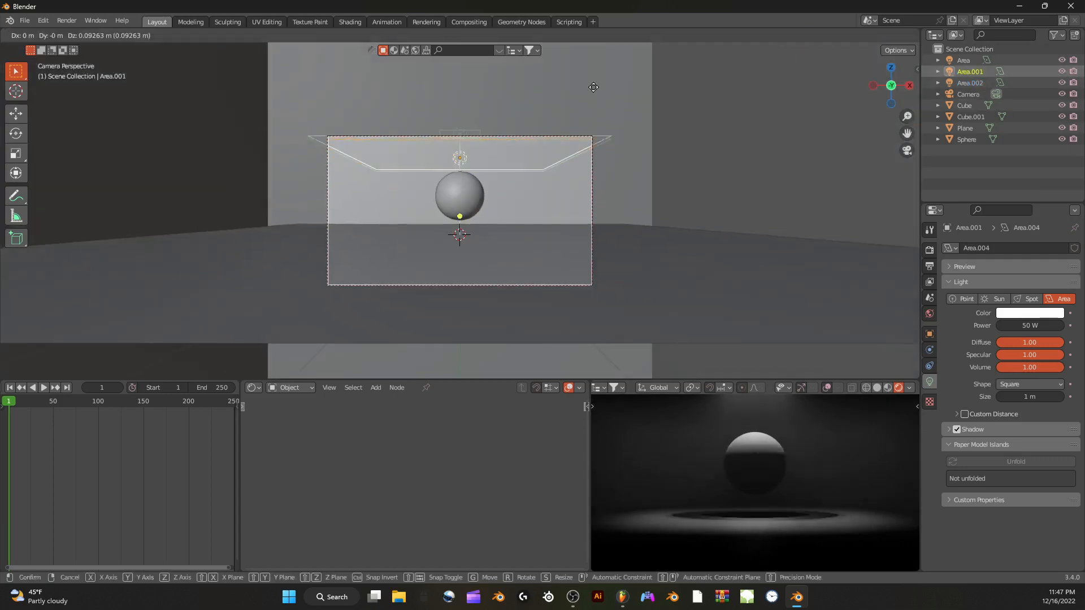
click(593, 87)
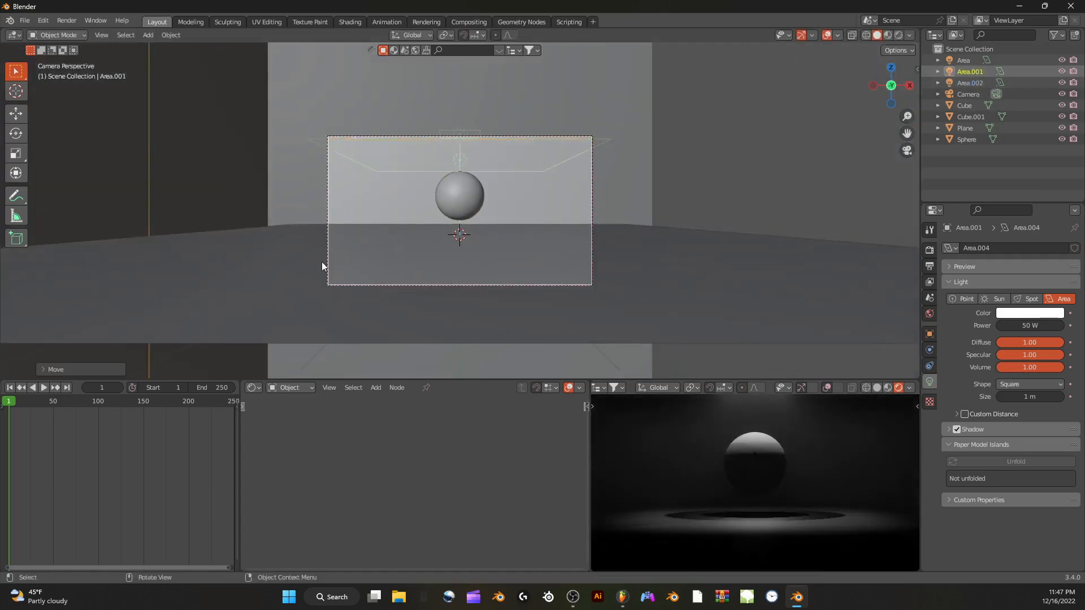
Move the original large area light, Area, away from the sphere and out of the camera's view
scroll(461, 206, up, 2)
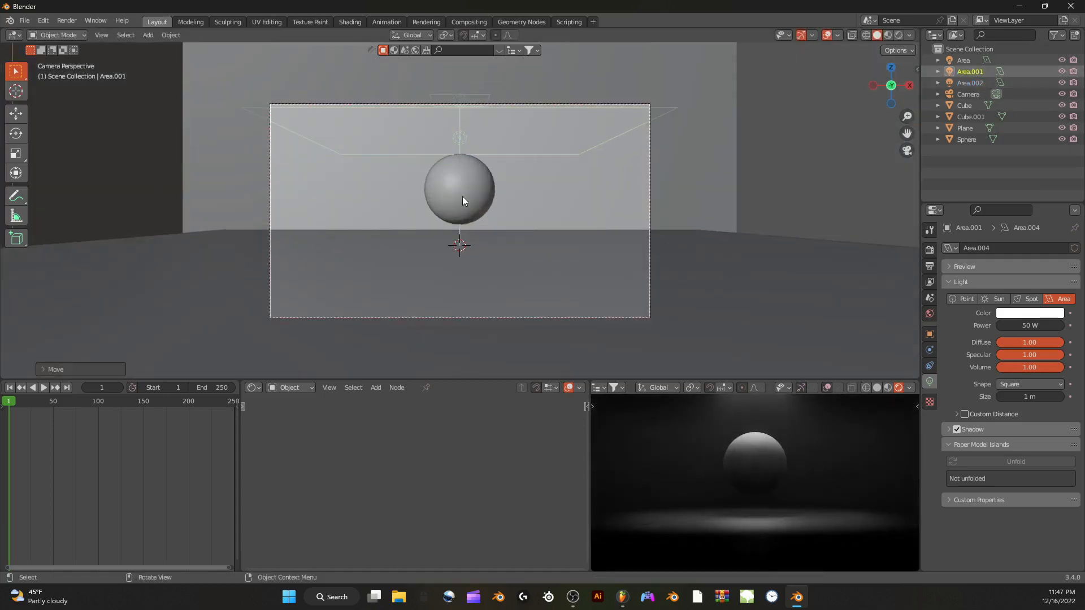
scroll(462, 195, up, 2)
middle_drag(520, 266, 415, 243)
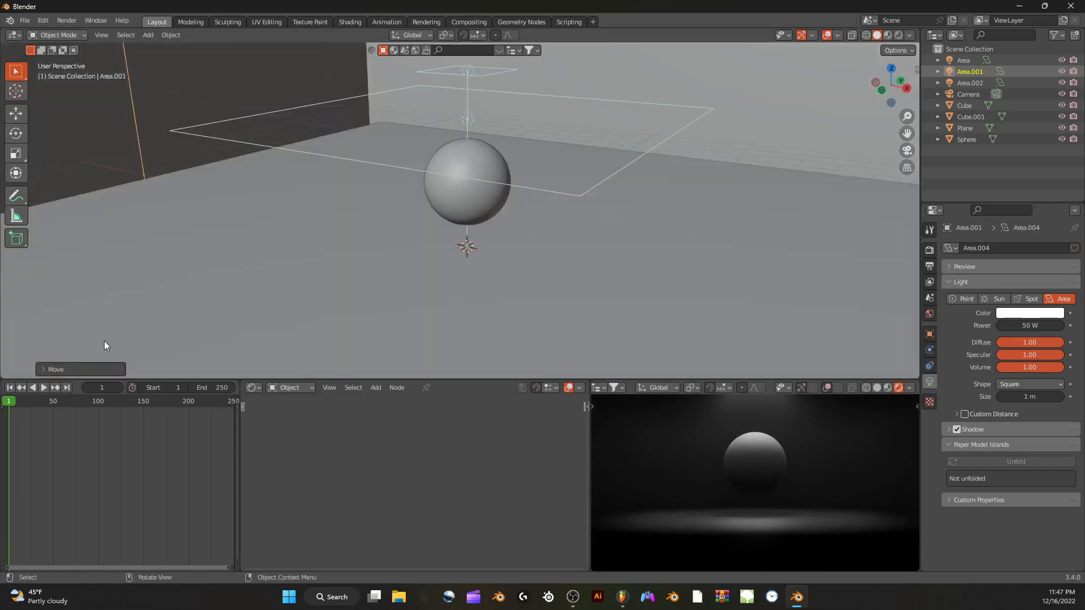
click(473, 124)
key(g)
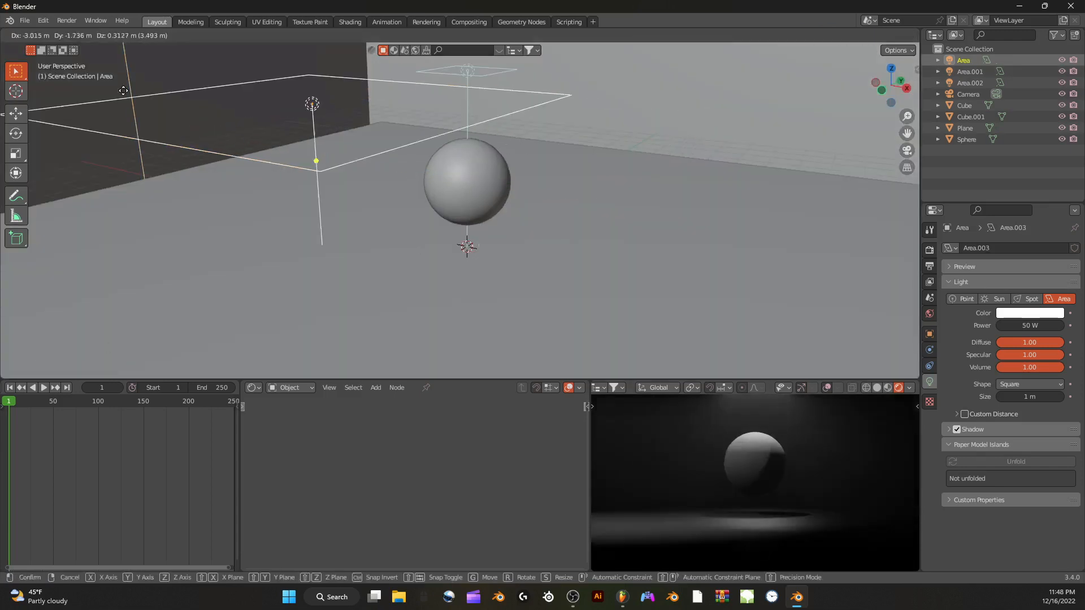
click(844, 347)
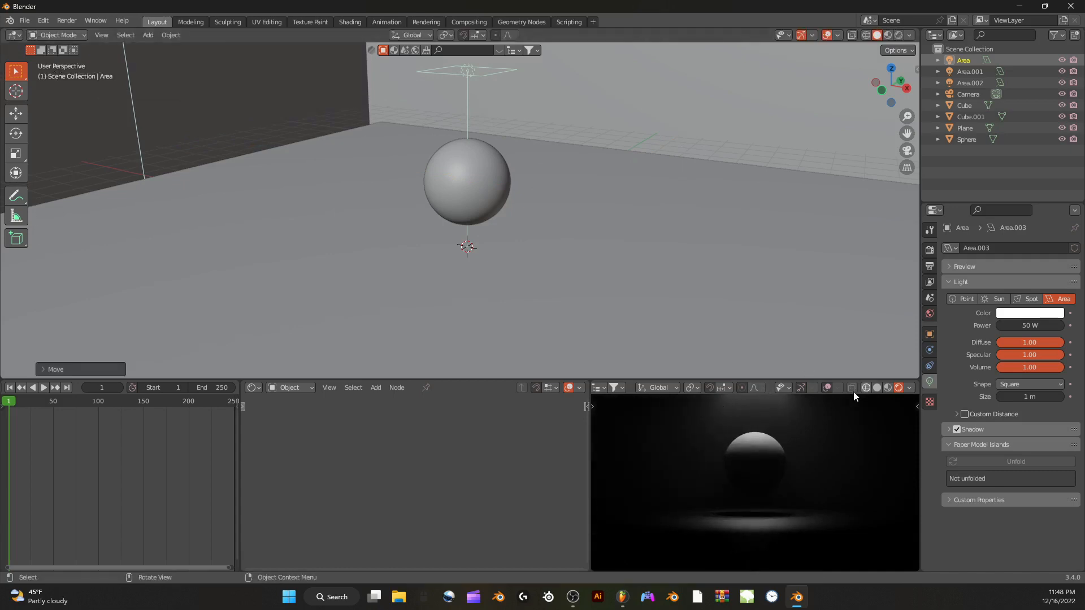
Hide the header of the rendered preview viewport
right_click(771, 388)
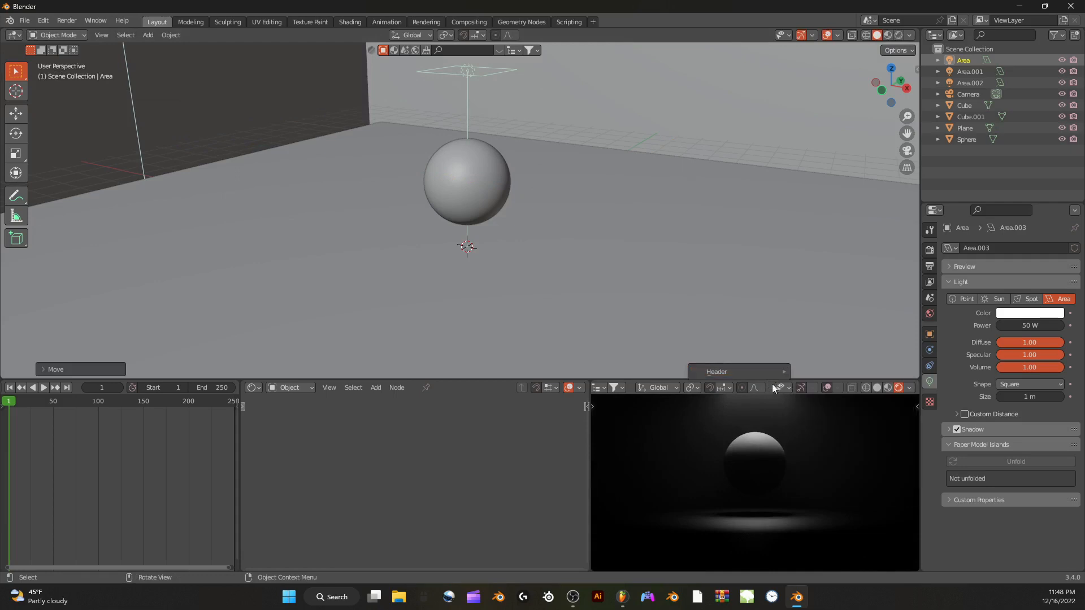
click(769, 387)
right_click(768, 388)
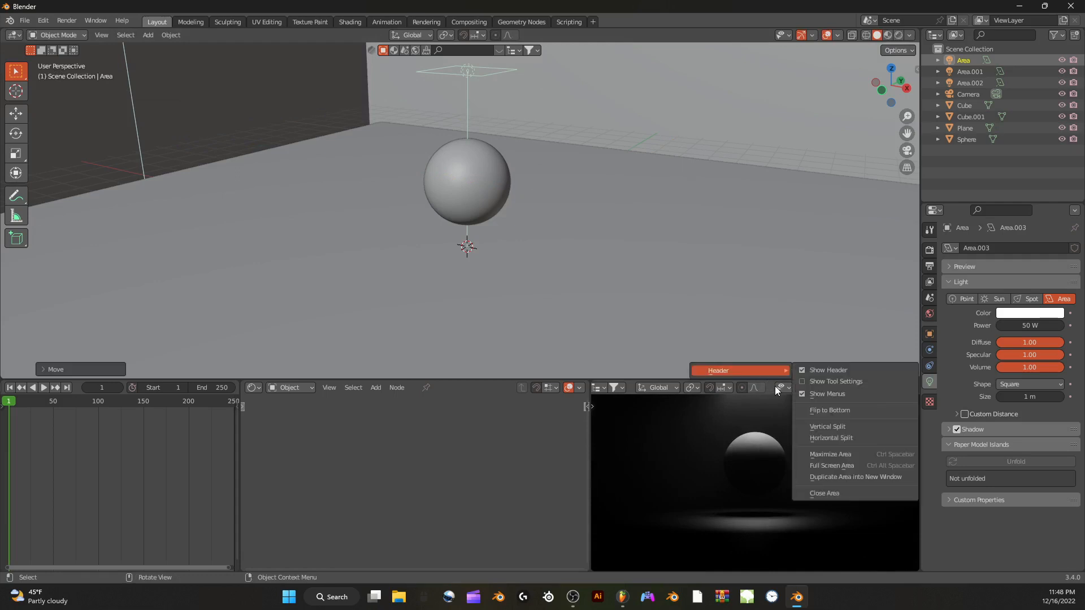
click(805, 374)
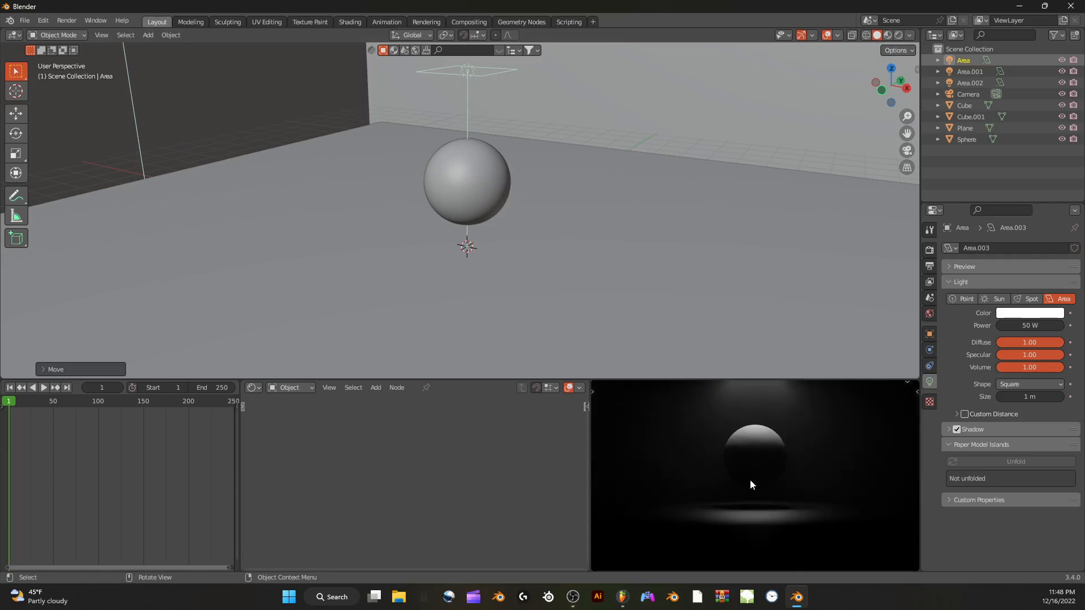
Return to the camera view and delete both volume cubes, Cube and Cube.001
scroll(624, 260, down, 3)
middle_drag(639, 257, 669, 236)
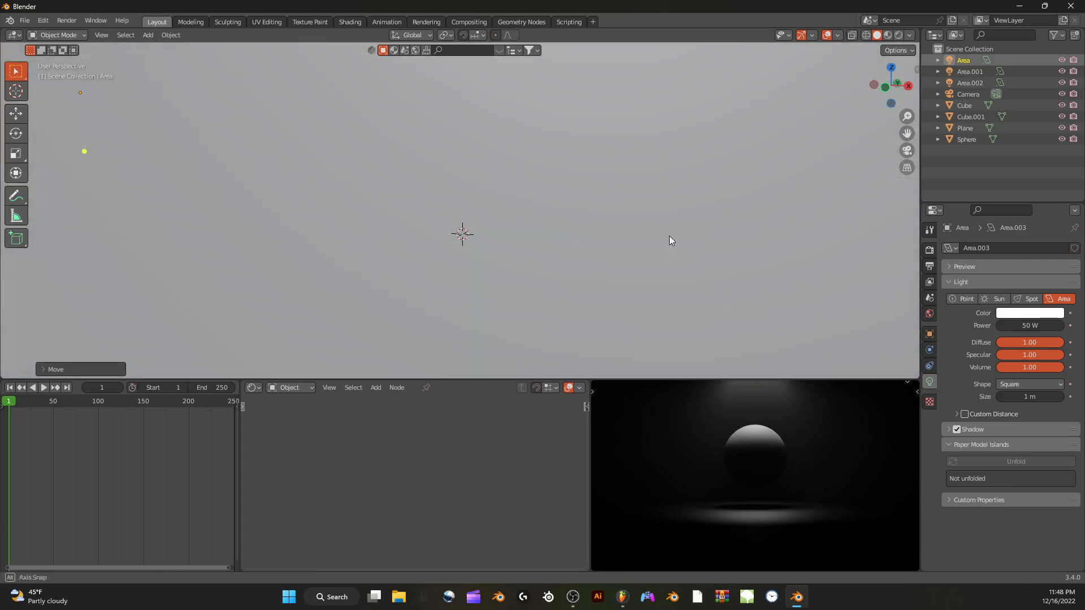
click(908, 153)
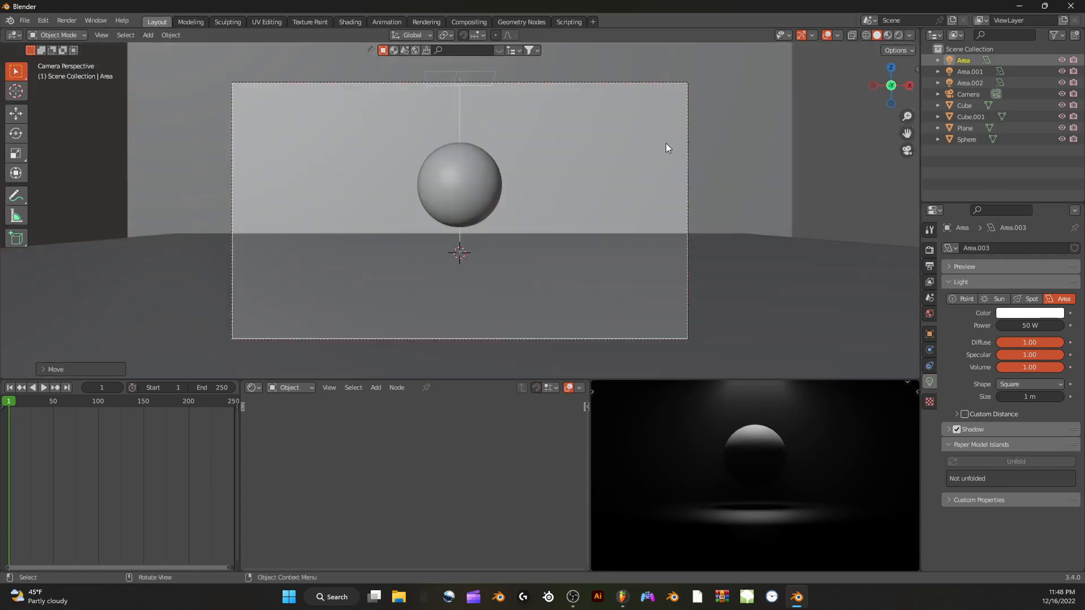
right_click(665, 147)
click(621, 247)
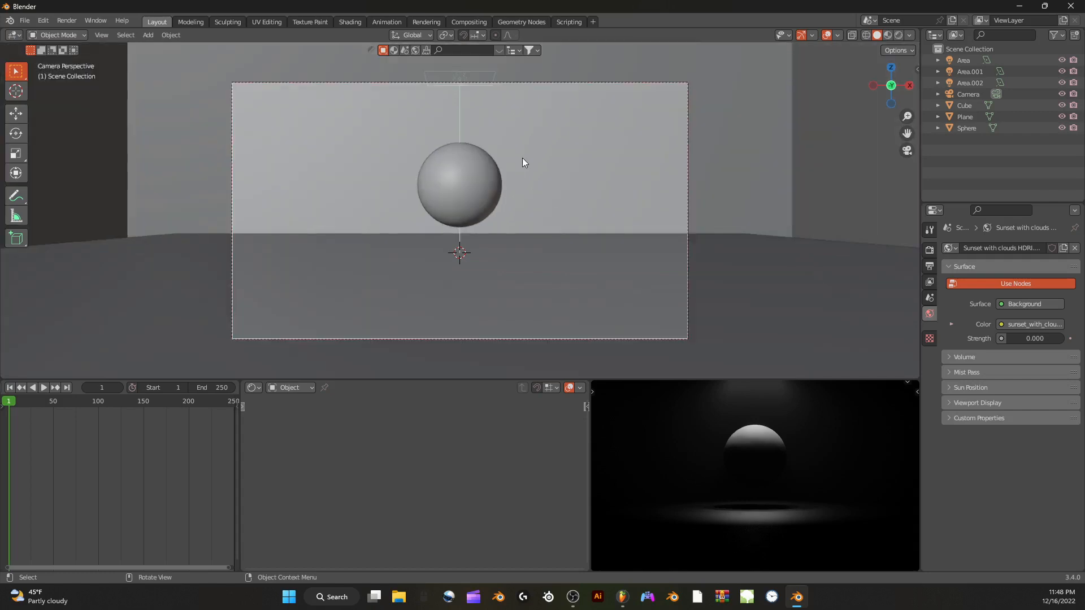
click(522, 158)
right_click(467, 250)
click(466, 249)
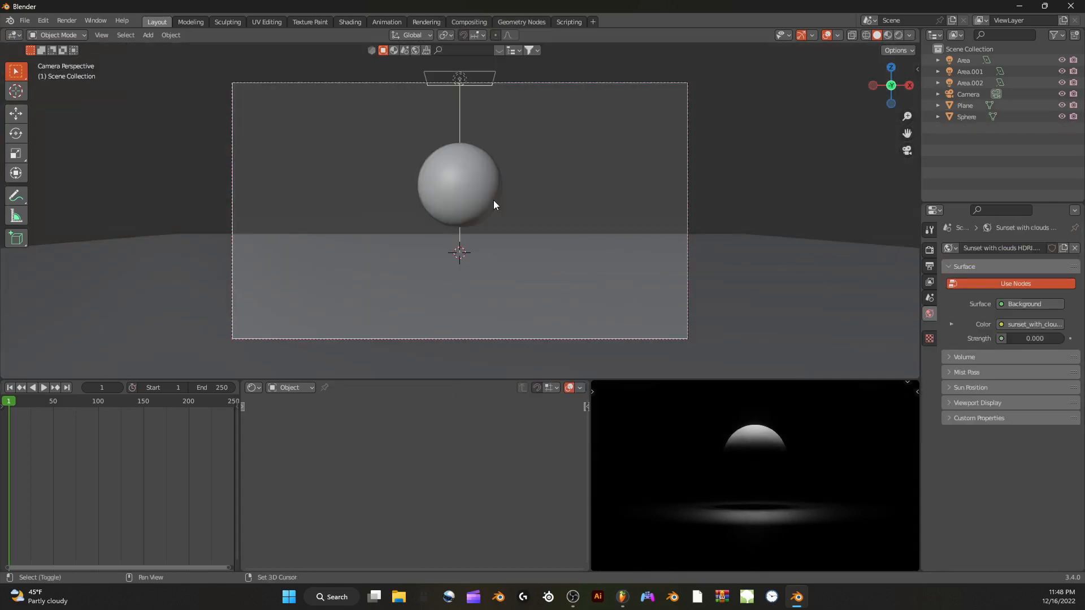
Switch the shader editor to the World nodes and add a Volume Scatter node
click(290, 388)
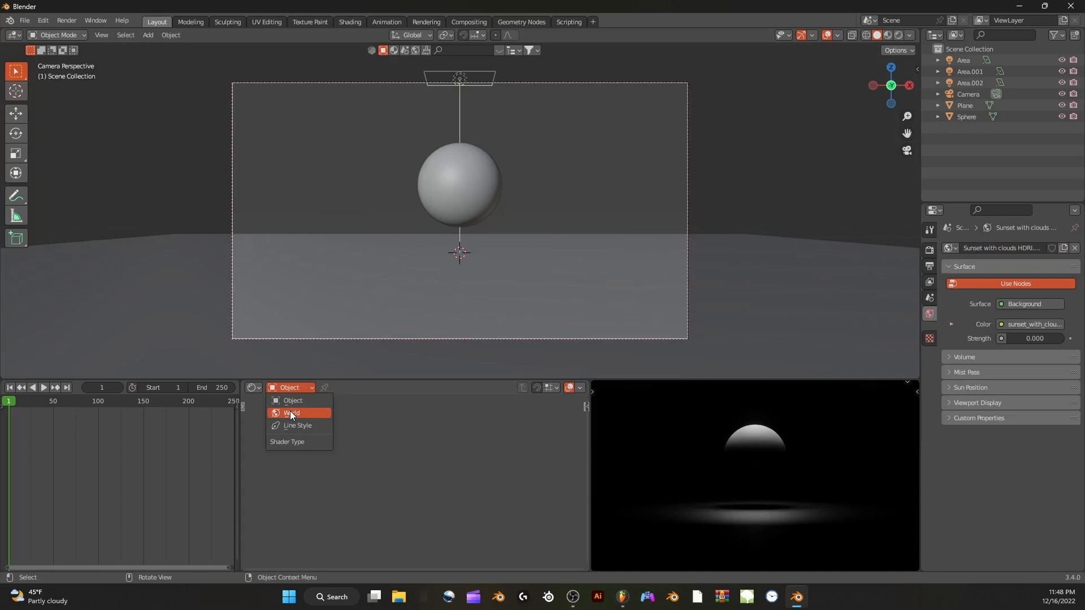
click(290, 411)
key(shift+a)
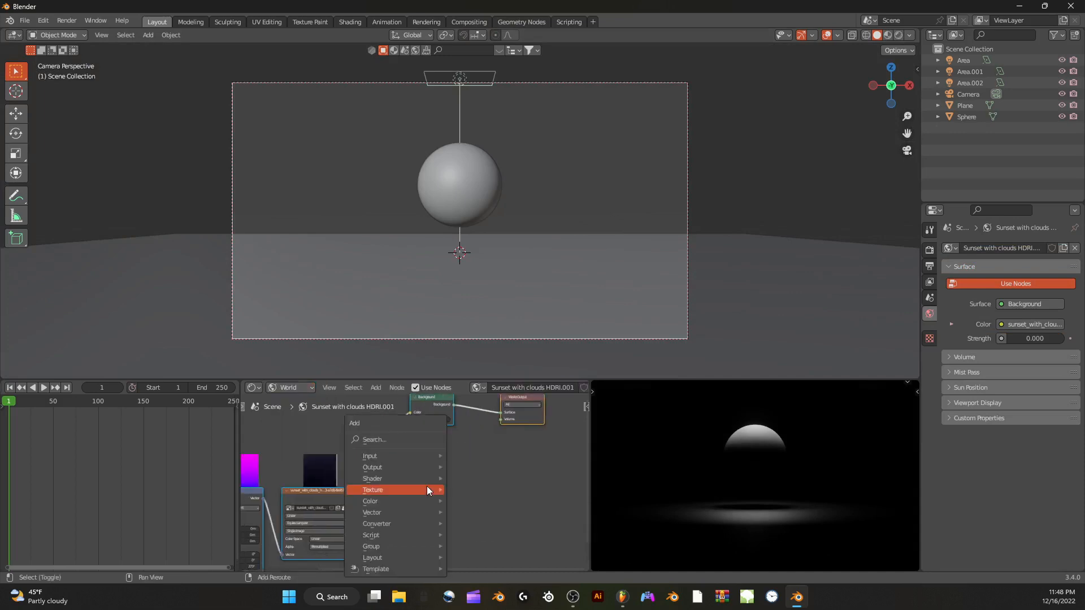
click(394, 436)
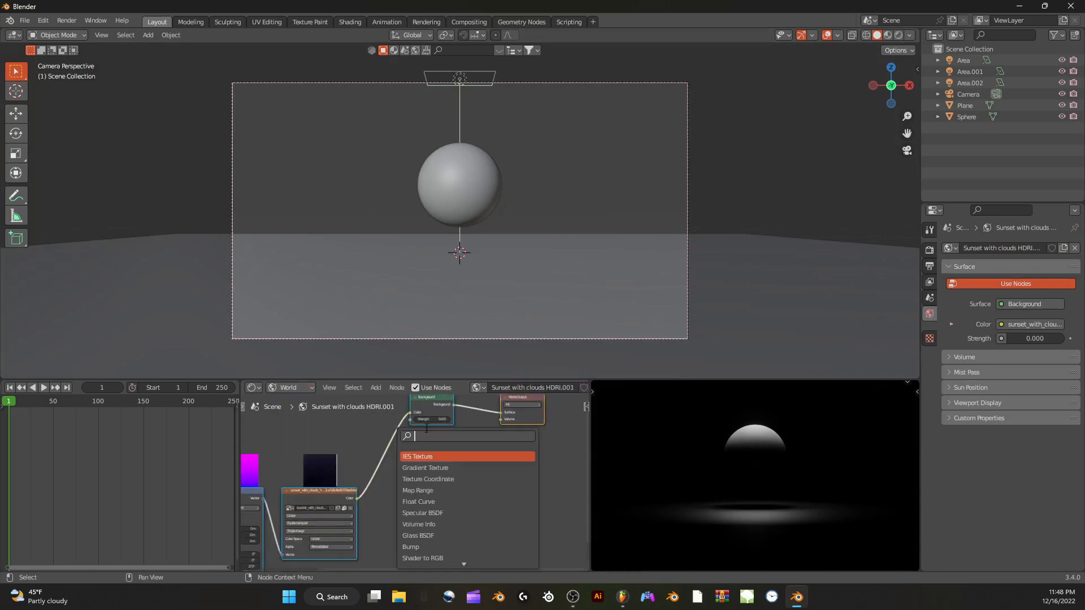
text(vol)
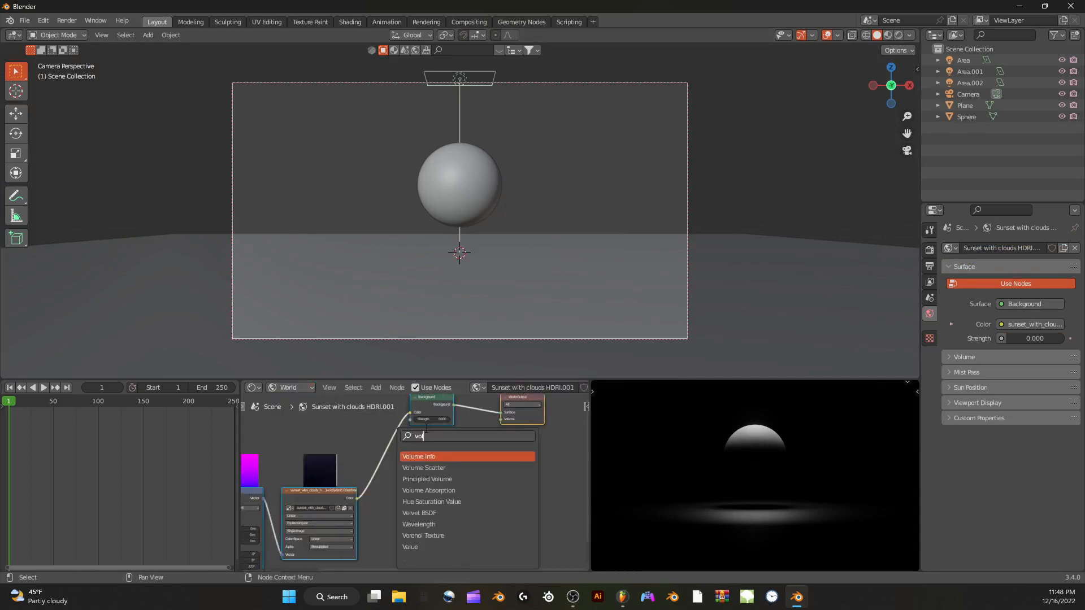
click(435, 468)
click(435, 435)
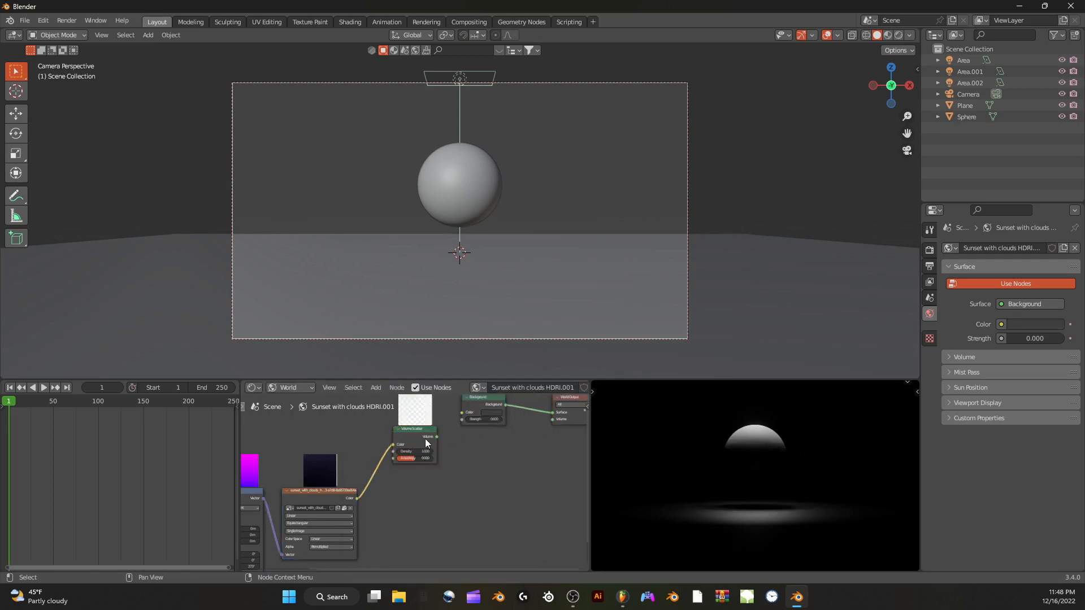
Unlink the HDRI texture from Volume Scatter, connect its Volume output to the World Output's Volume input, and reduce its Density
key(g)
click(489, 464)
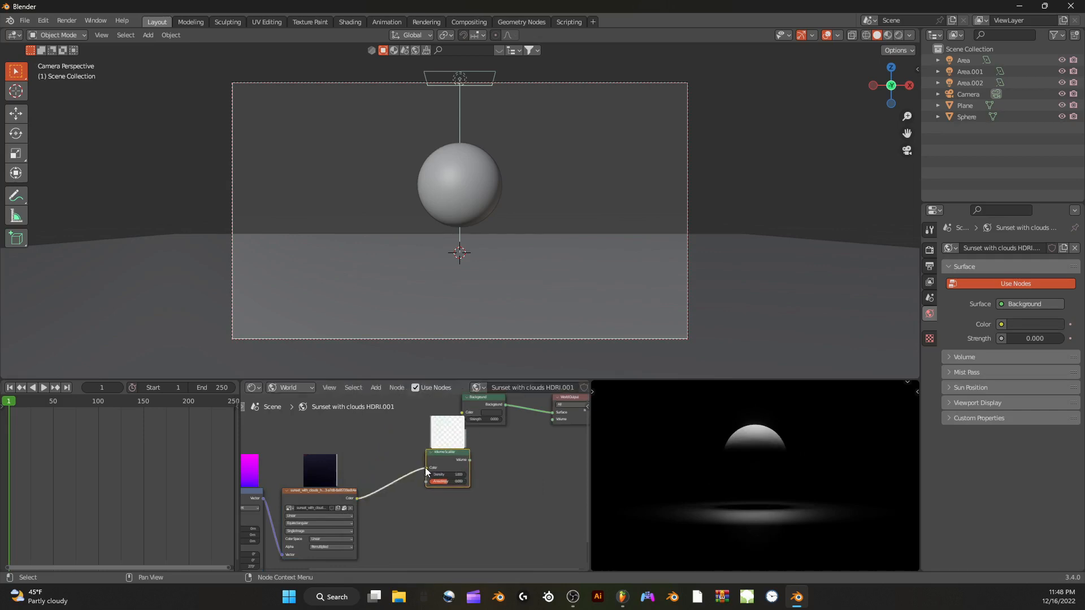
drag(426, 469, 551, 421)
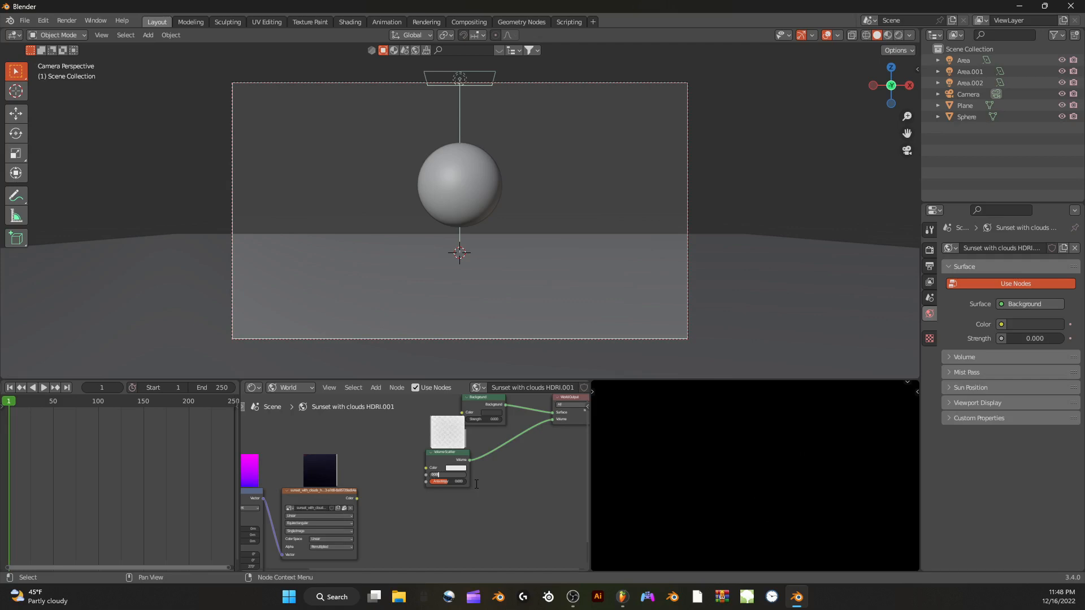
key(Return)
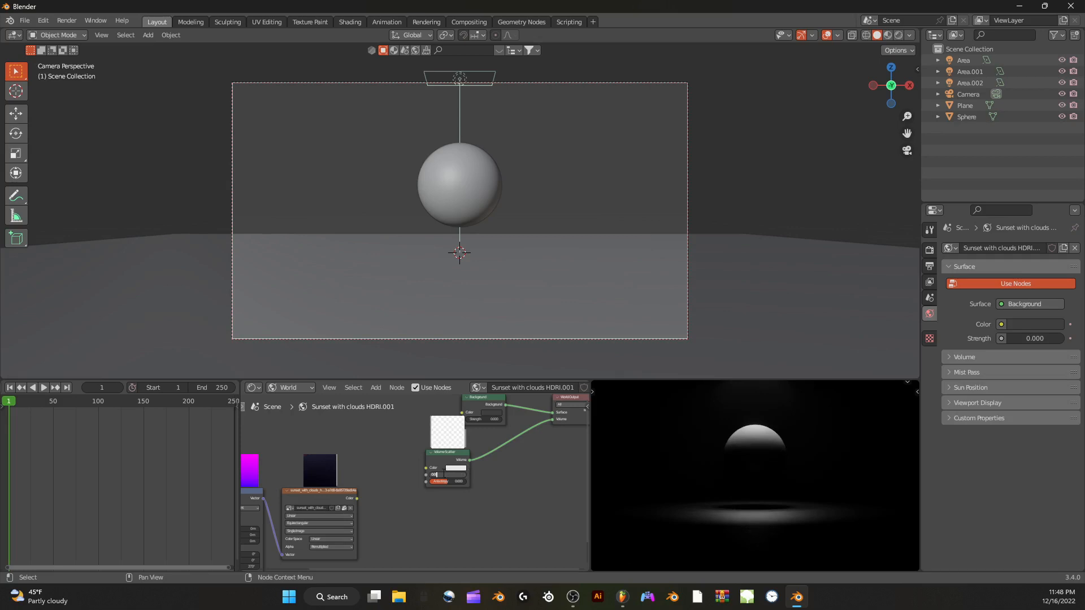
key(Return)
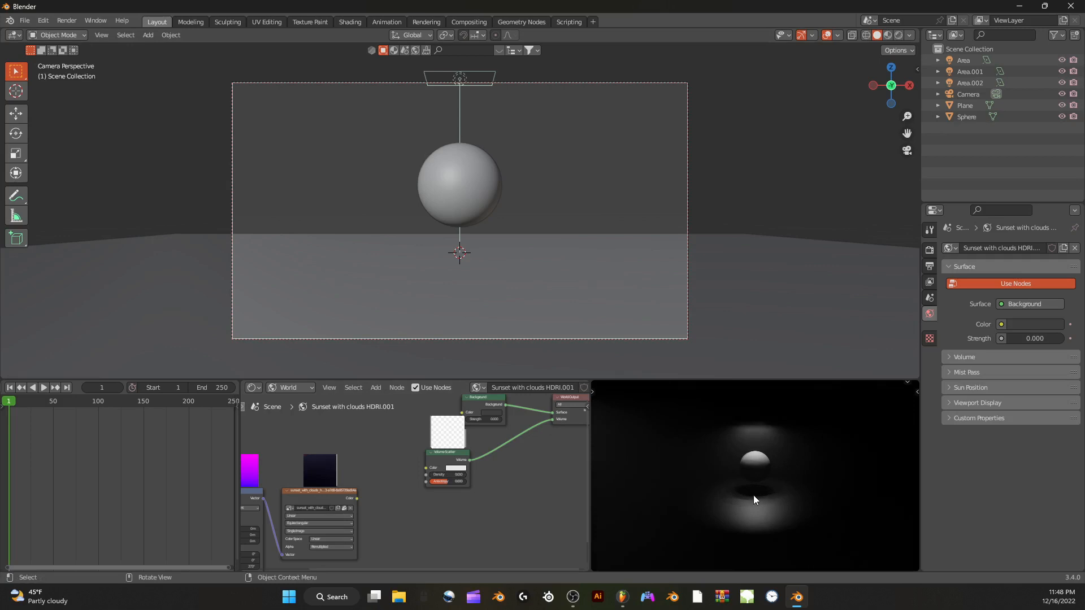
Check the fog in the rendered preview, then scale up the small area light Area.002 above the sphere
scroll(735, 486, up, 4)
scroll(771, 465, up, 3)
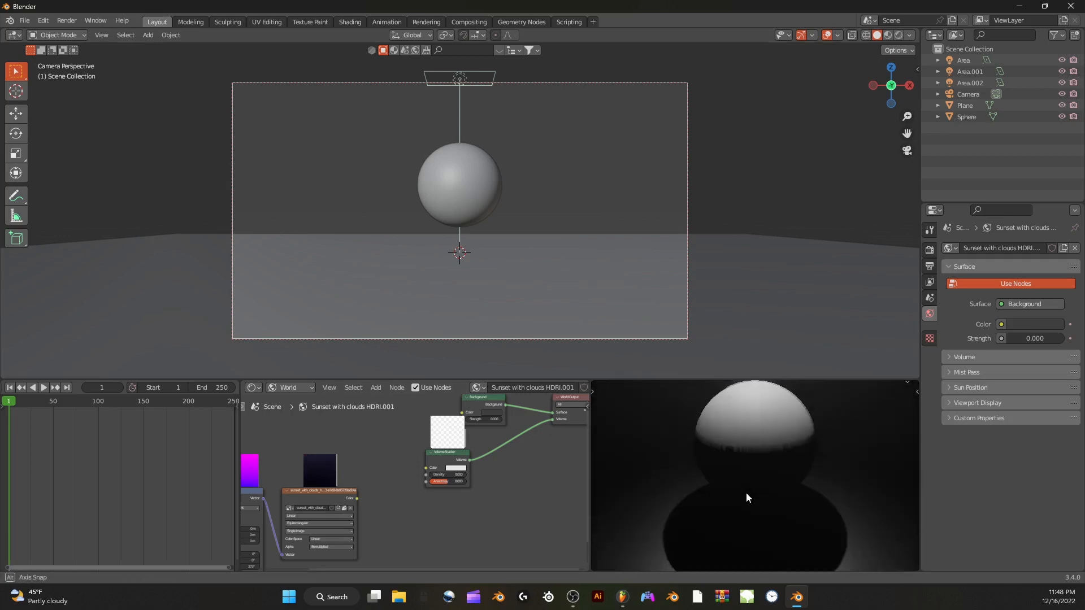
scroll(746, 493, down, 6)
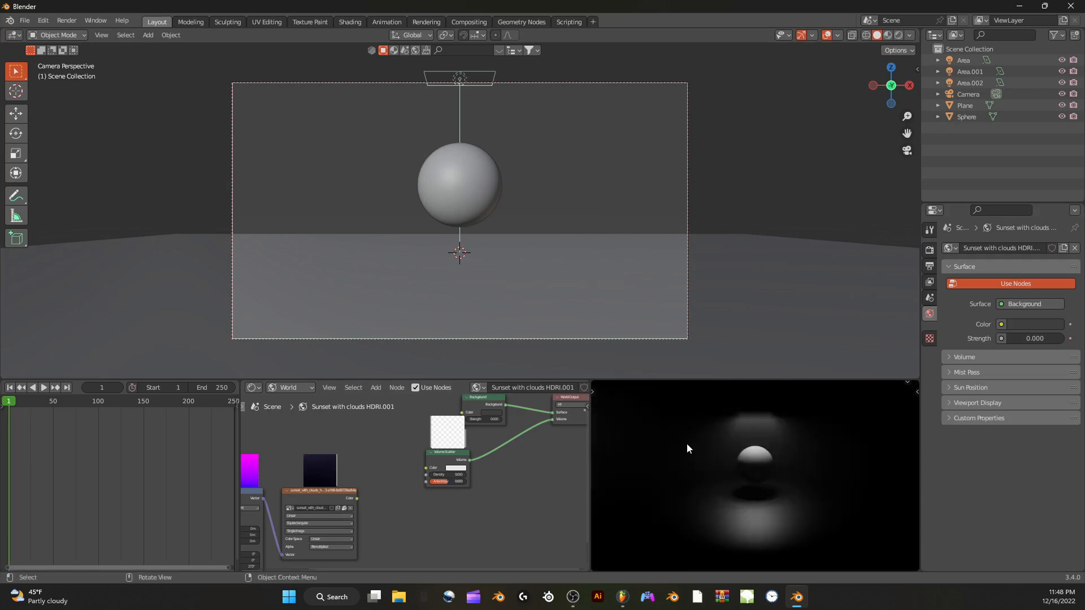
scroll(649, 475, up, 4)
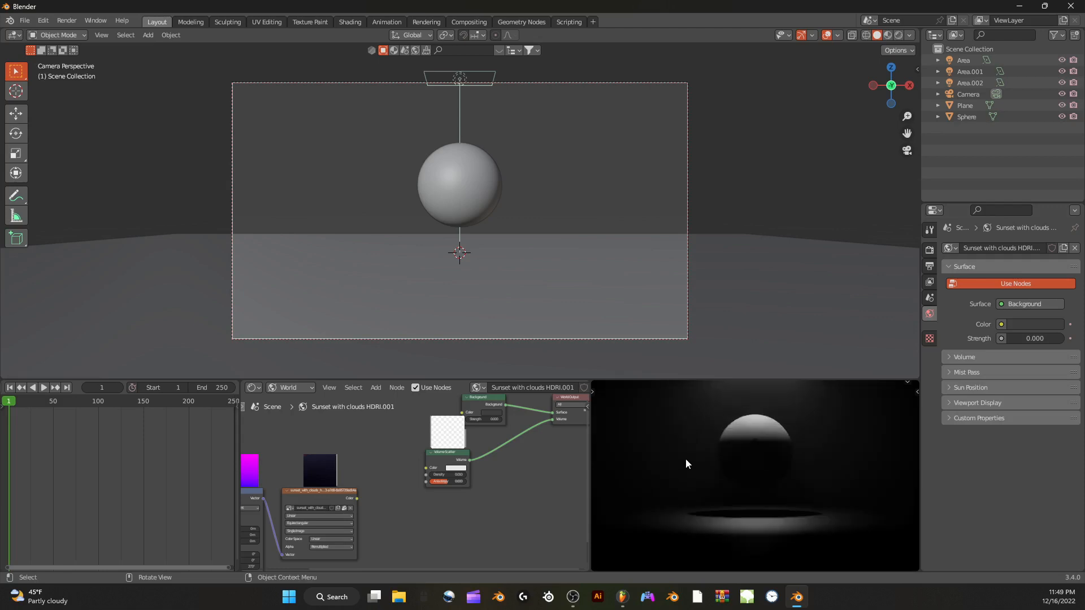
scroll(701, 476, down, 1)
middle_drag(486, 223, 490, 189)
click(460, 165)
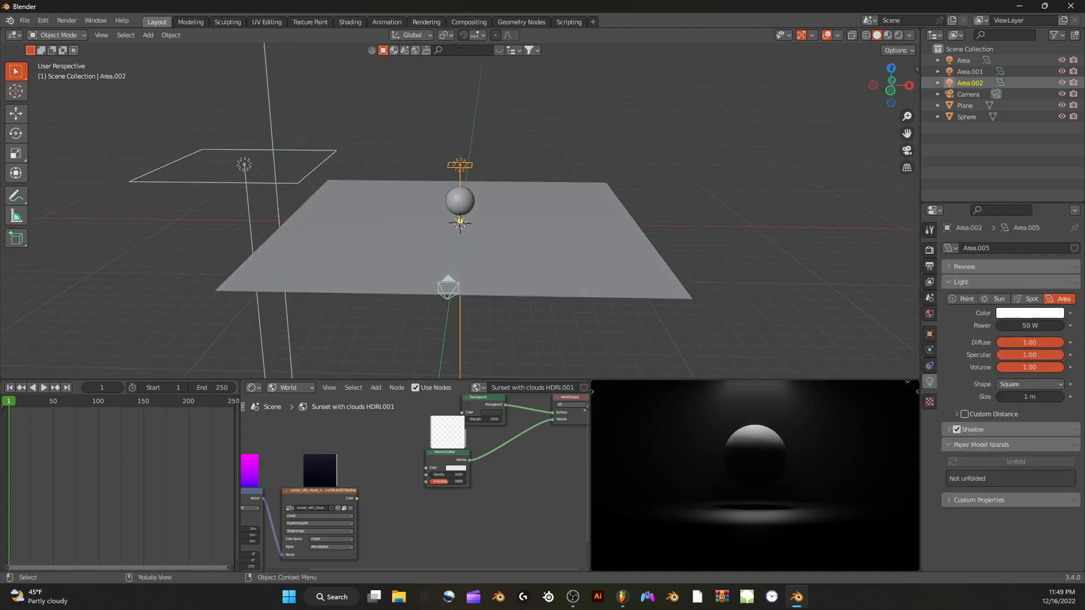
key(s)
click(726, 225)
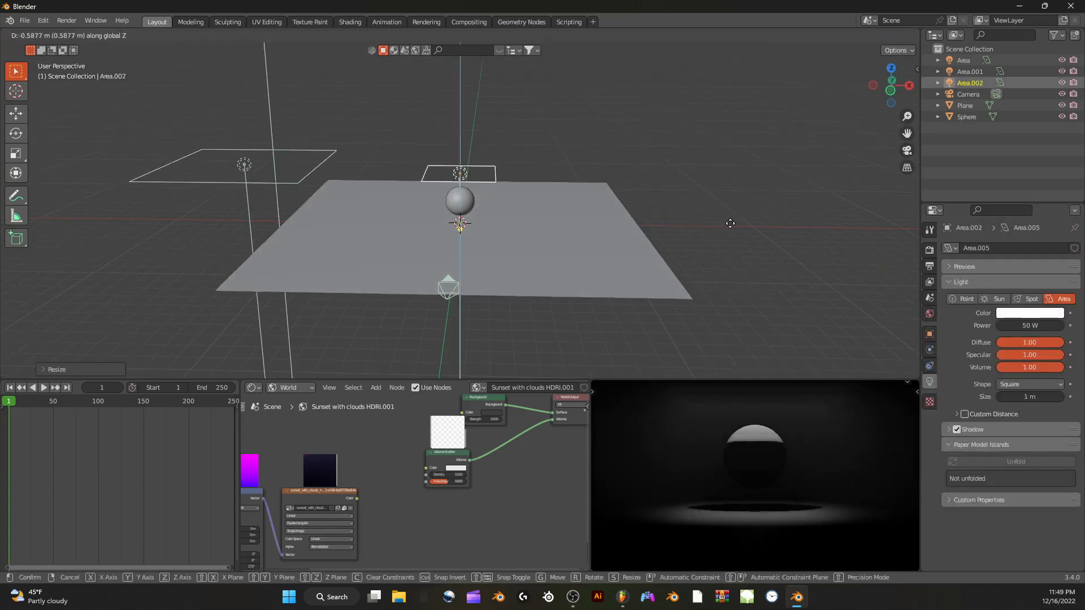
Raise the enlarged area light Area.002 along the Z axis above the sphere
key(g)
key(z)
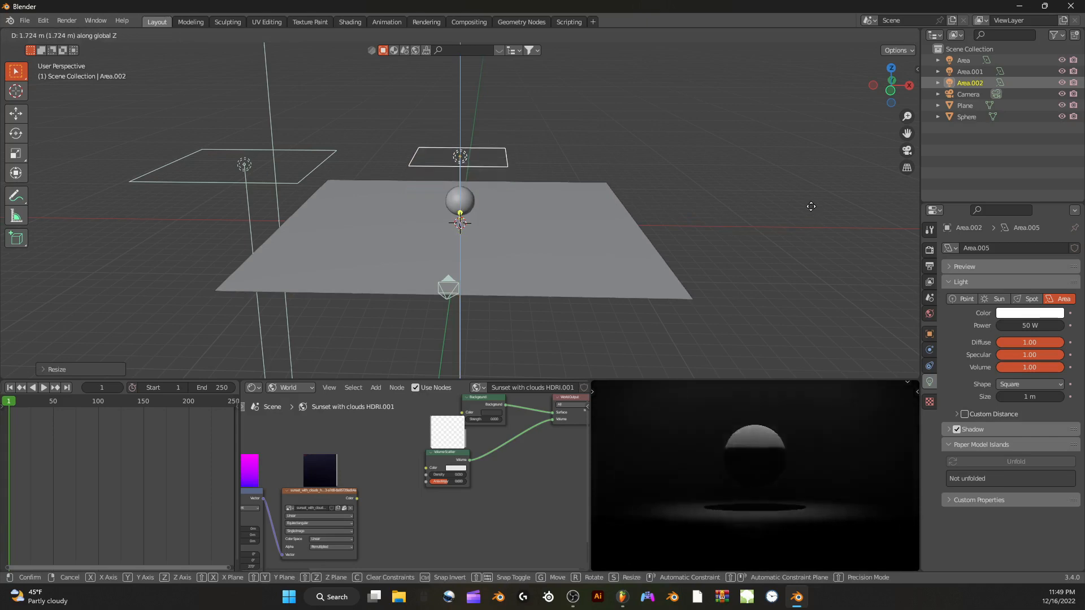
click(811, 216)
middle_drag(598, 213, 623, 198)
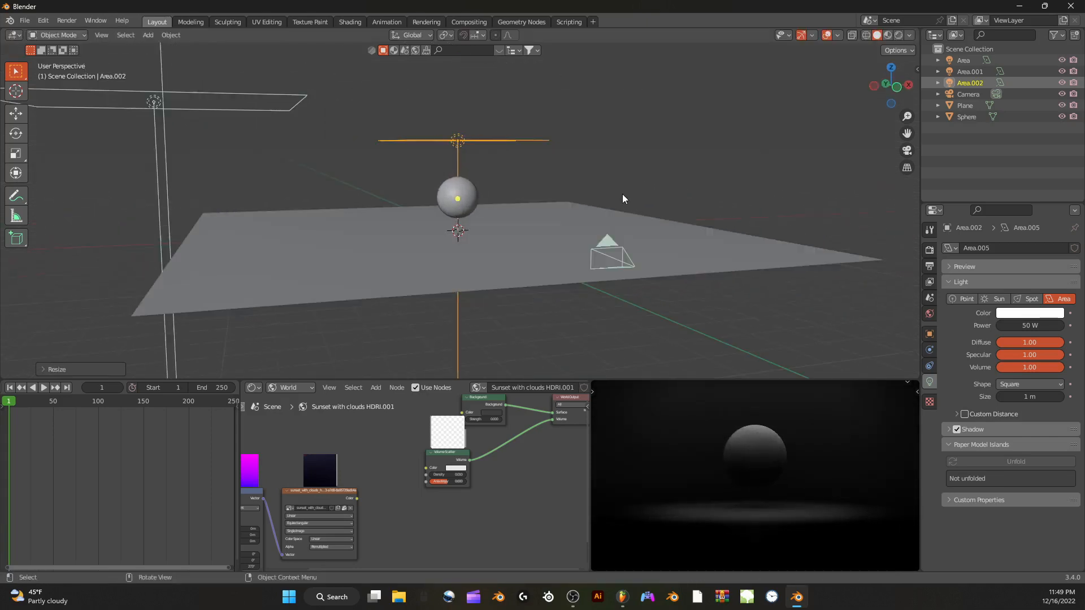
Start a new Blender file and discard the unsaved changes to the sphere and water plane scene
click(25, 20)
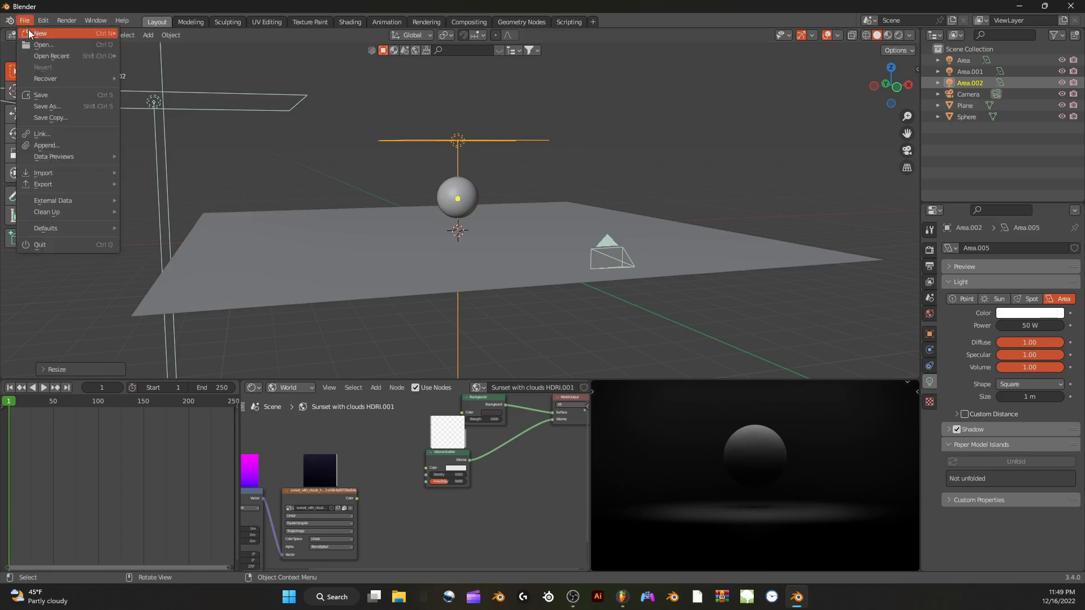
mouse_move(109, 35)
click(149, 33)
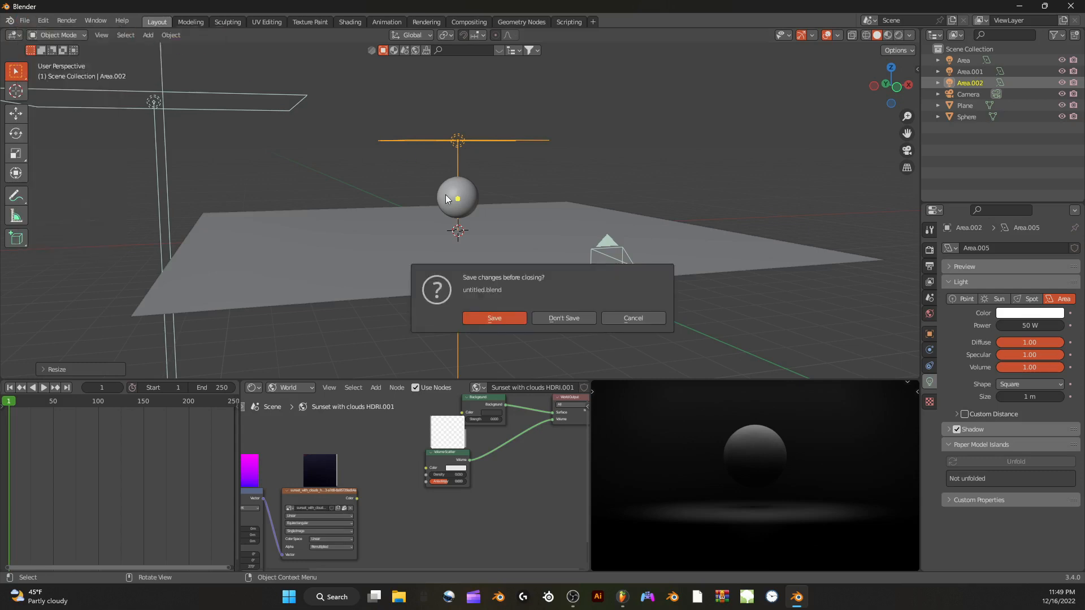
click(571, 318)
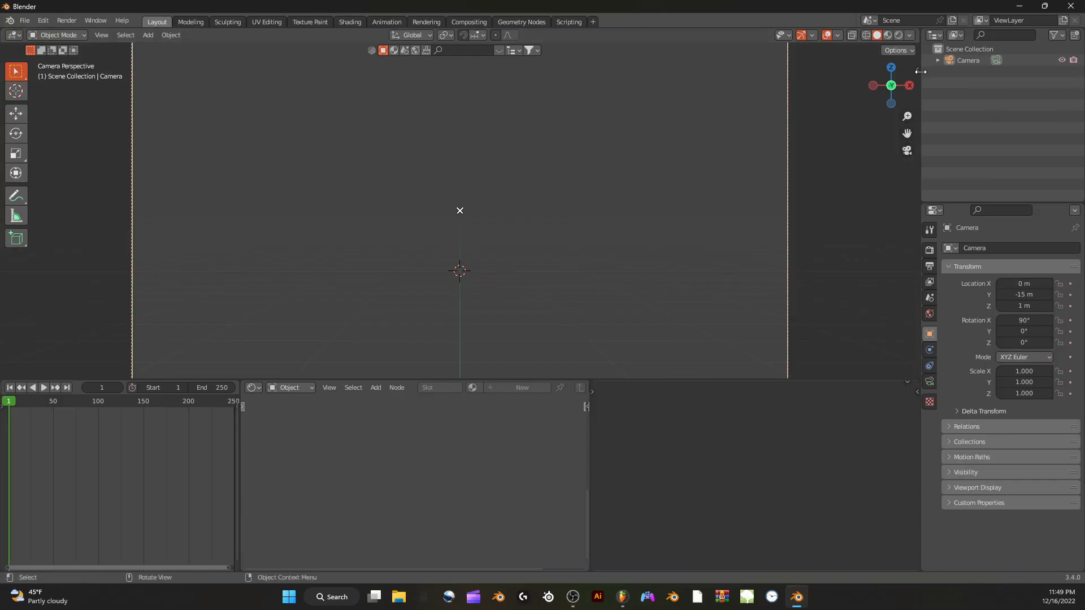
Open the BlenderKit add-on, expand its search filters and bring up the list of available models
click(917, 70)
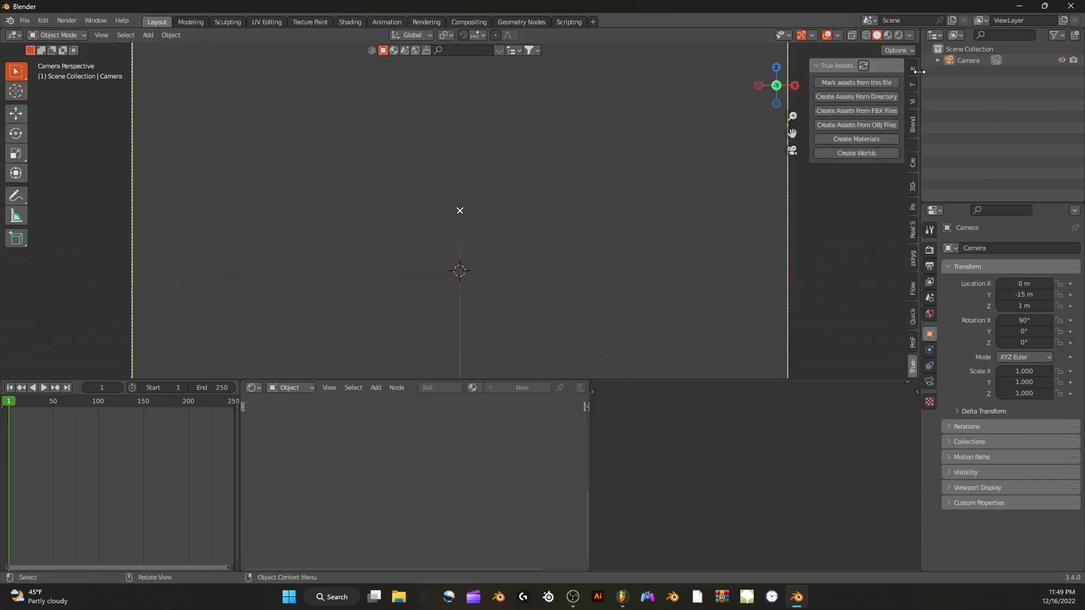
click(913, 125)
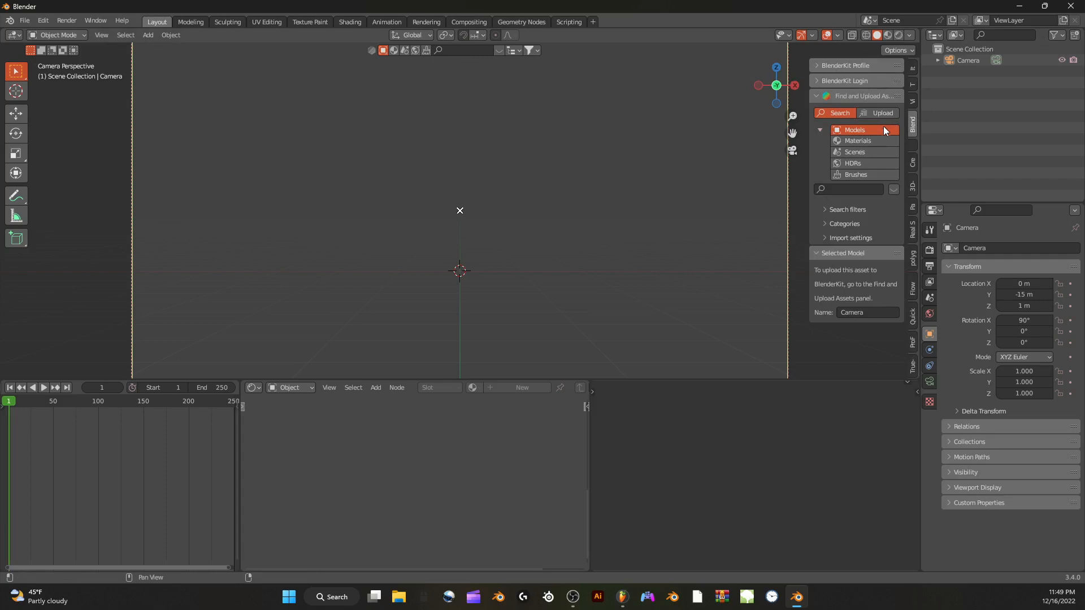
click(827, 209)
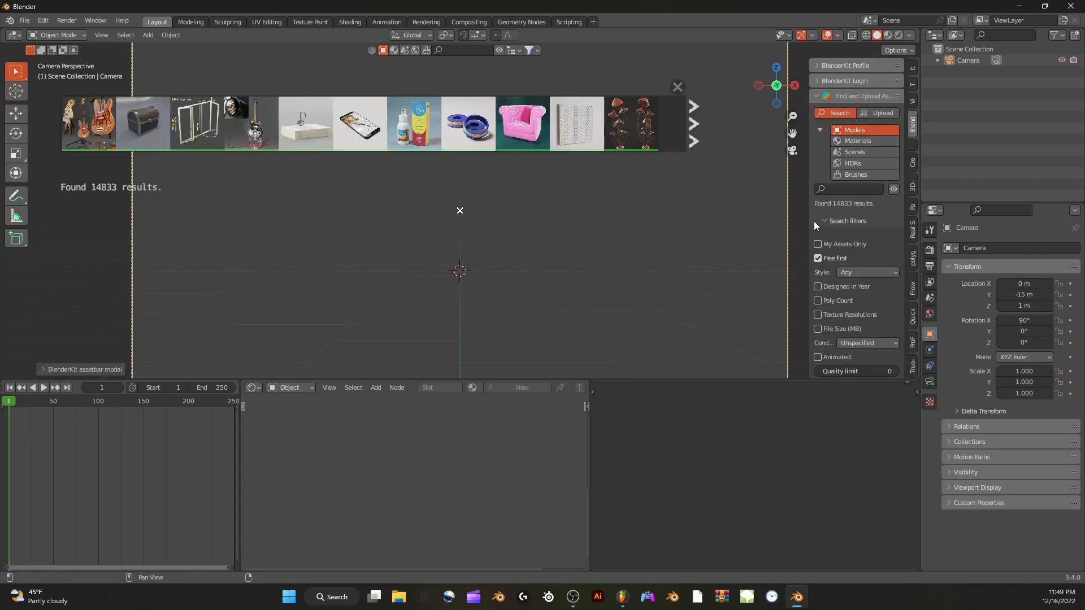
key(n)
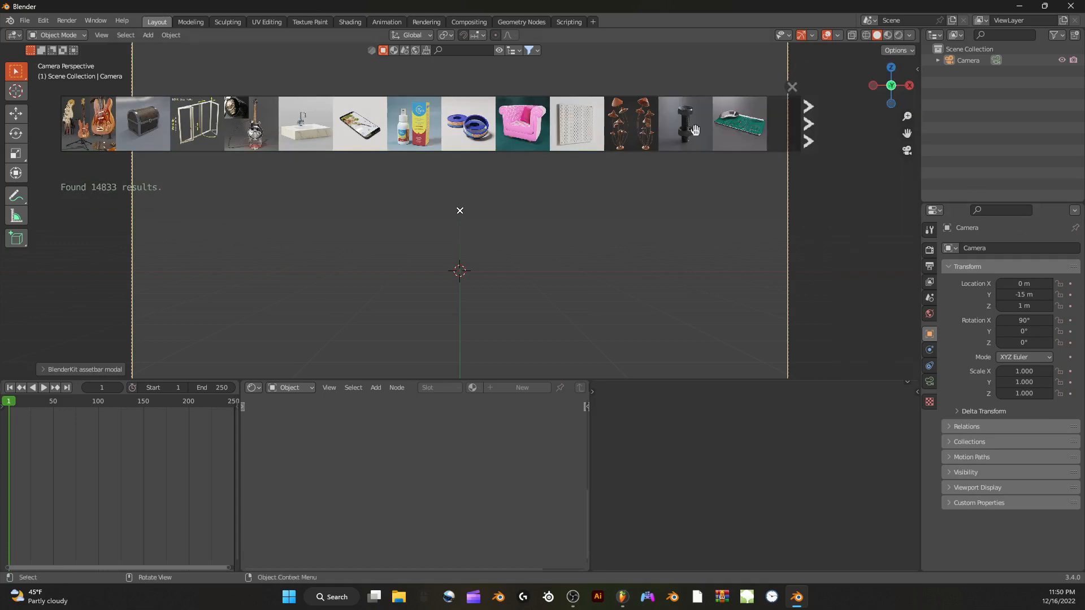
Browse several pages of BlenderKit model previews, including the mushrooms, guitar, chest and handbags, and close the asset bar
mouse_move(655, 124)
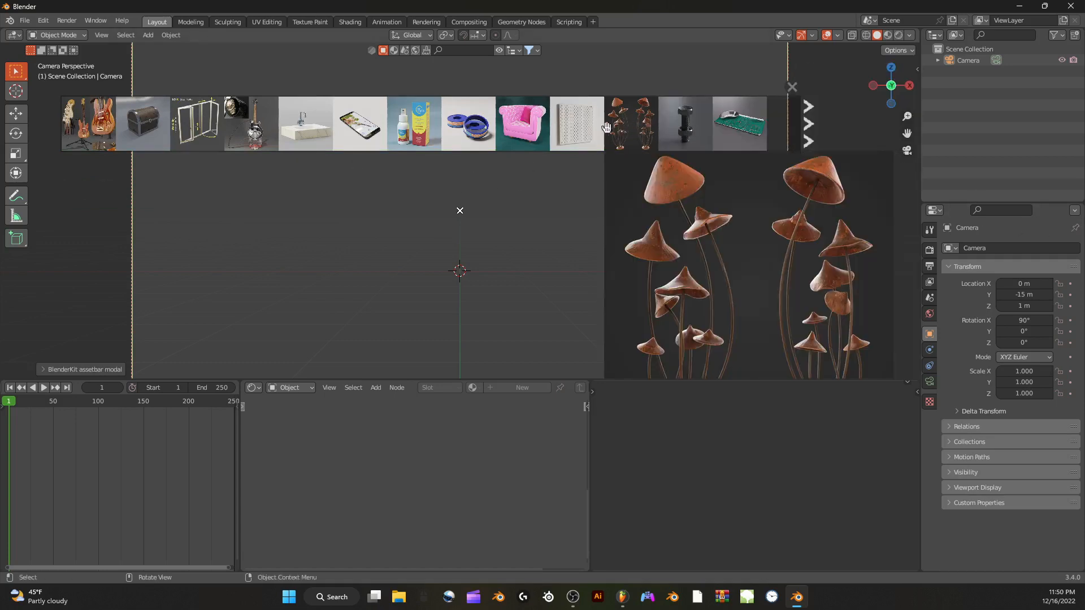
mouse_move(369, 125)
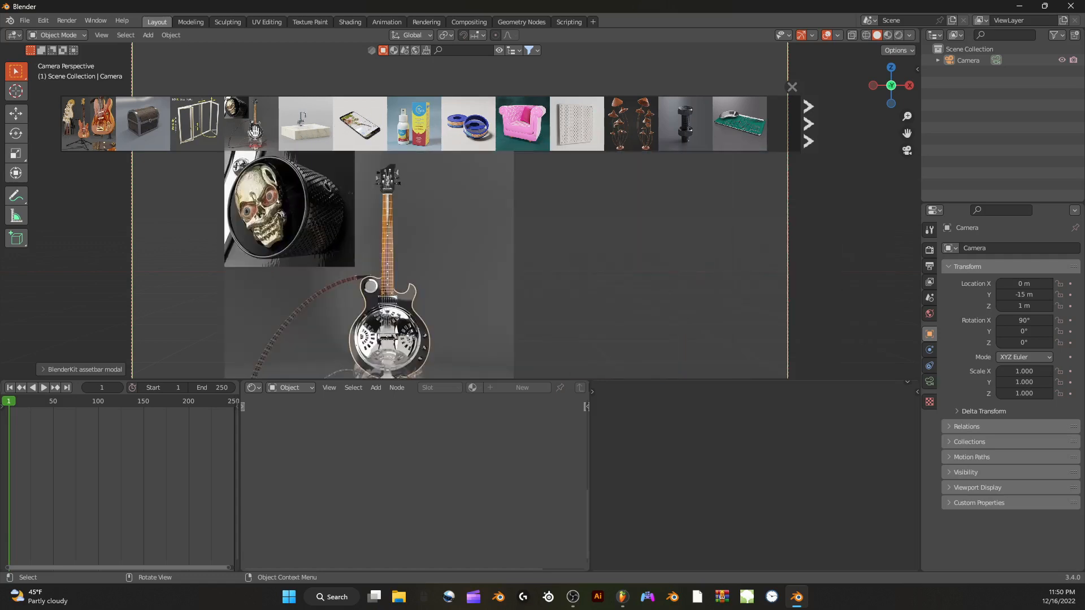
mouse_move(152, 131)
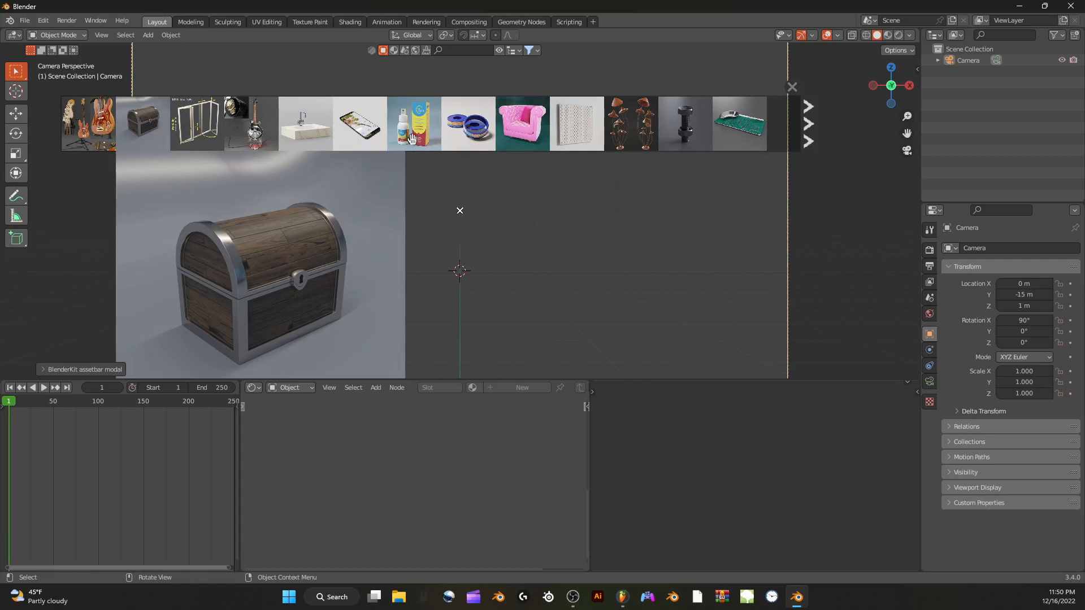
click(807, 142)
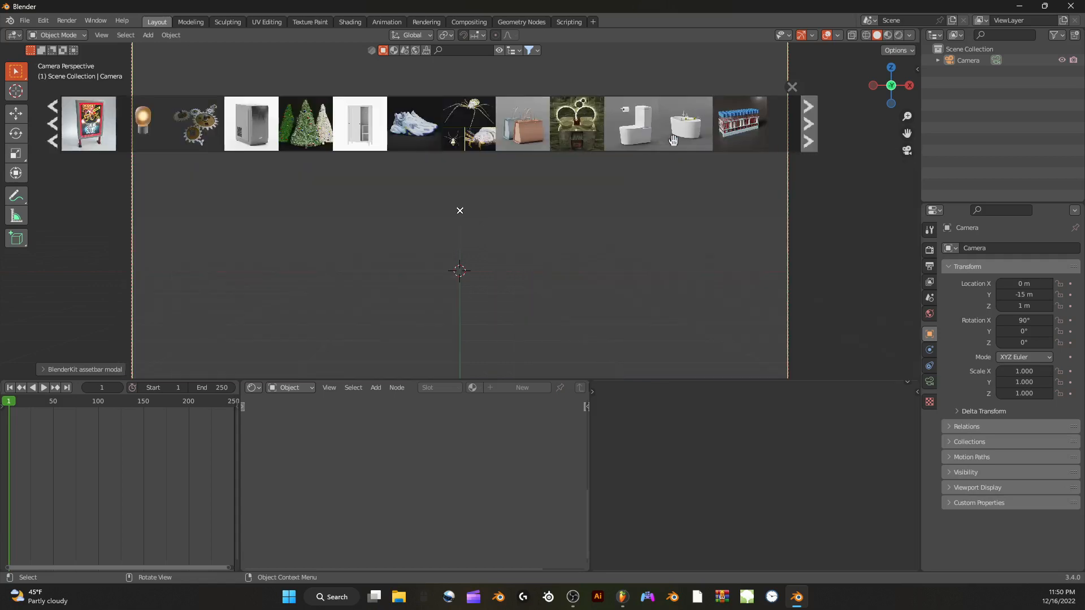
mouse_move(572, 127)
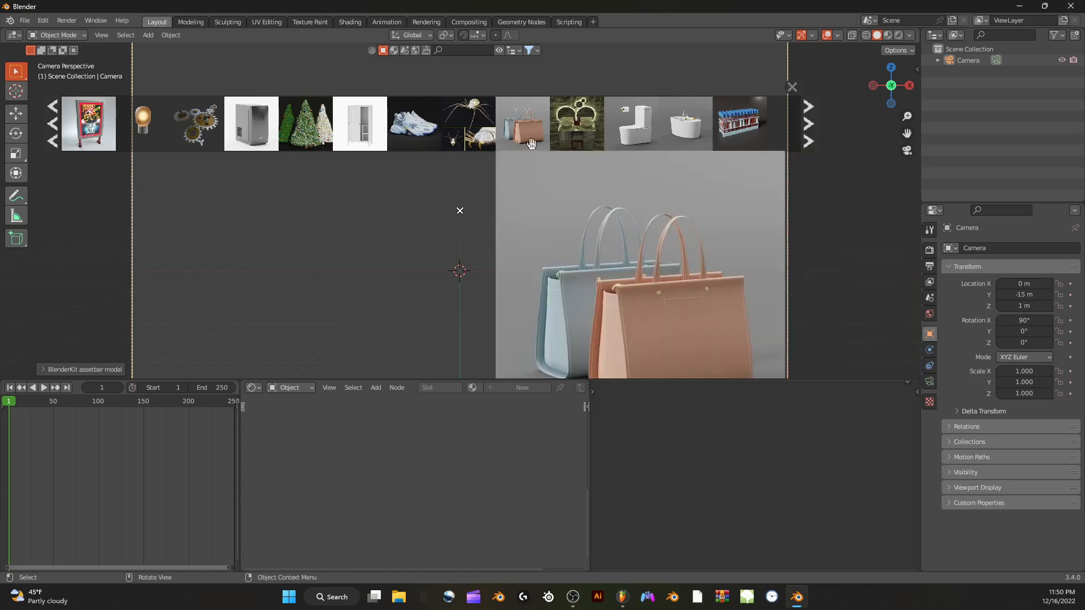
mouse_move(464, 127)
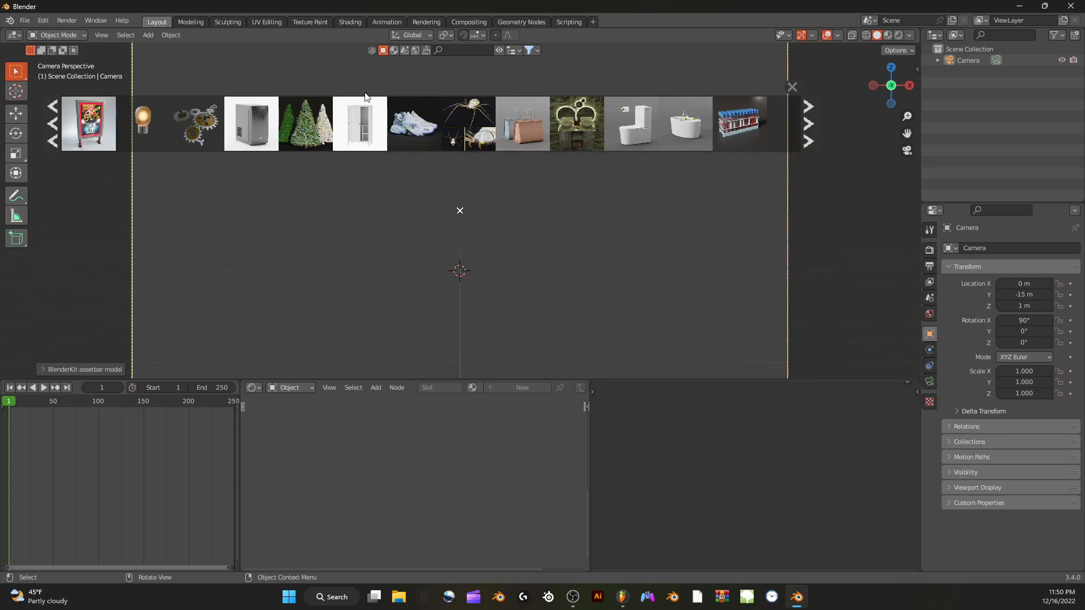
mouse_move(269, 143)
click(810, 119)
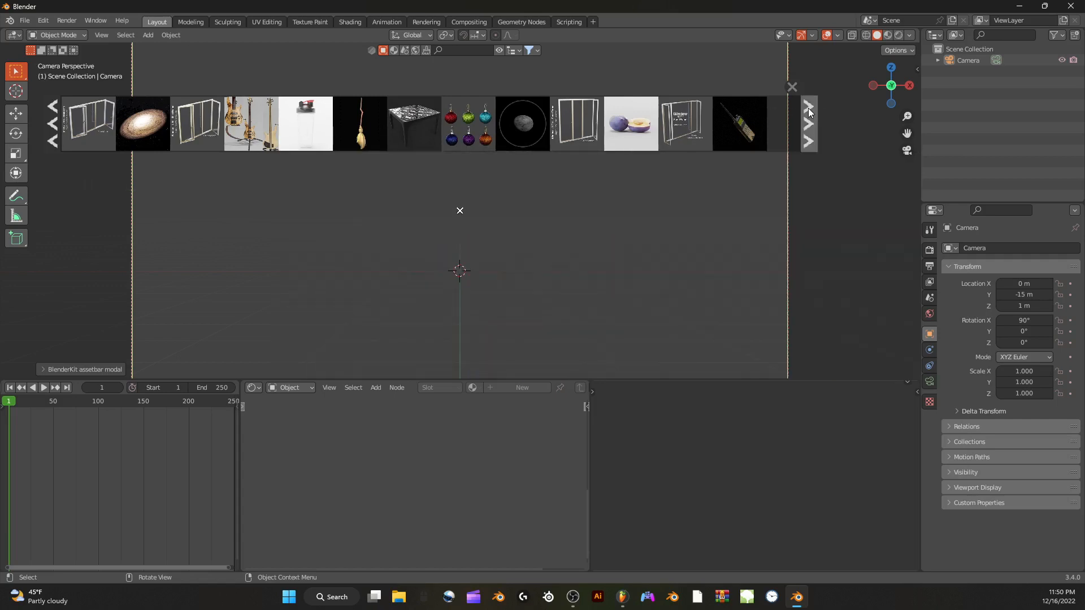
click(809, 106)
click(499, 51)
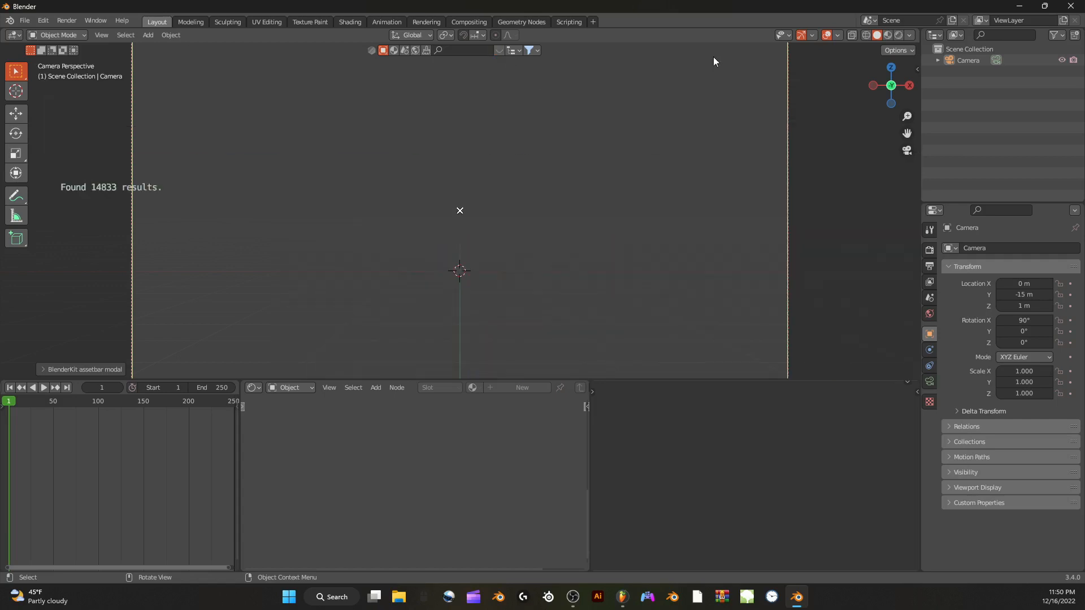
Open the aquatiq add-on's Spawn Asset dialog and examine the water assets in the effects category
click(918, 66)
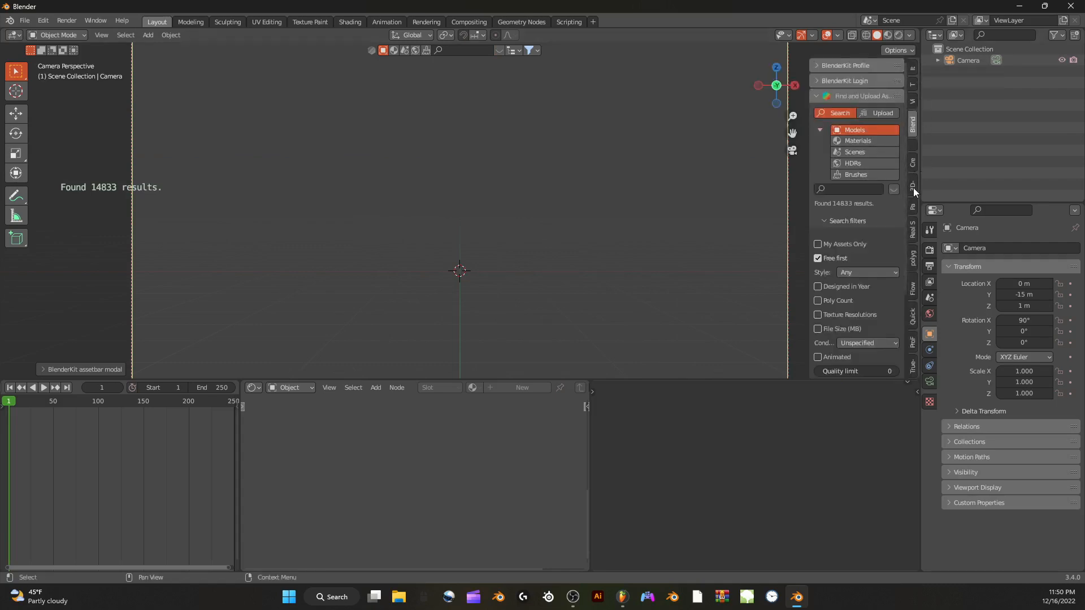
click(913, 204)
click(915, 219)
click(916, 252)
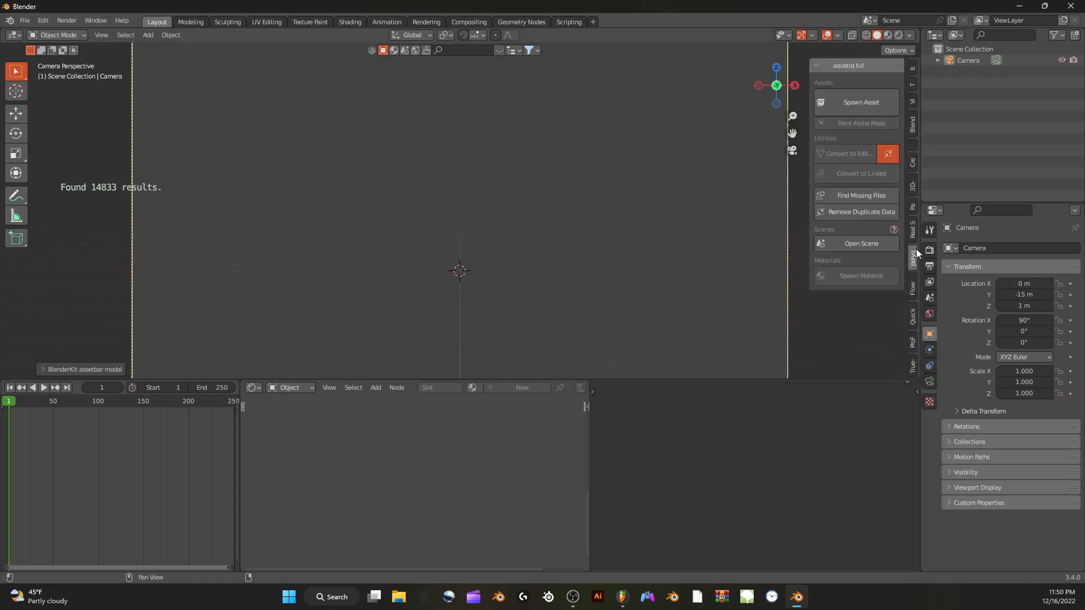
click(849, 106)
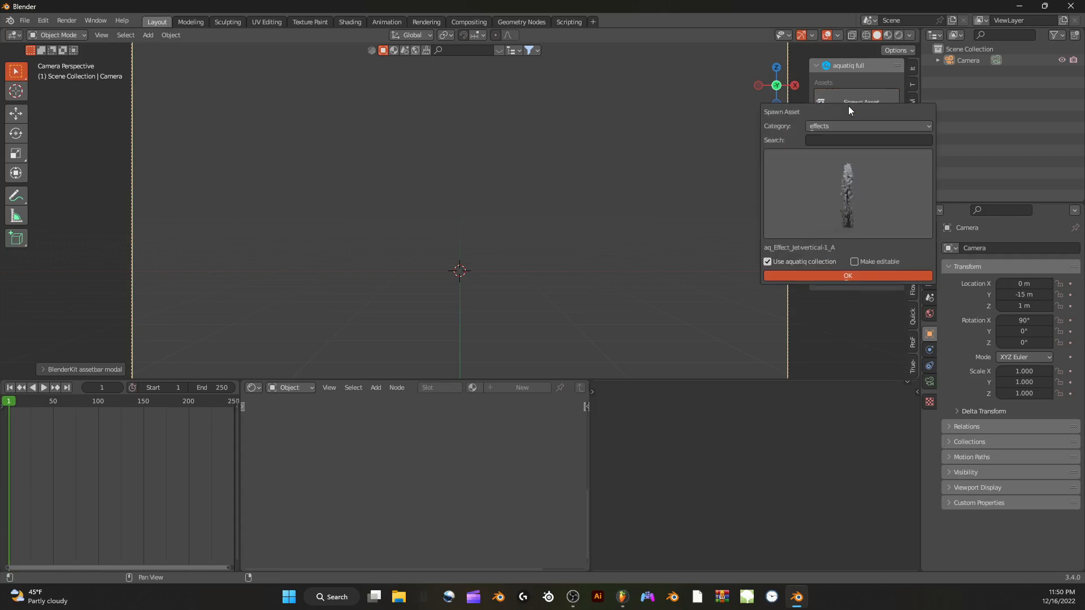
click(836, 185)
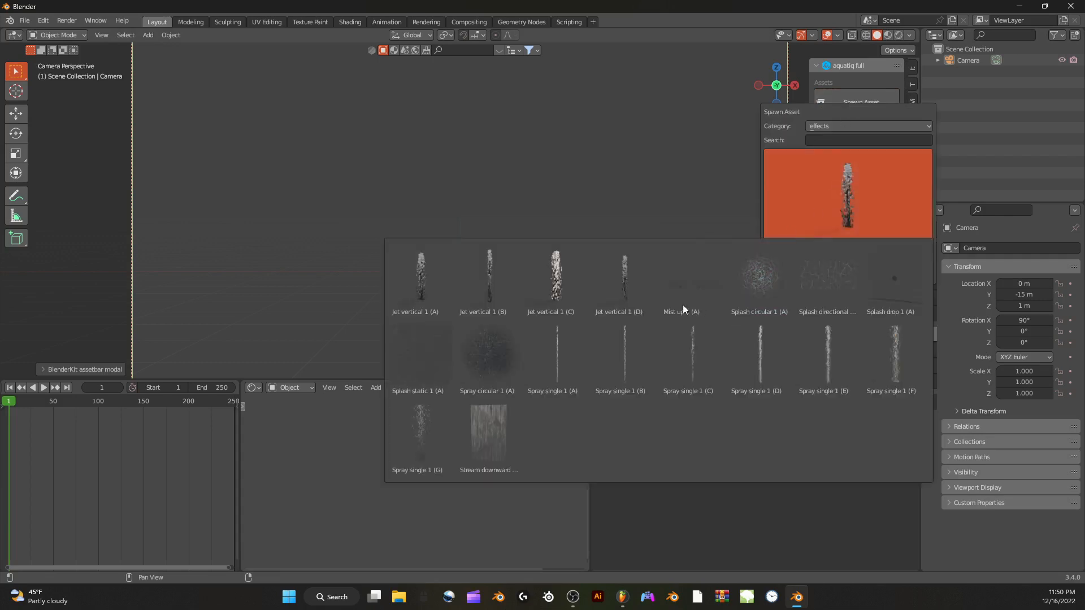
click(552, 303)
Reopen aquatiq's Spawn Asset dialog, set the category to fountains and examine the fountain previews
click(852, 101)
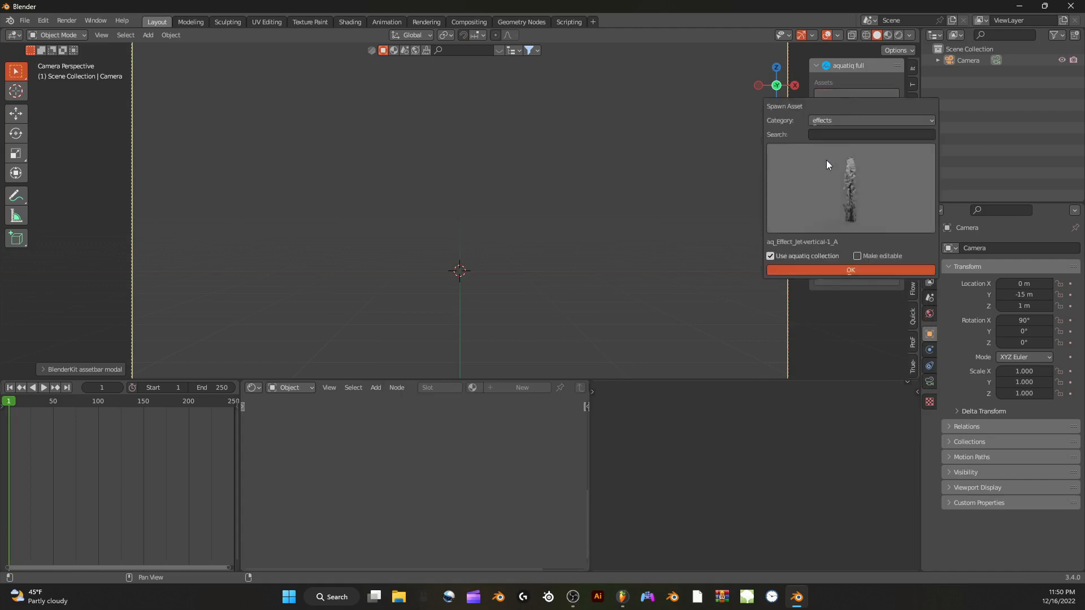
click(848, 174)
click(823, 123)
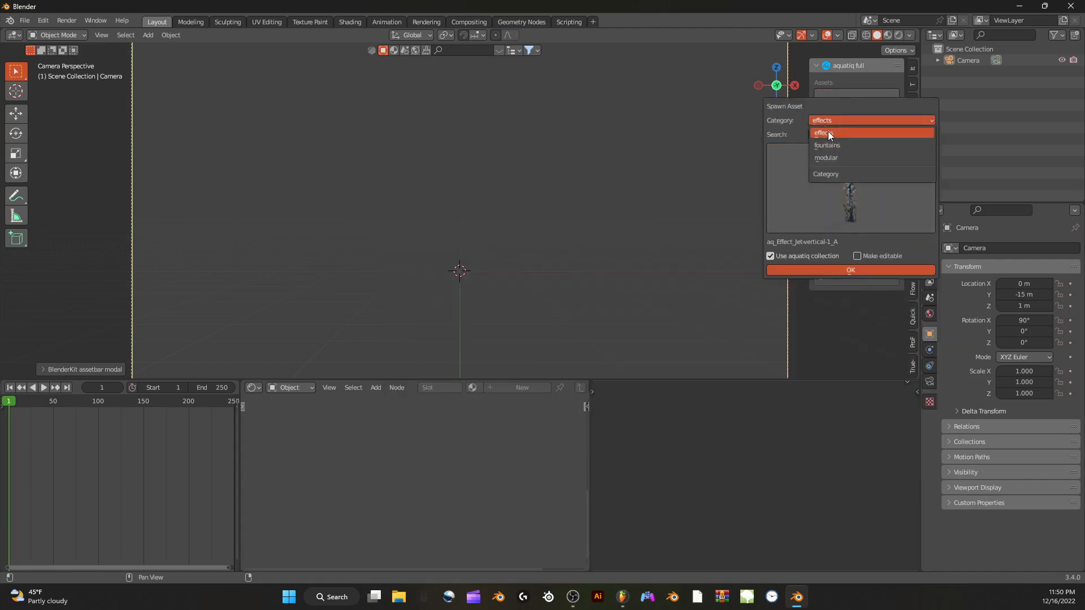
click(822, 130)
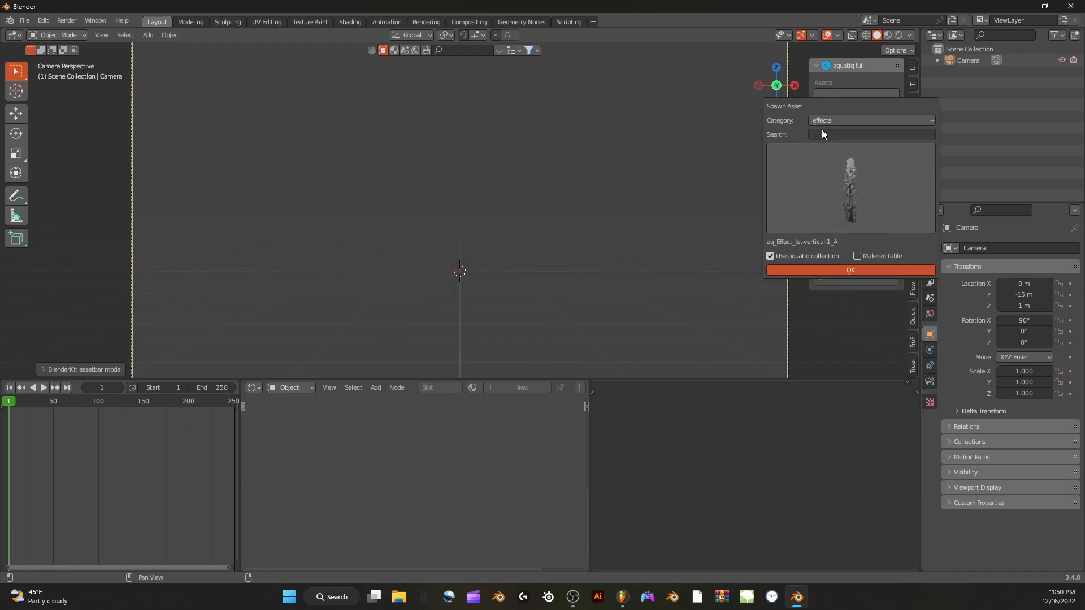
click(830, 120)
click(826, 143)
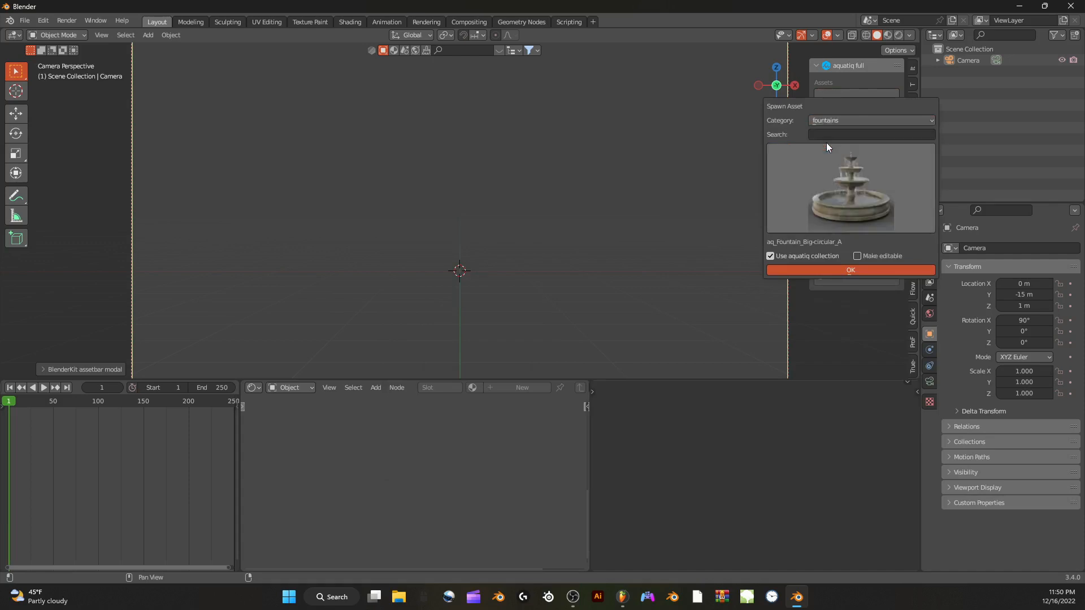
click(819, 177)
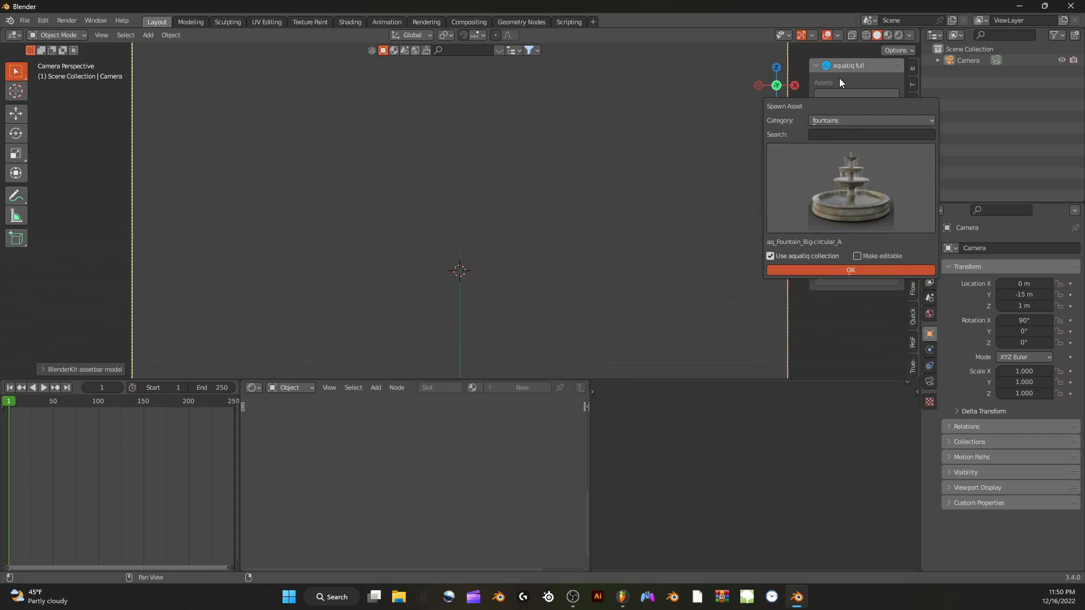
click(838, 91)
click(830, 158)
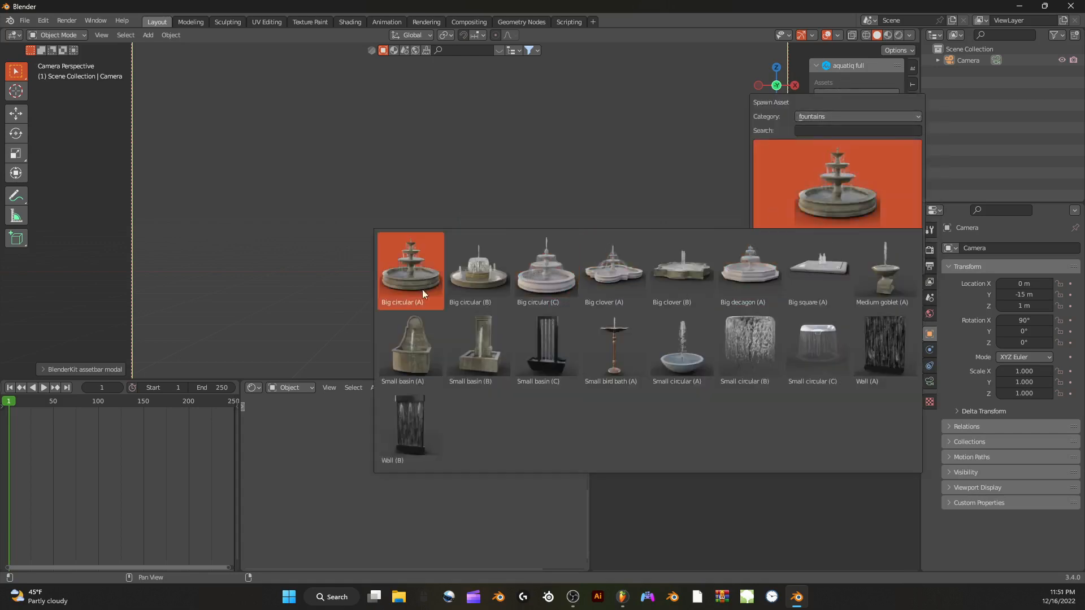
Review the effects assets again, switch the Spawn Asset category to modular, and examine its waterfall and stream previews
click(816, 116)
click(814, 126)
click(809, 158)
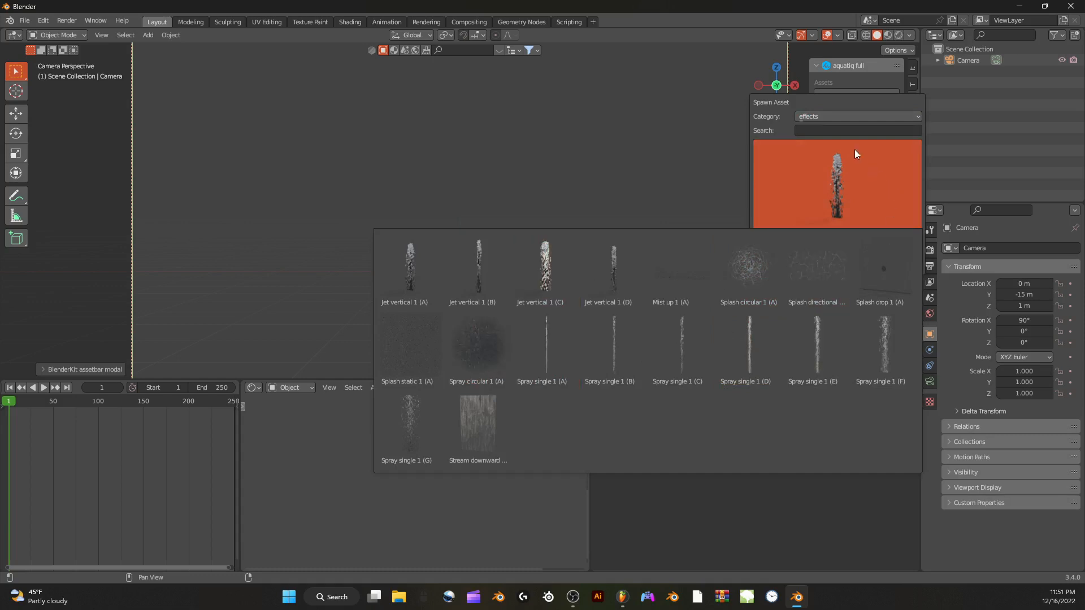
click(847, 118)
click(825, 154)
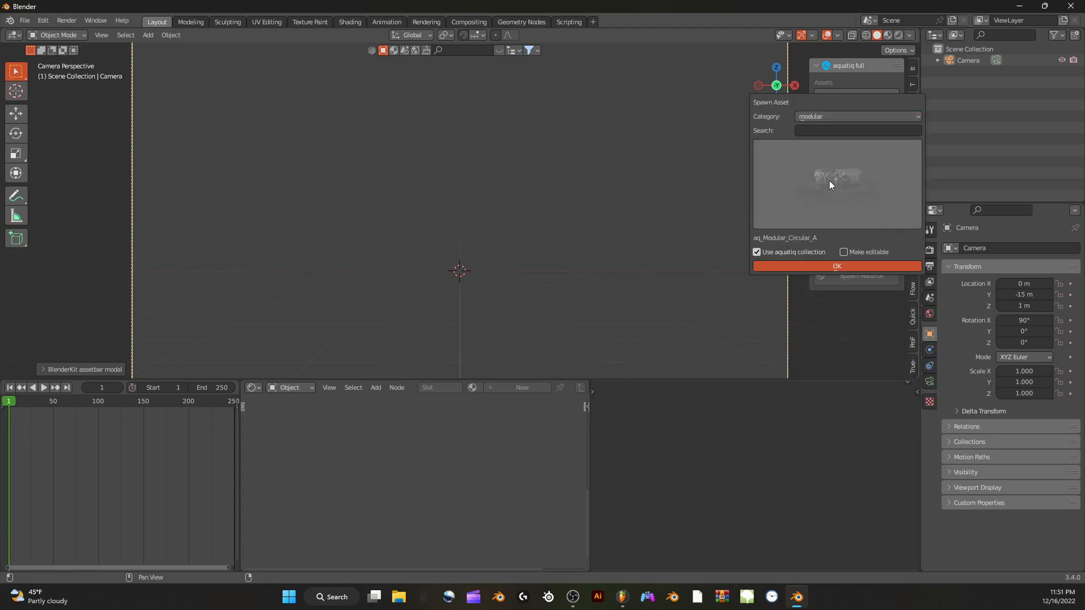
click(829, 181)
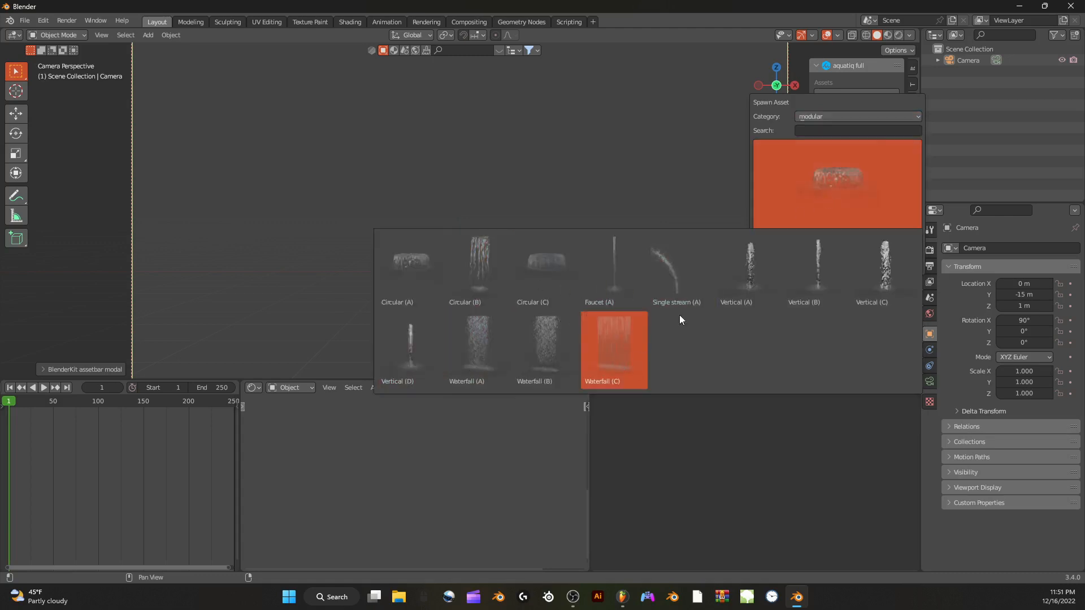
click(845, 74)
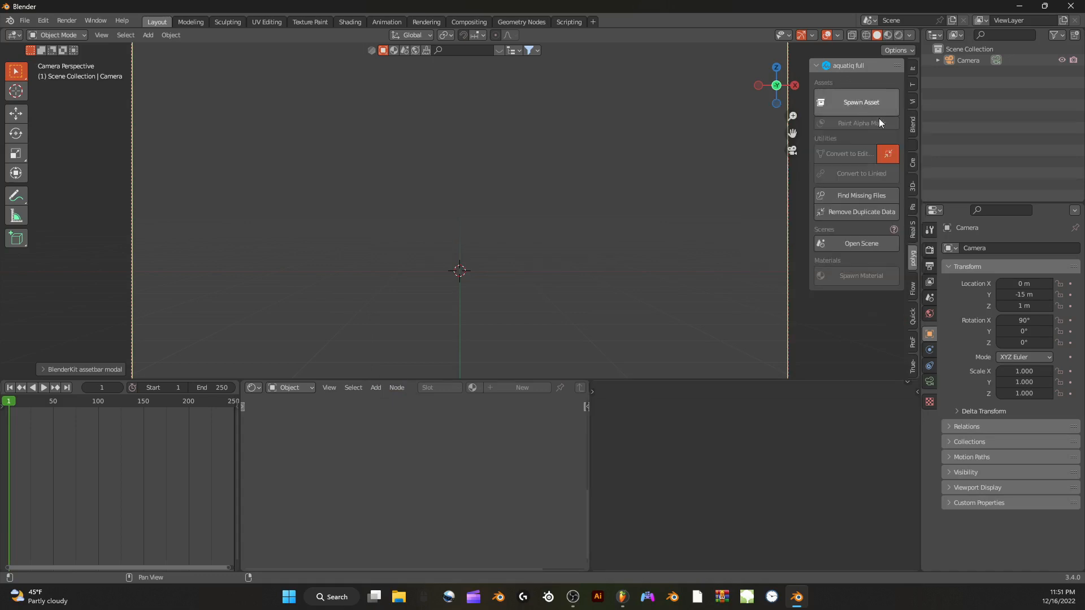
Look through the remaining add-ons to ProFlow and examine the presets in its welds category
click(910, 289)
click(911, 314)
click(910, 342)
click(911, 353)
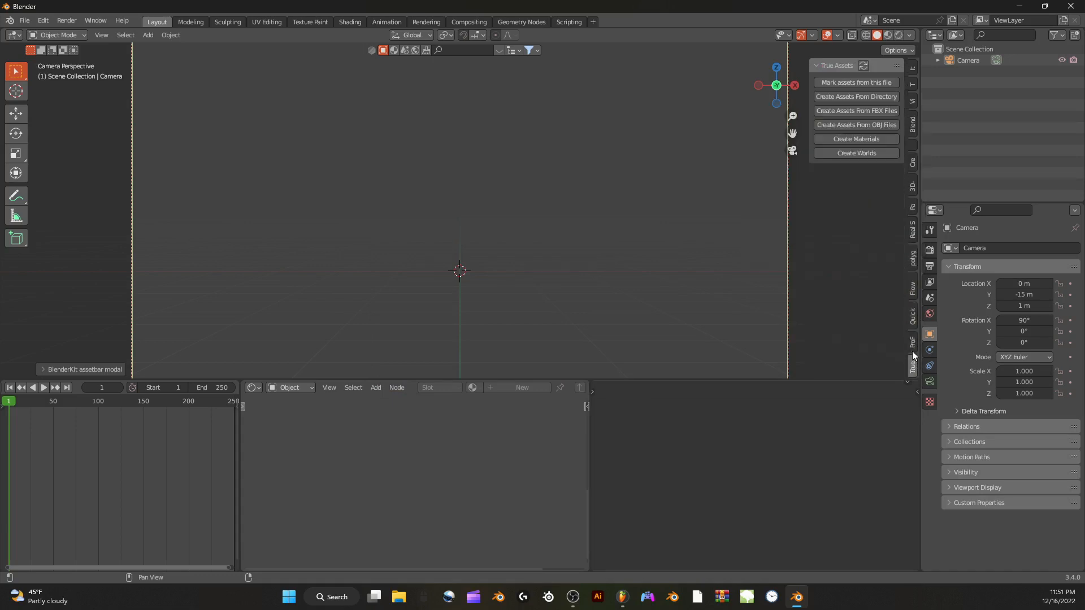
click(913, 347)
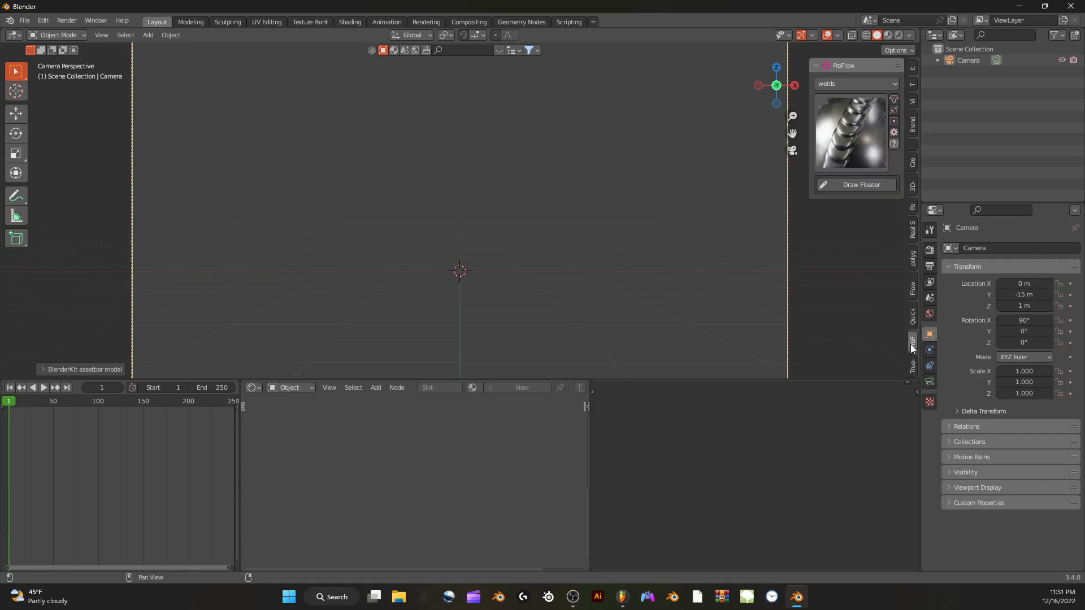
click(853, 83)
click(854, 97)
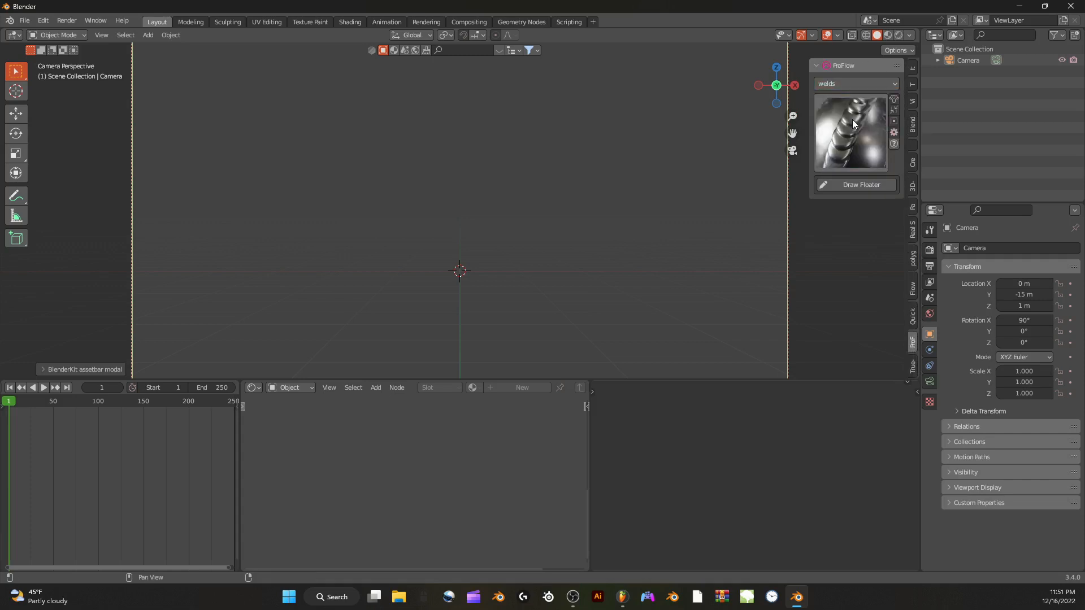
click(851, 120)
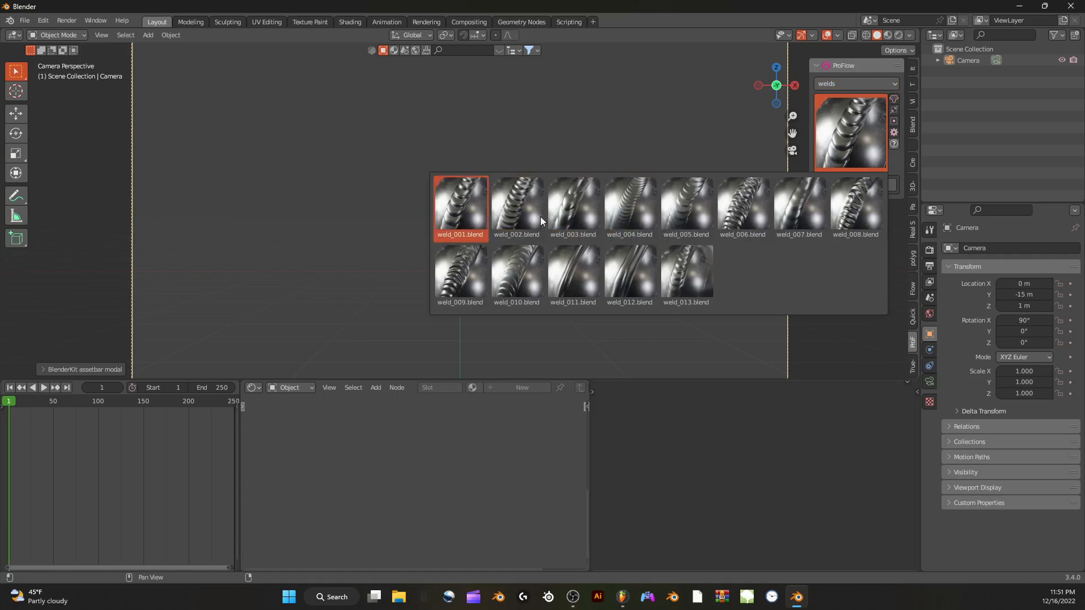
Set the ProFlow category to customs and examine its bolt, rivet, screw and detail presets
click(858, 81)
click(834, 108)
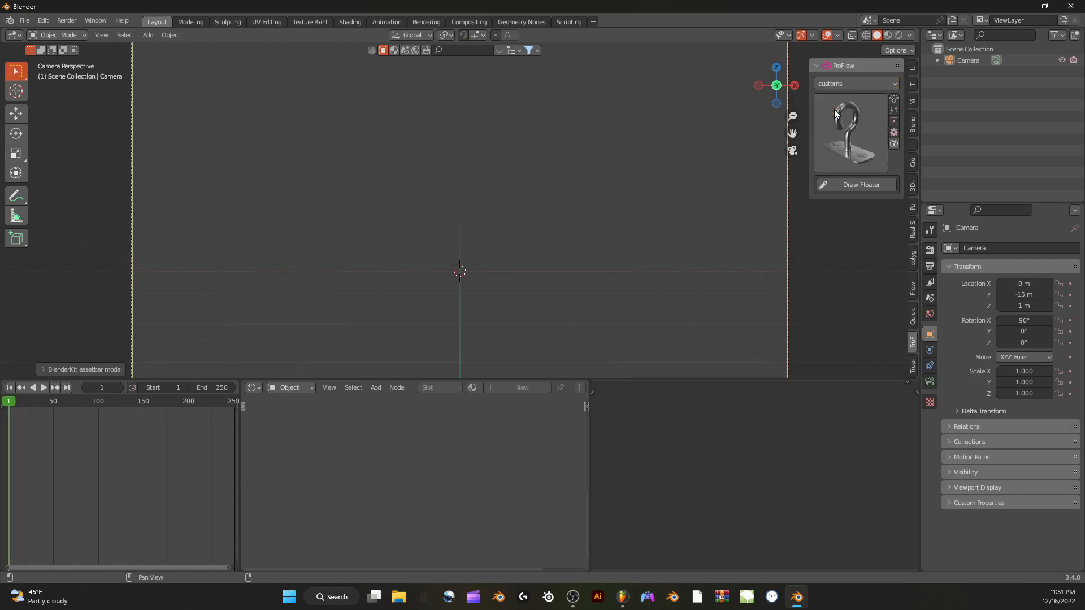
click(825, 118)
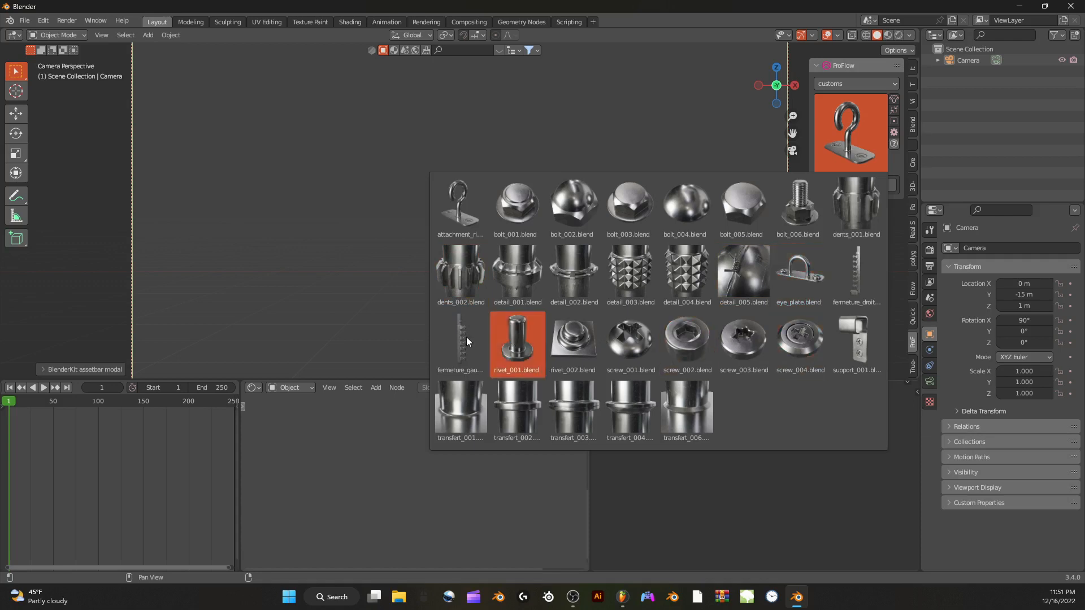
Set the ProFlow category to profiles and examine its preset shape
click(864, 85)
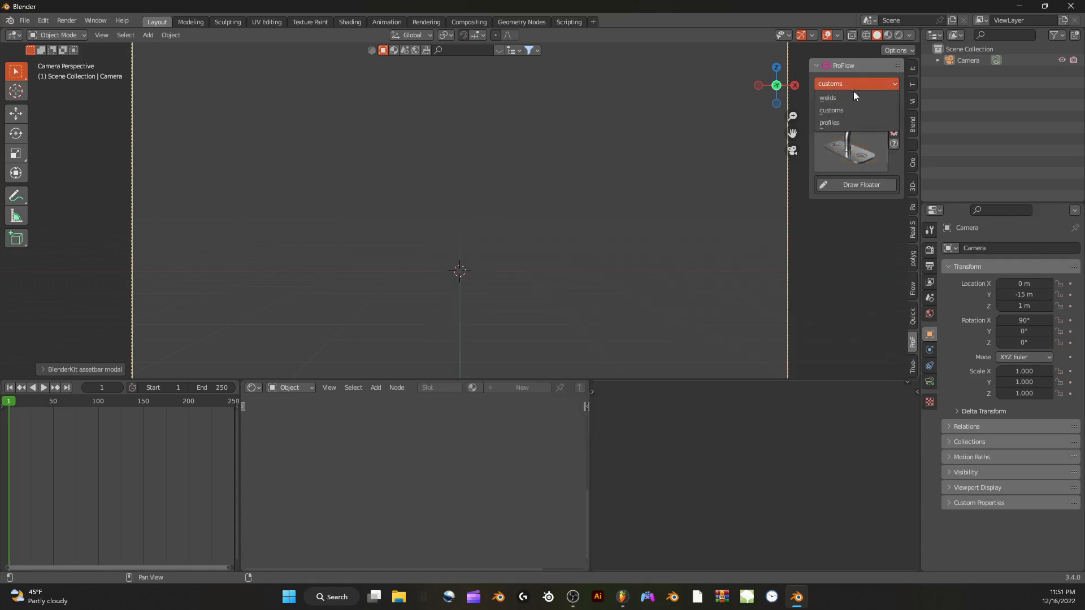
click(839, 118)
click(845, 127)
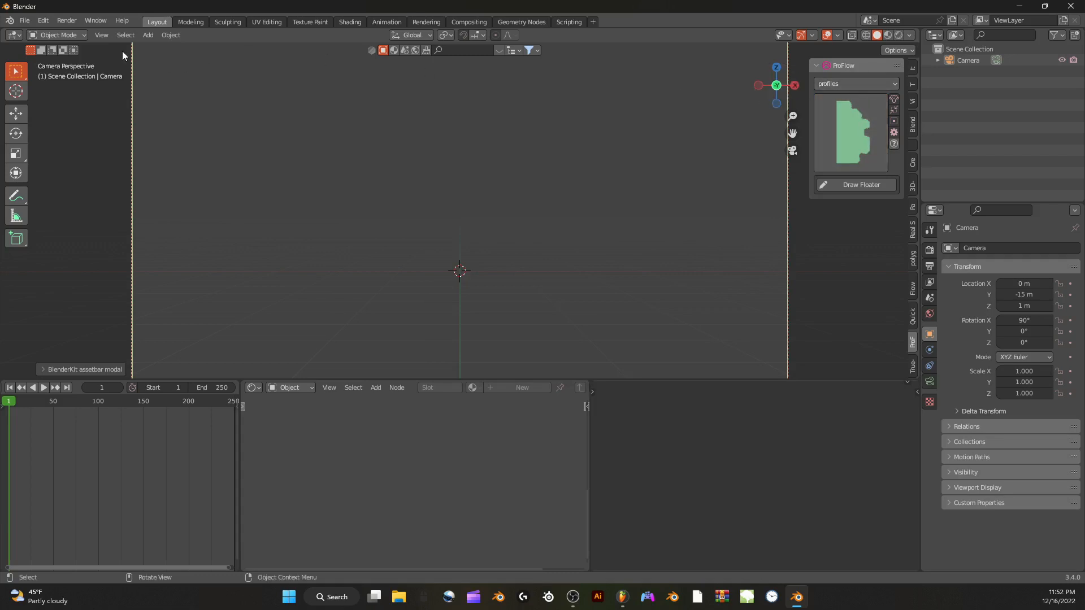
Close the current Blender session without saving the scene
click(25, 20)
click(1071, 6)
click(564, 315)
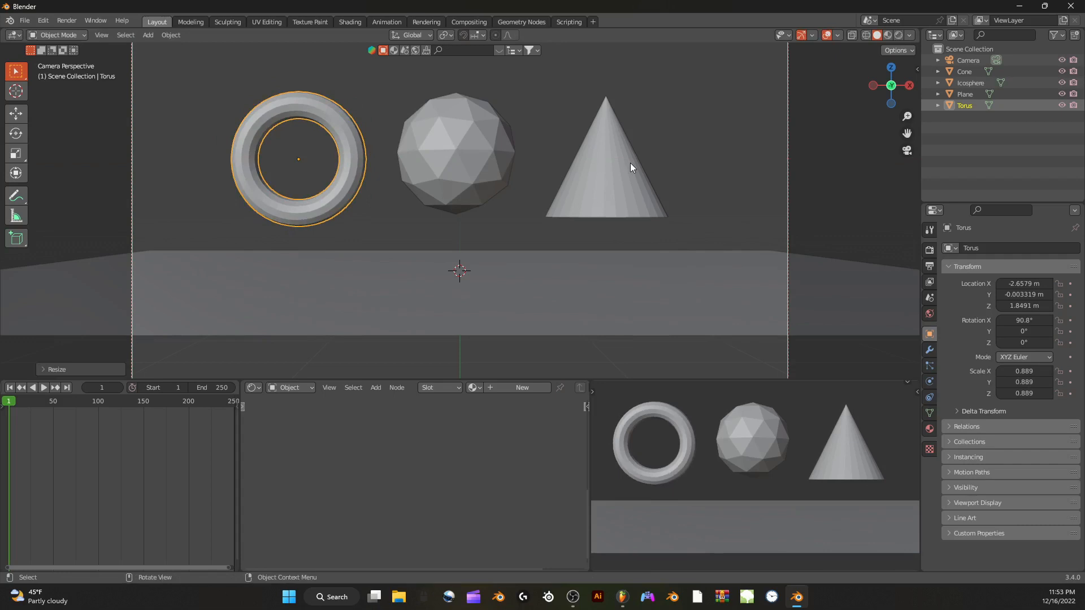
Undo the last change, scale the torus to about 0.78 and move it closer to the icosphere
click(629, 163)
key(ctrl+z)
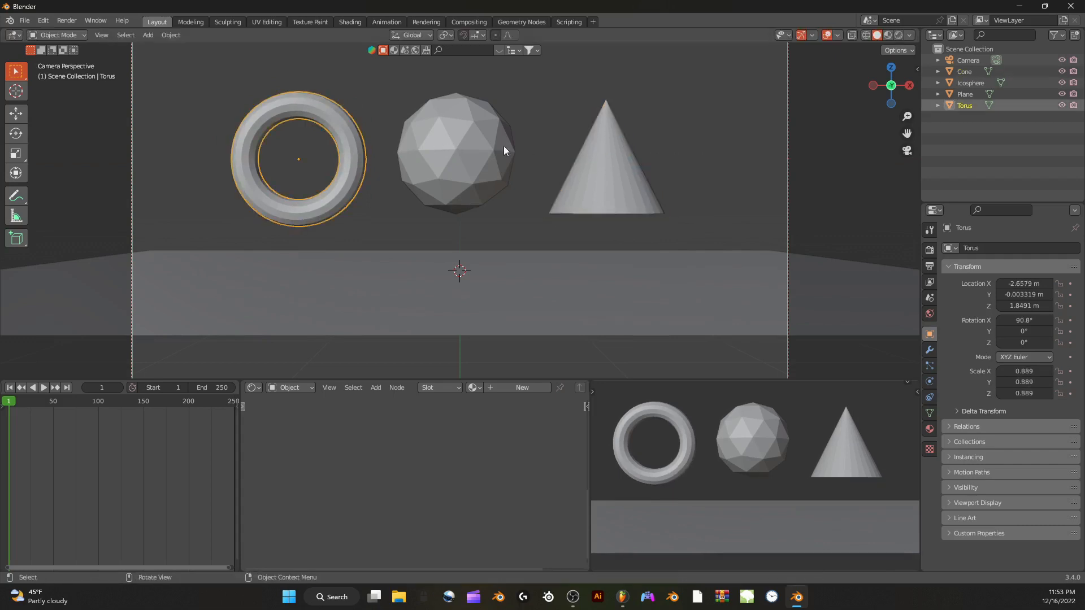
key(s)
click(545, 148)
key(g)
click(569, 141)
key(s)
click(585, 141)
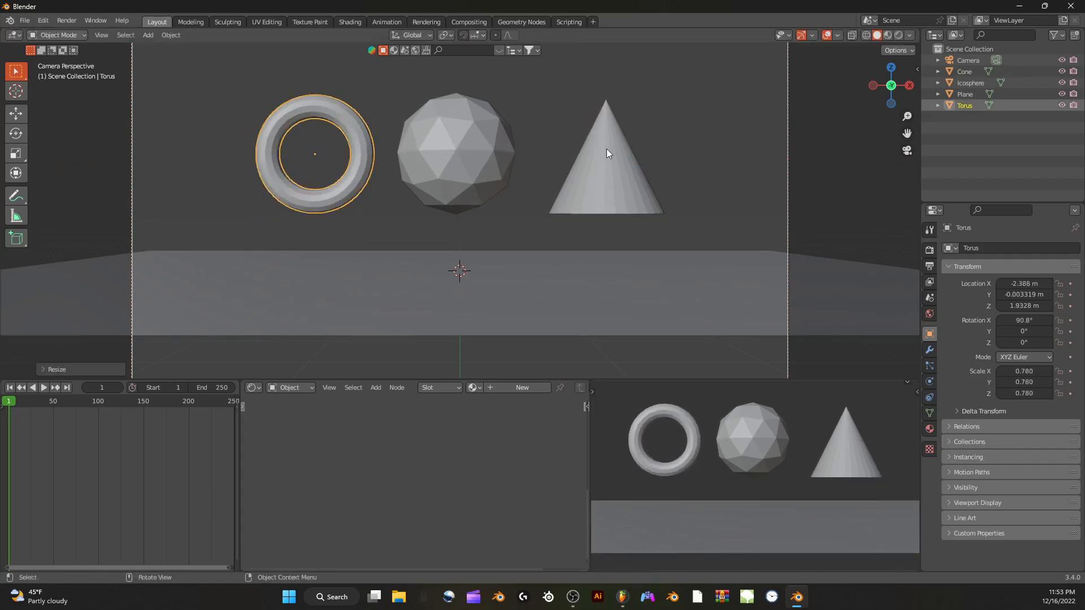
Scale the cone to about 0.84 and move it closer to the icosphere, at about X 2.1 m, Z 1.92 m
click(606, 153)
key(s)
click(608, 154)
key(g)
click(587, 148)
key(s)
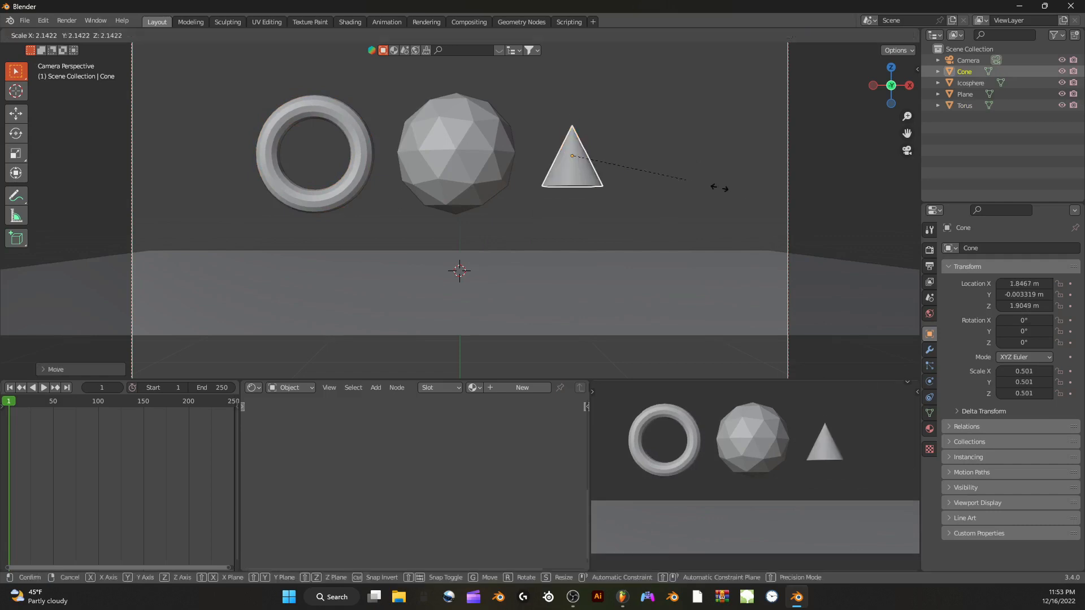
click(755, 197)
key(g)
click(758, 192)
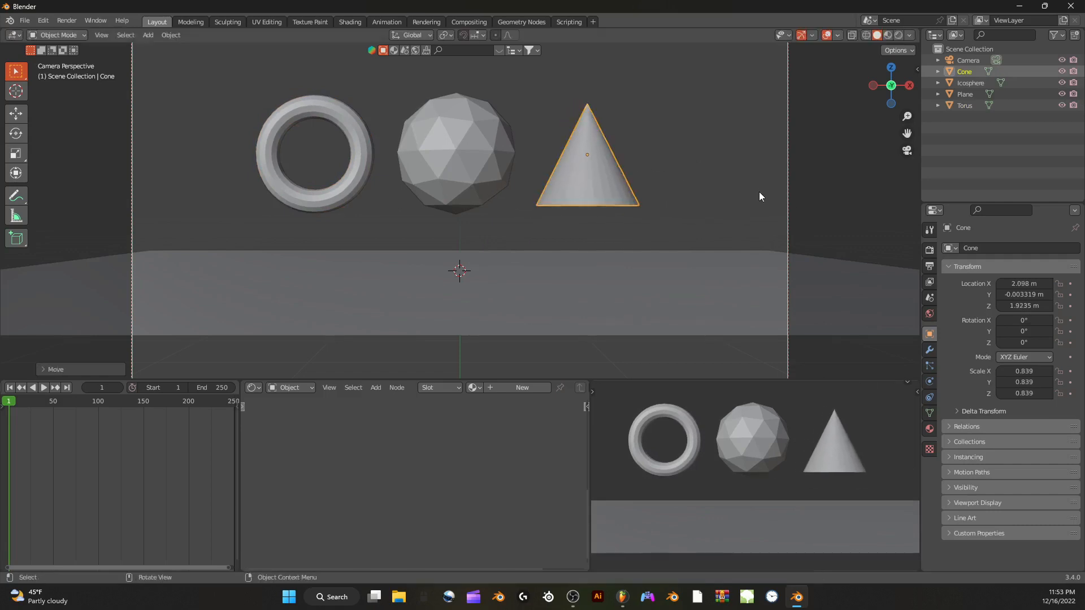
Scale the cone to about 0.79 and shift it to about X 2.15 m, Z 1.94 m
key(s)
click(576, 192)
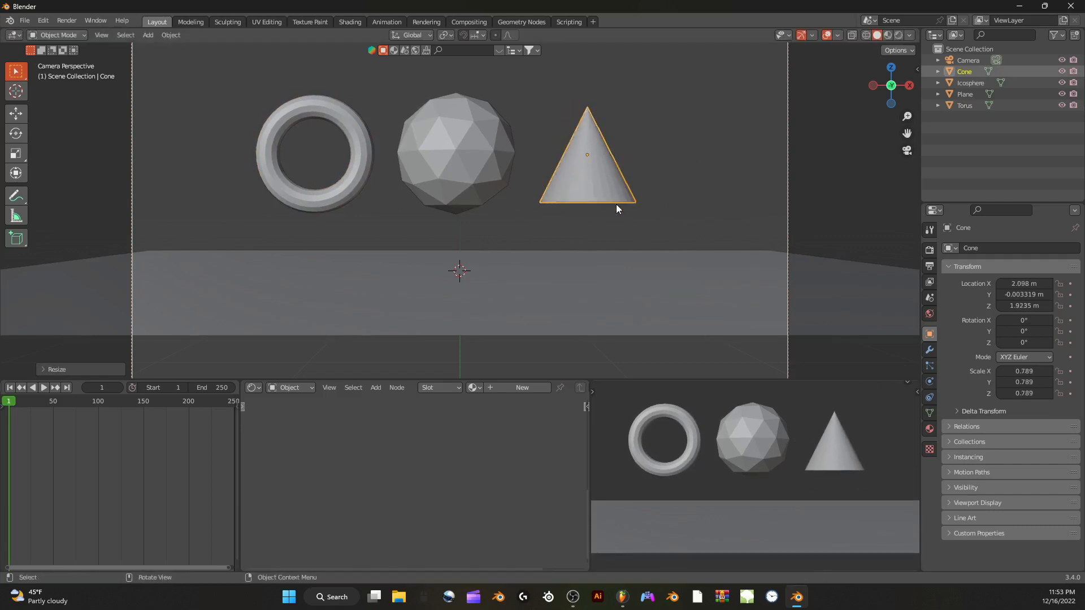
key(g)
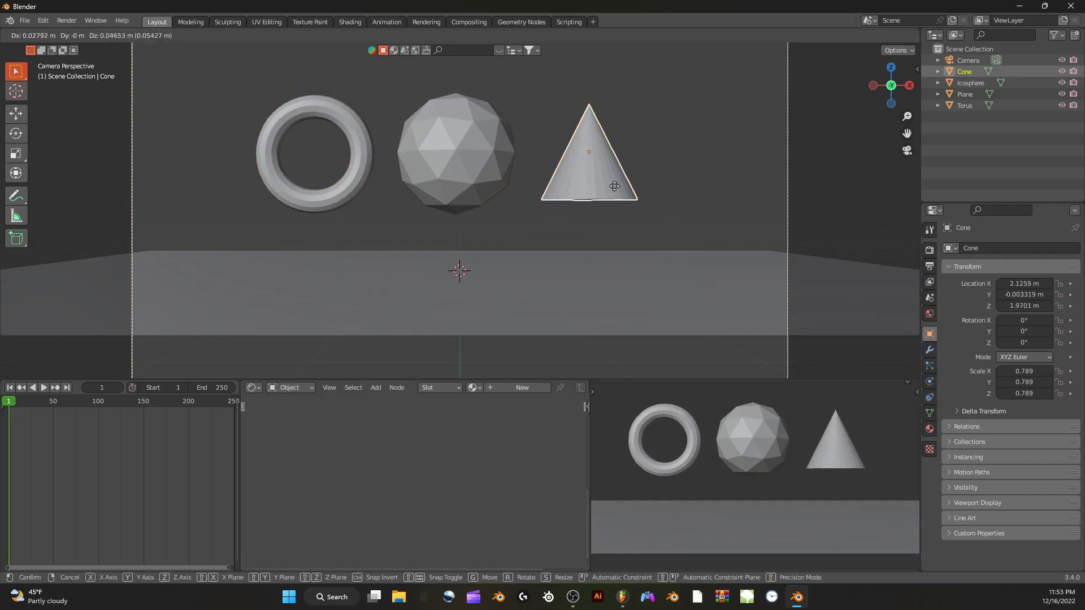
click(627, 199)
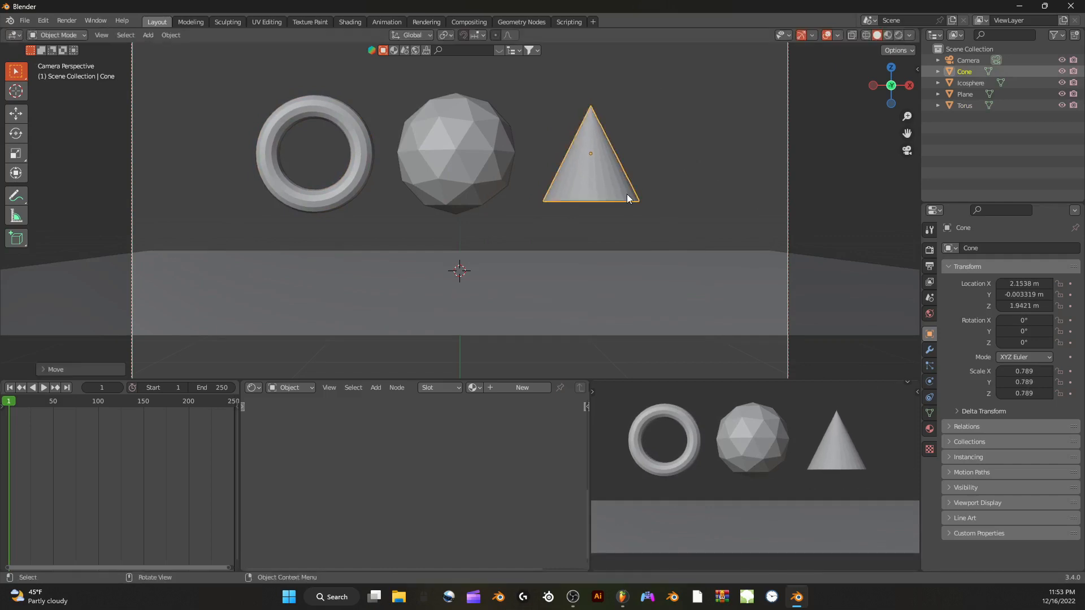
Enlarge the ground plane to a scale of about 11.23
click(558, 263)
click(291, 172)
click(509, 178)
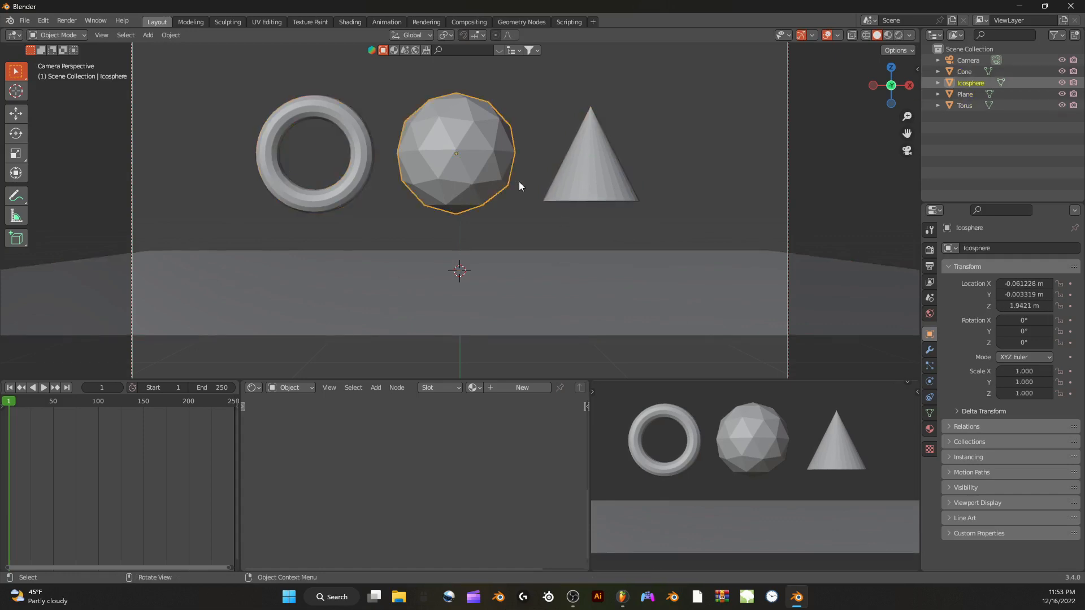
click(588, 170)
click(487, 260)
key(s)
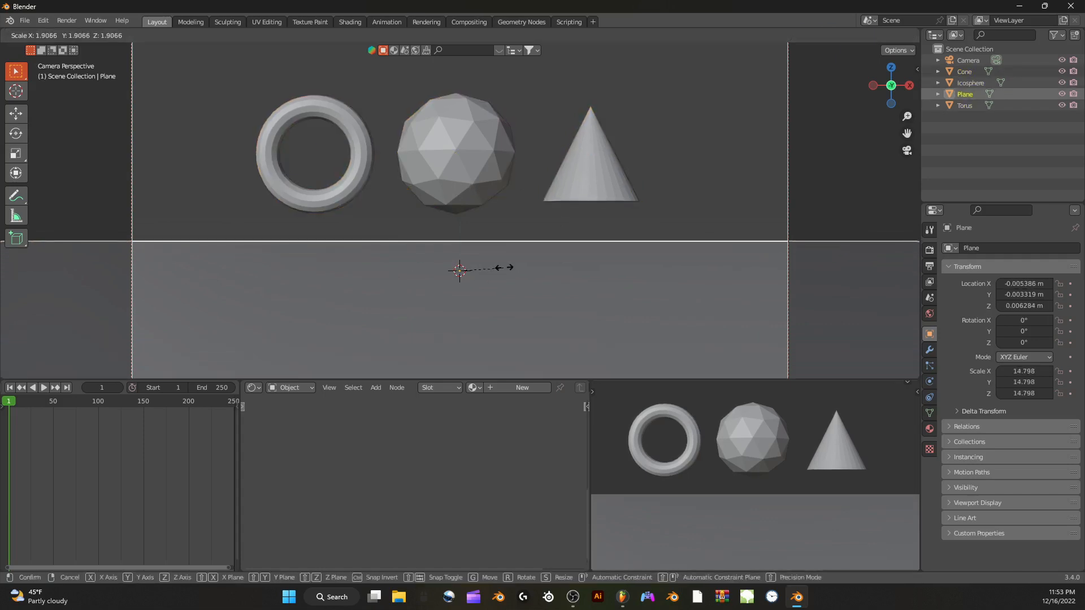
click(501, 260)
scroll(531, 246, down, 3)
scroll(595, 247, down, 2)
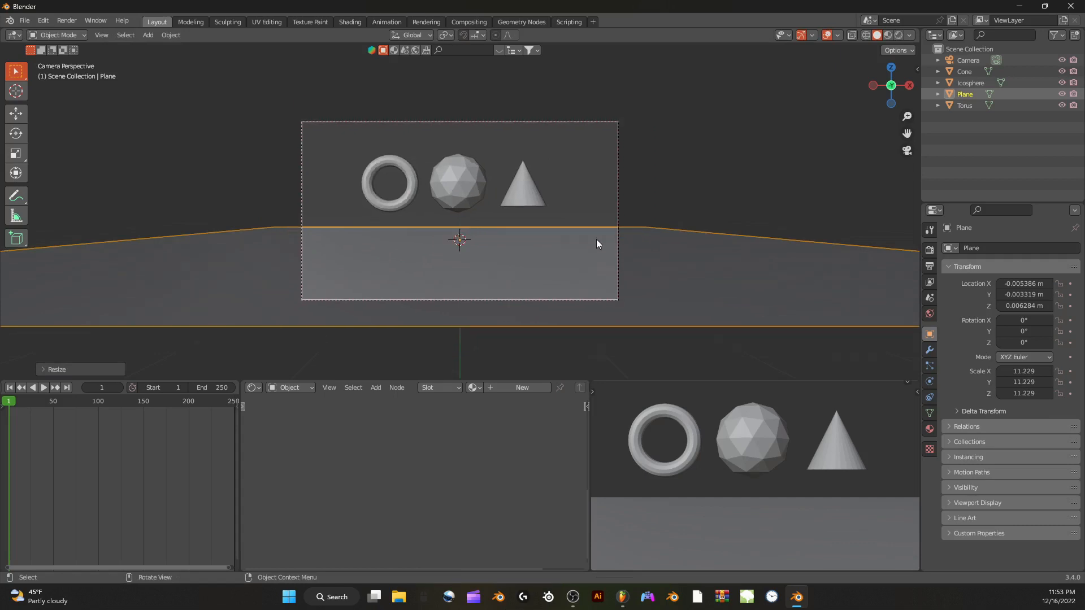
scroll(593, 240, up, 3)
Try a hair particle system on the torus and remove it again
click(390, 182)
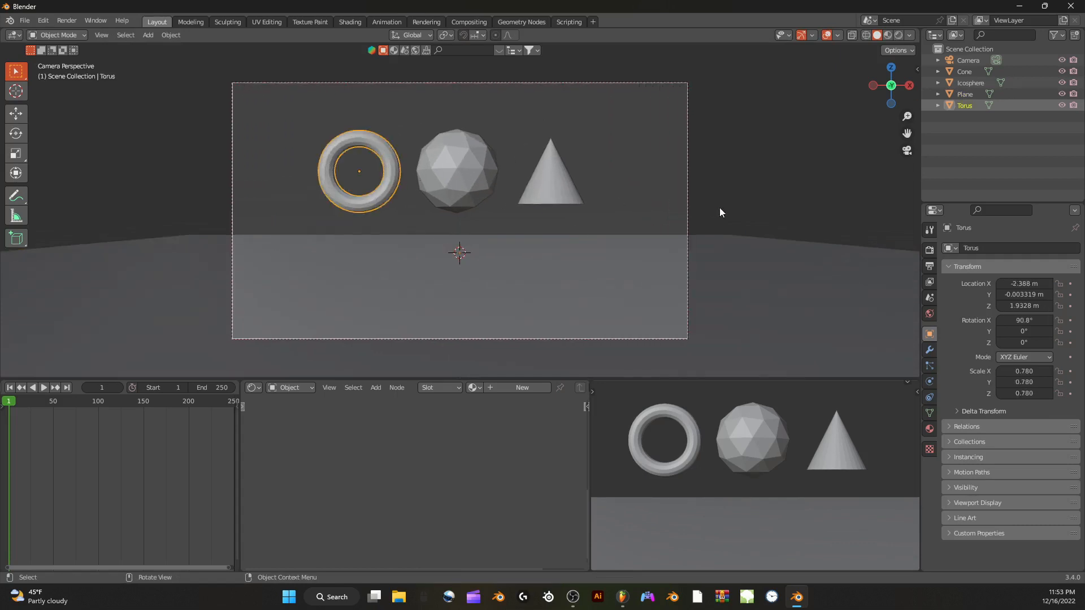
scroll(785, 254, up, 1)
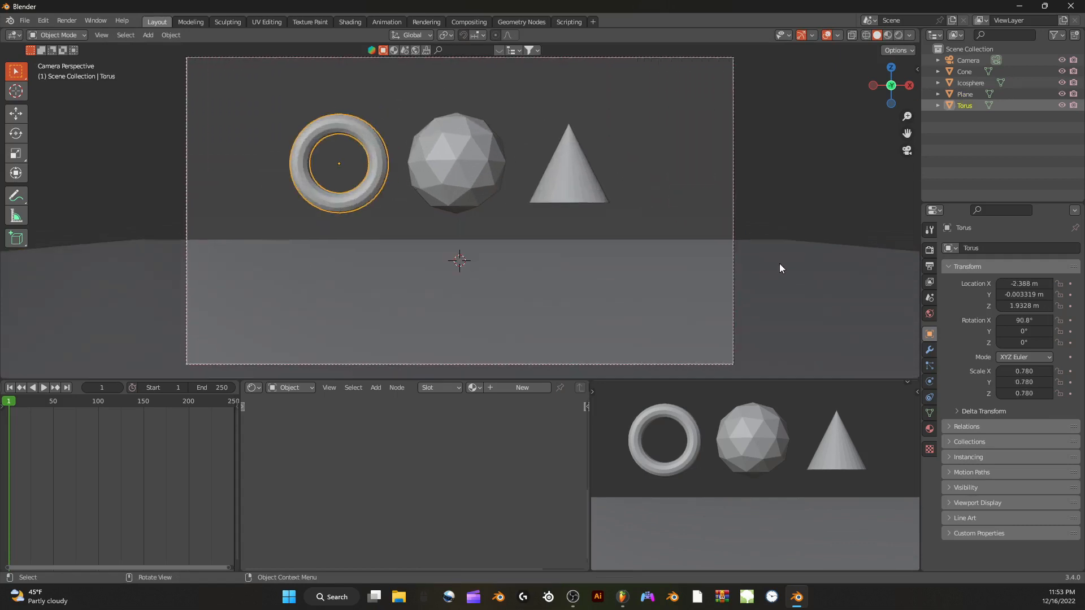
scroll(777, 264, up, 1)
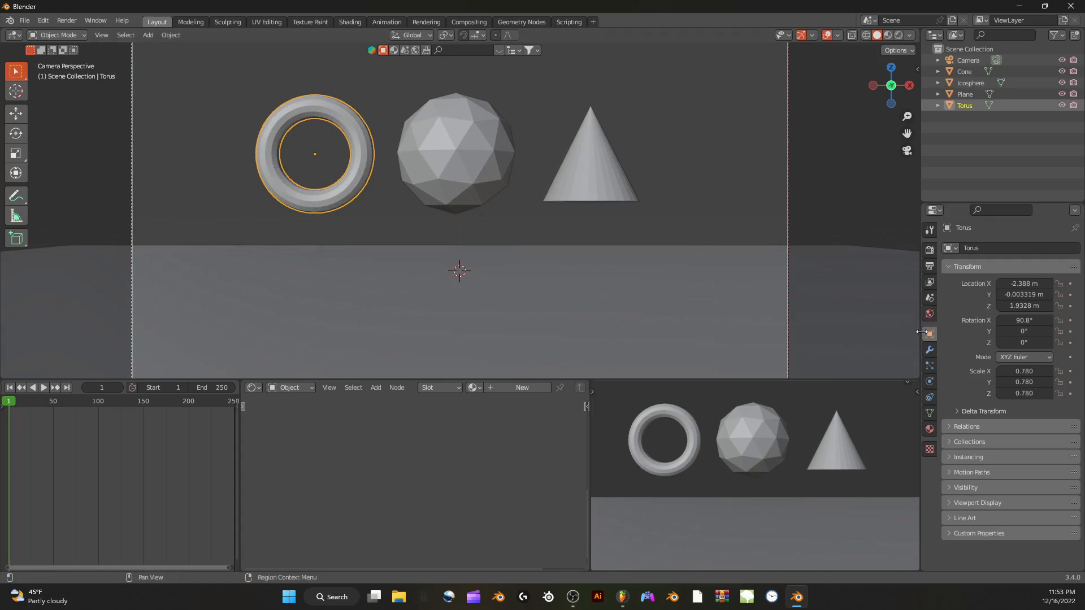
click(928, 367)
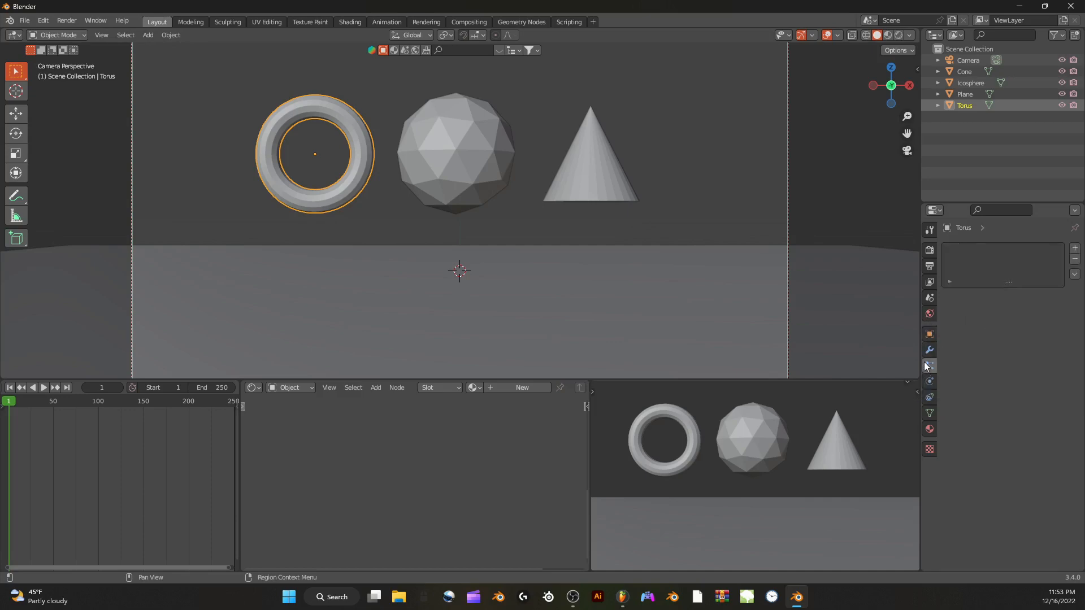
click(1074, 250)
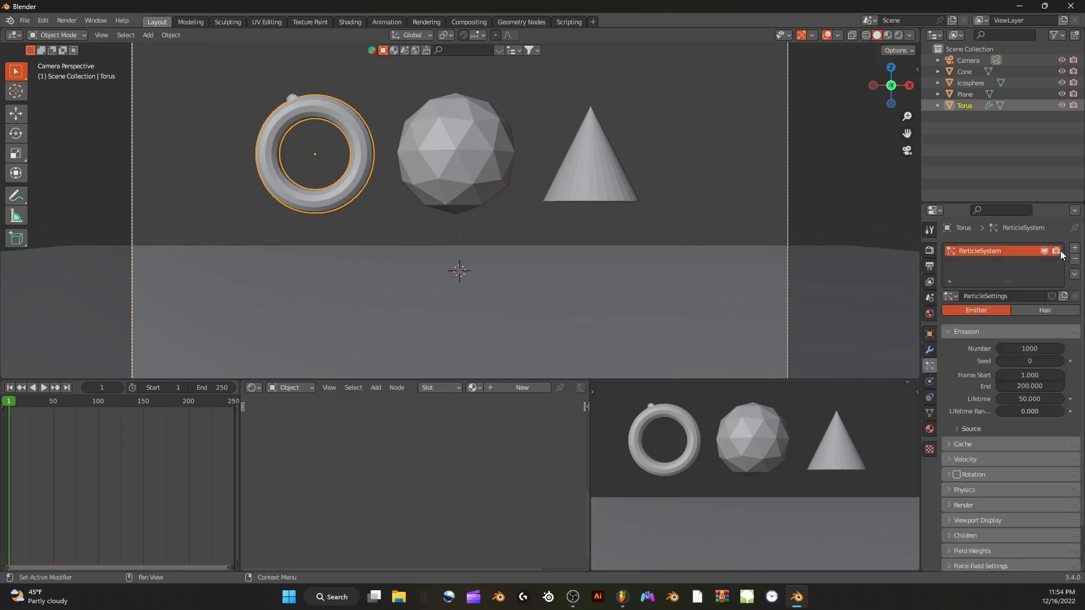
click(1027, 310)
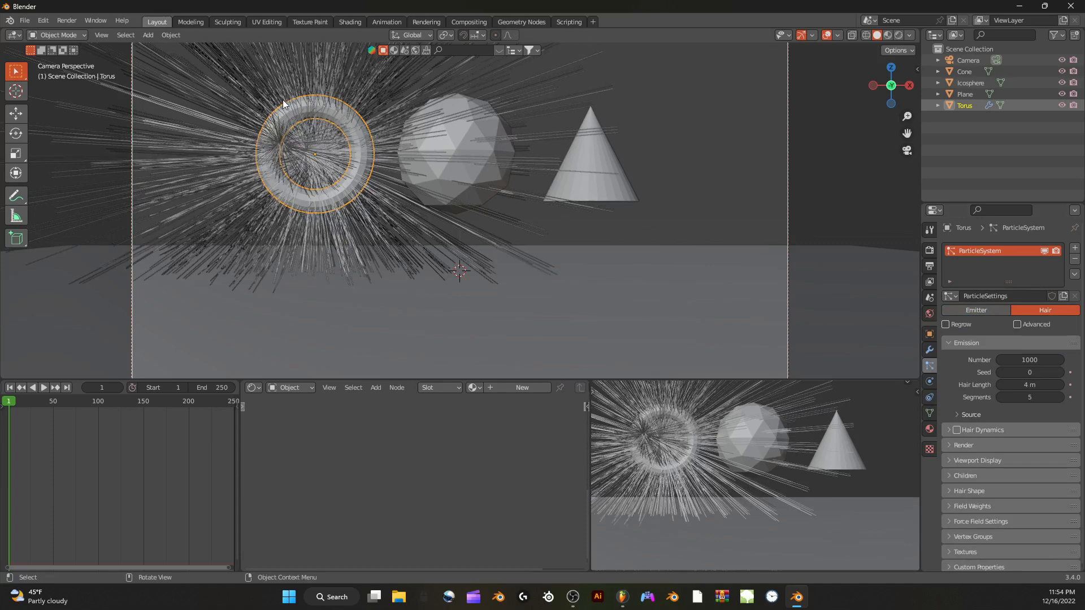
click(1075, 259)
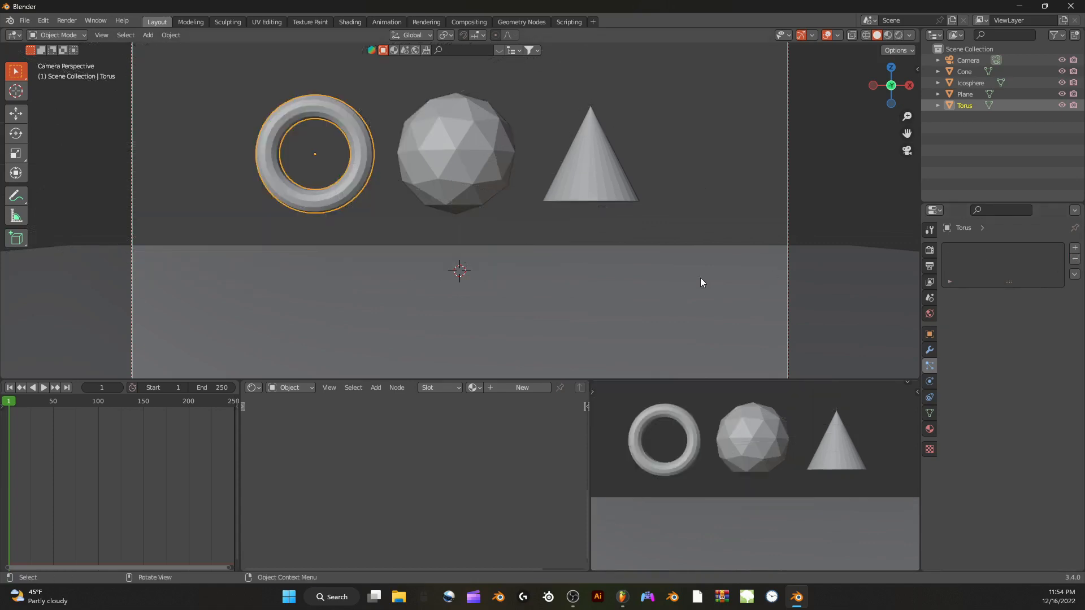
Add a hair particle system to the ground plane and set its hair length to 0.54 m
click(692, 283)
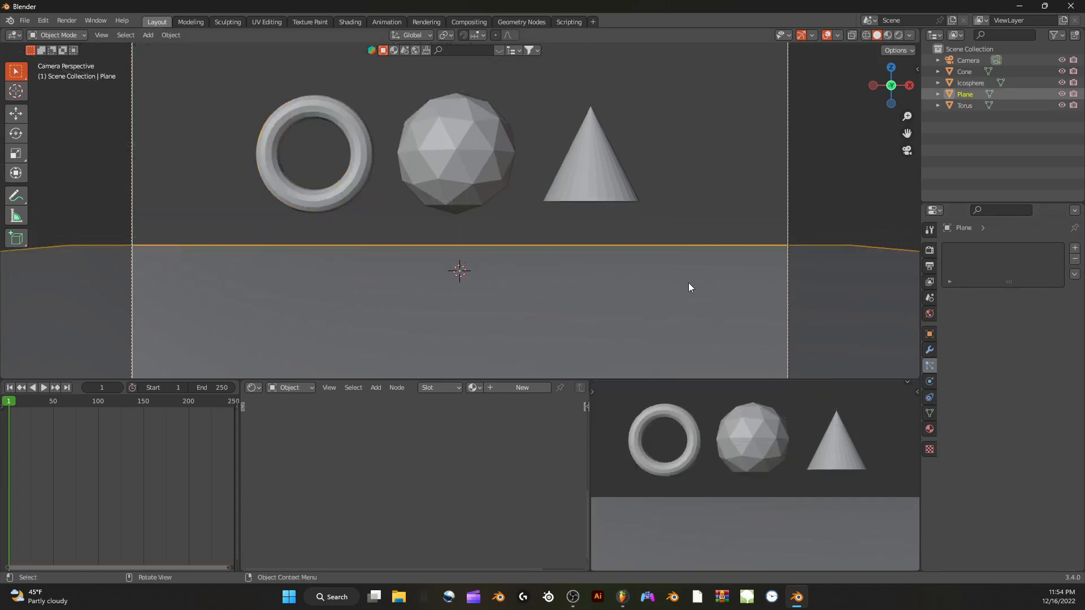
click(1074, 247)
click(1021, 311)
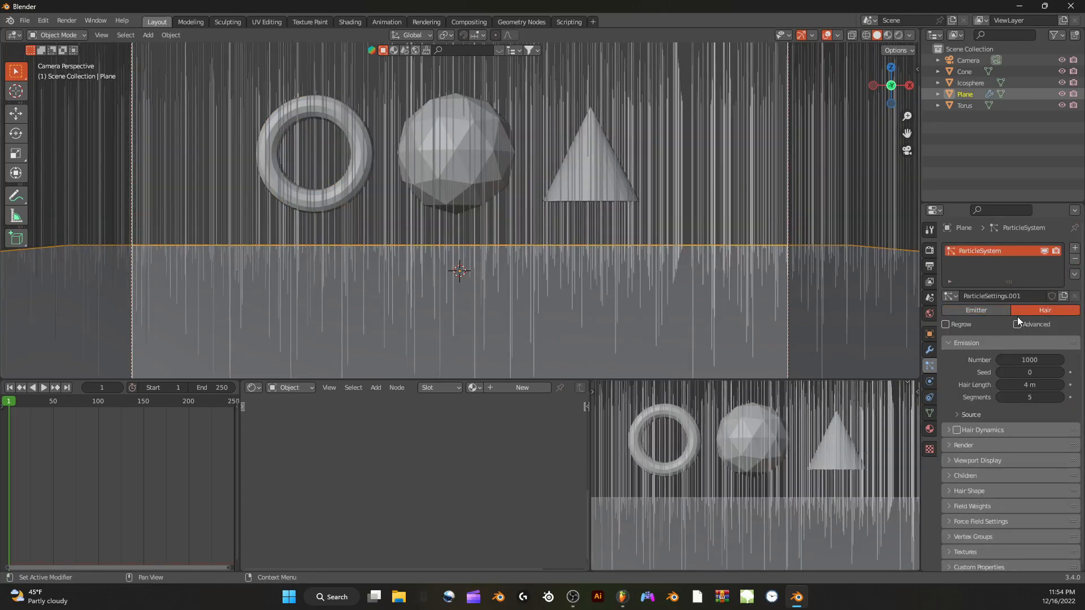
scroll(734, 215, down, 5)
scroll(733, 209, up, 4)
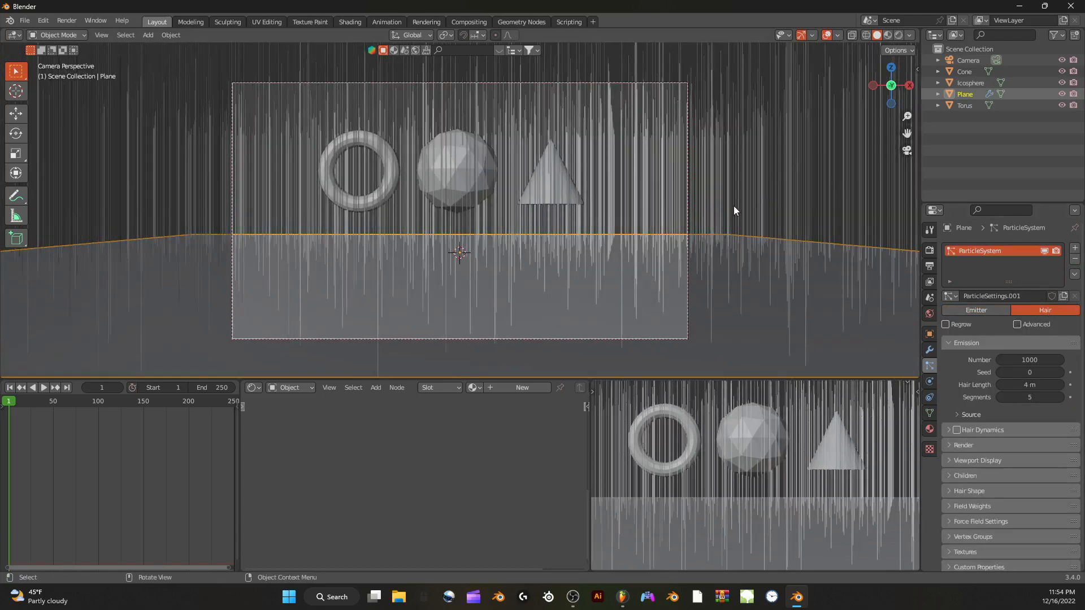
mouse_move(1029, 385)
mouse_down()
mouse_move(1003, 384)
mouse_move(1033, 384)
mouse_up()
scroll(771, 299, up, 3)
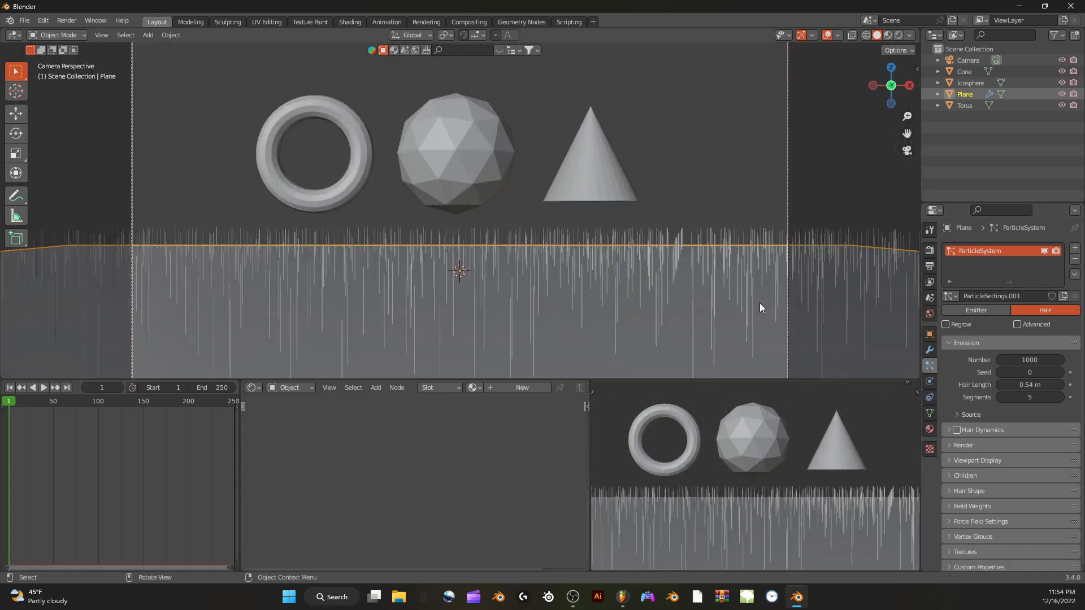
Render the plane's hair particles as an object, using the Icosphere as the instance object
scroll(984, 396, down, 1)
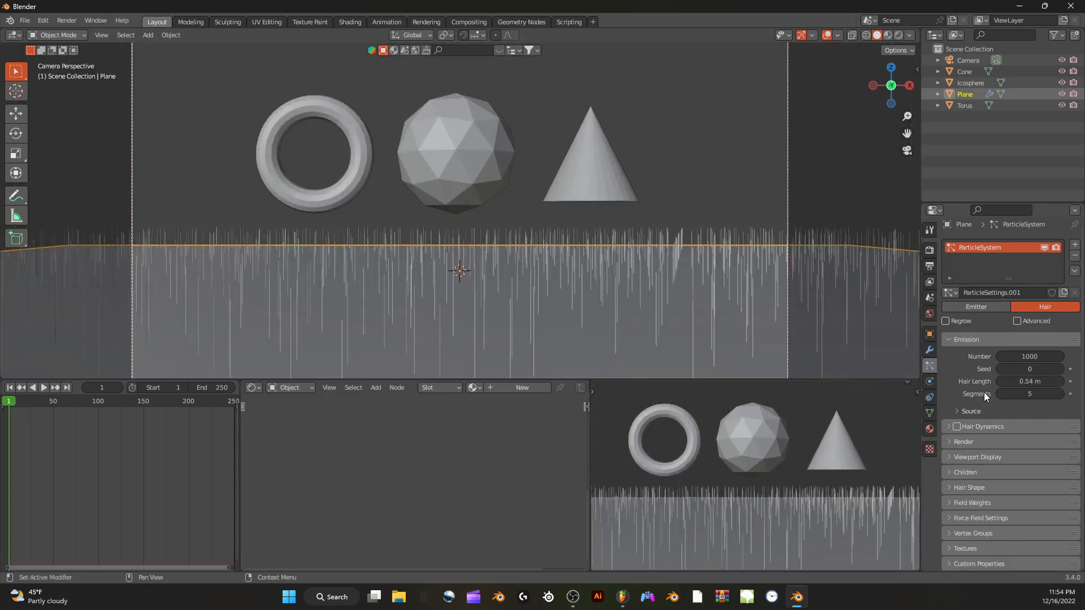
click(949, 441)
click(1027, 460)
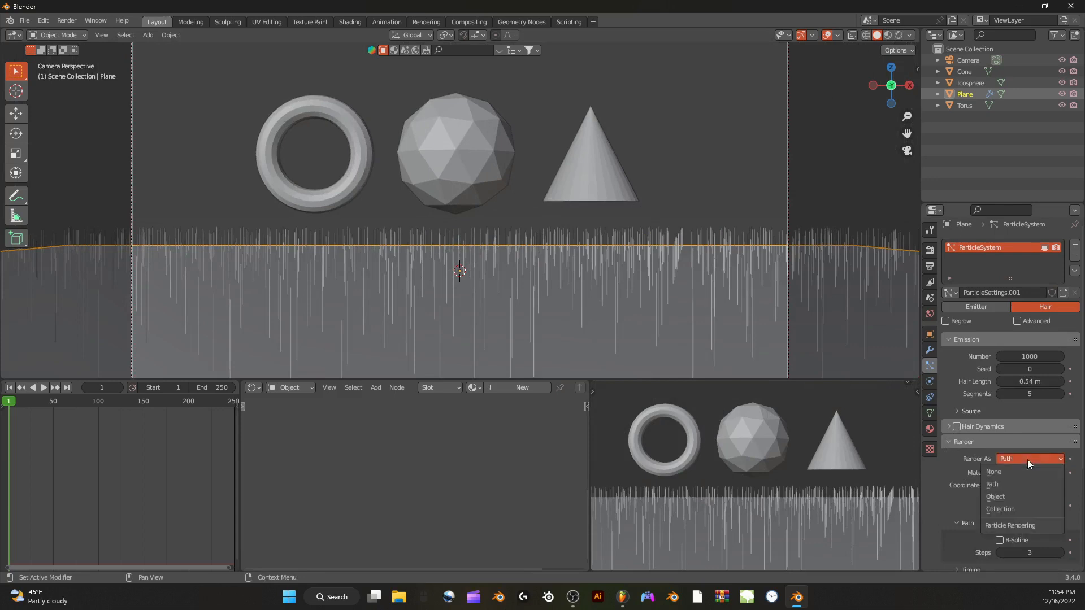
click(1005, 496)
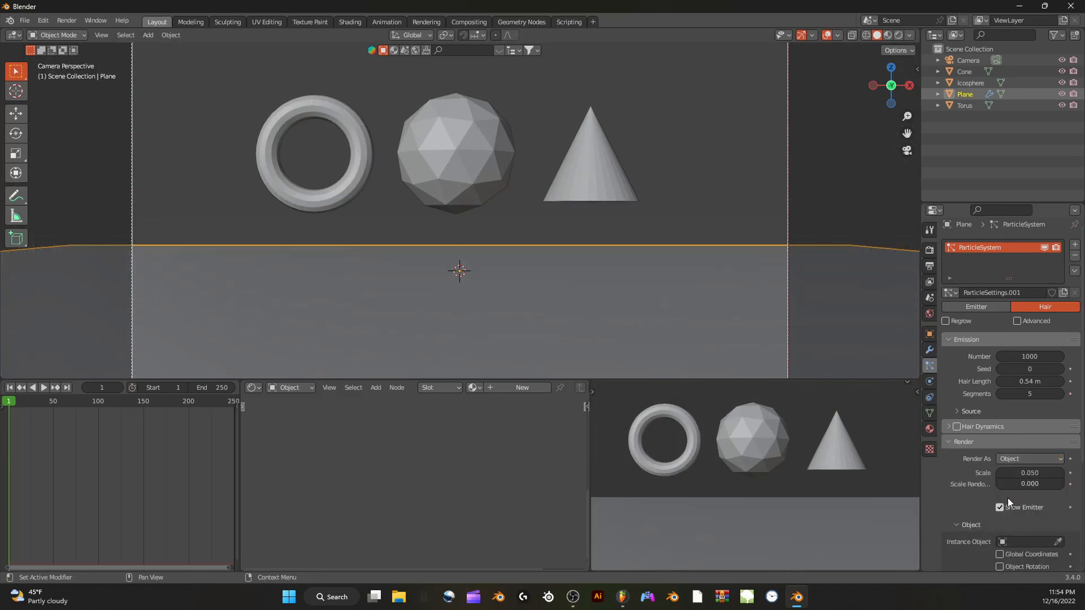
scroll(1007, 497, down, 3)
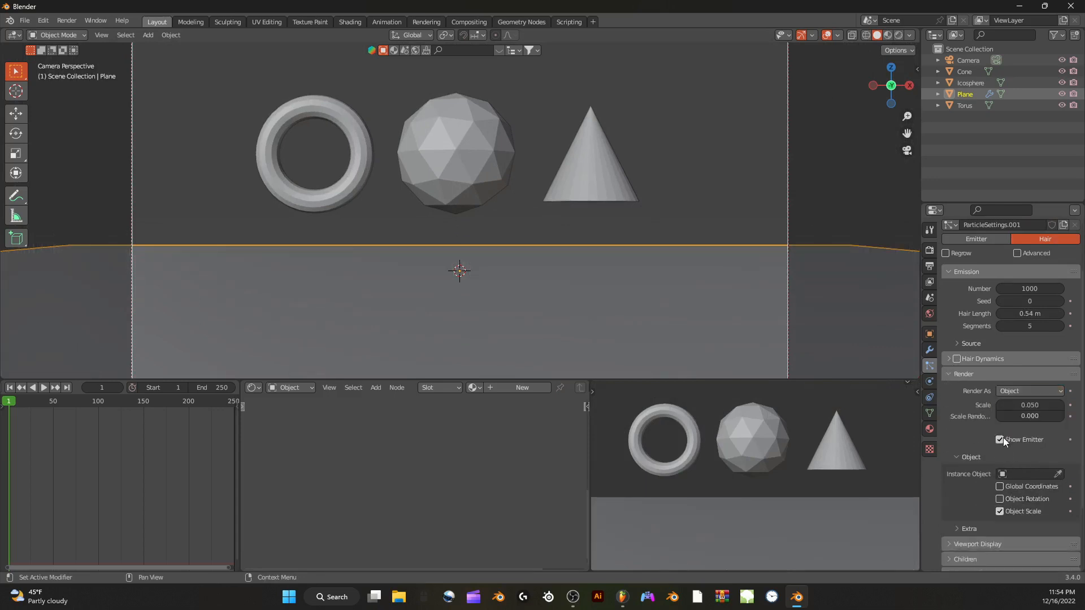
scroll(1002, 437, down, 2)
click(1027, 429)
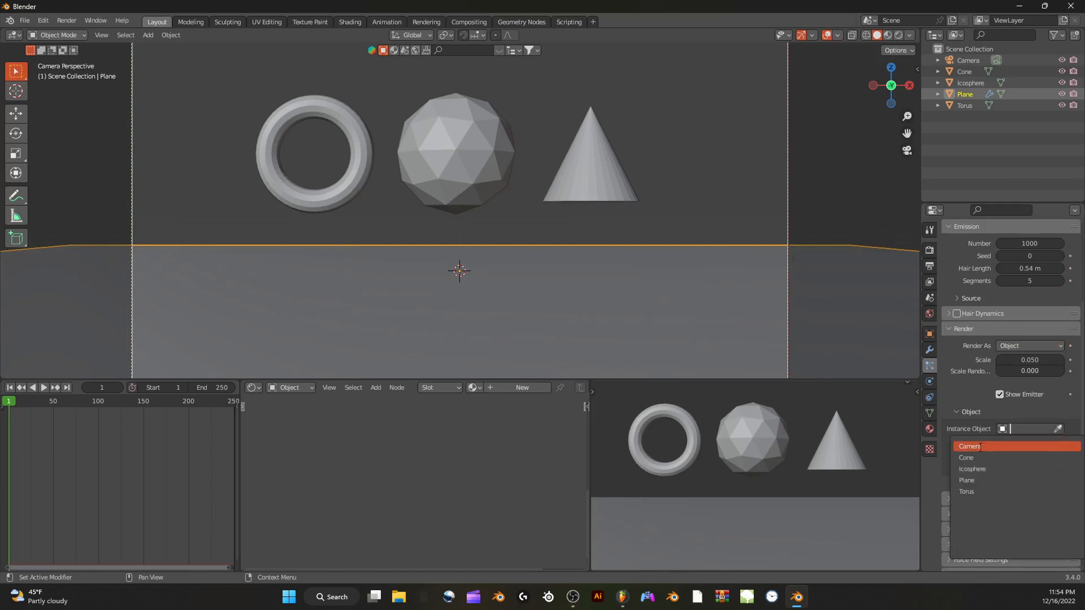
click(992, 467)
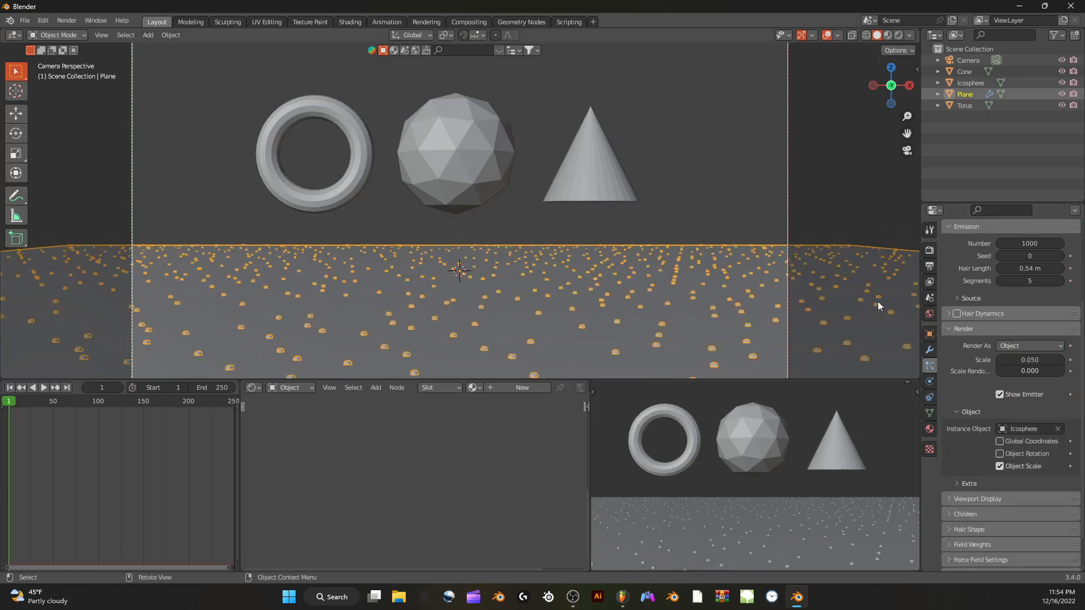
Enable the advanced options of the ground plane's hair particle system
scroll(1022, 423, up, 2)
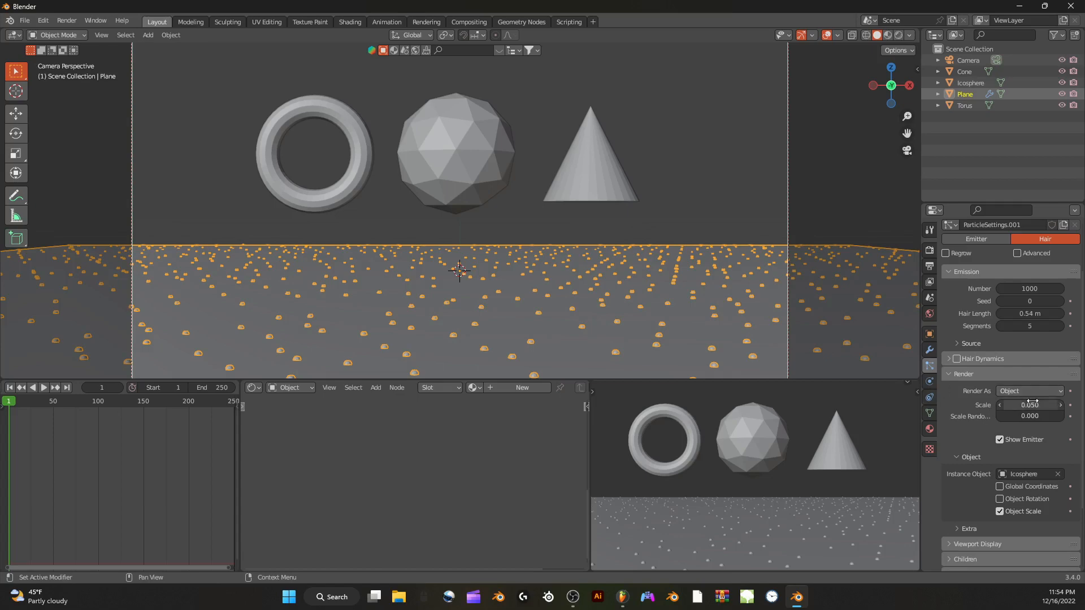
scroll(649, 314, up, 2)
scroll(639, 299, down, 4)
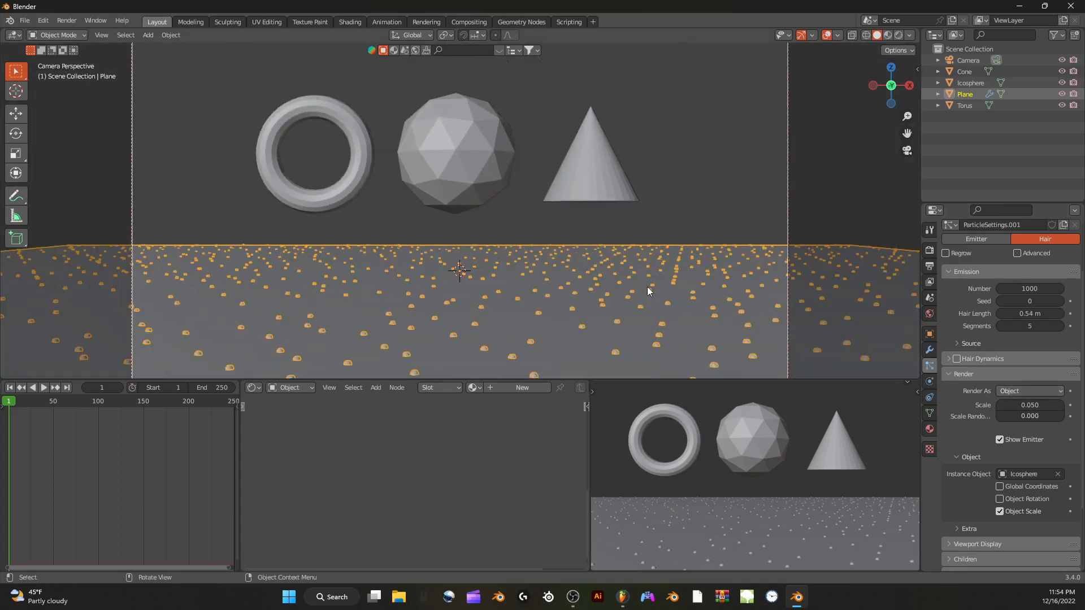
click(1018, 253)
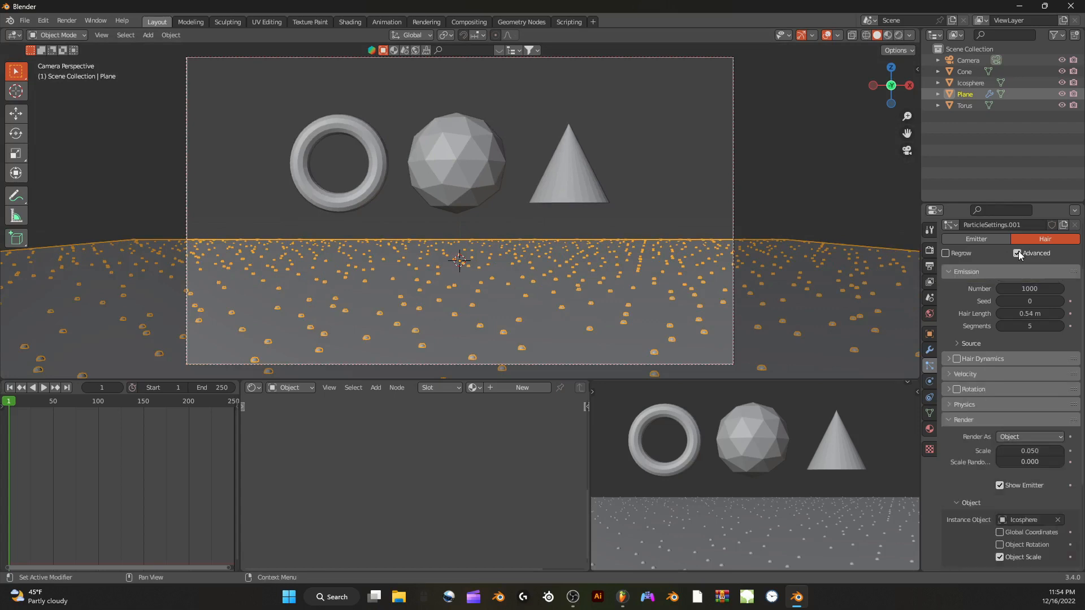
Try the Rotation options of the plane's hair particles and switch rotation off again
click(949, 388)
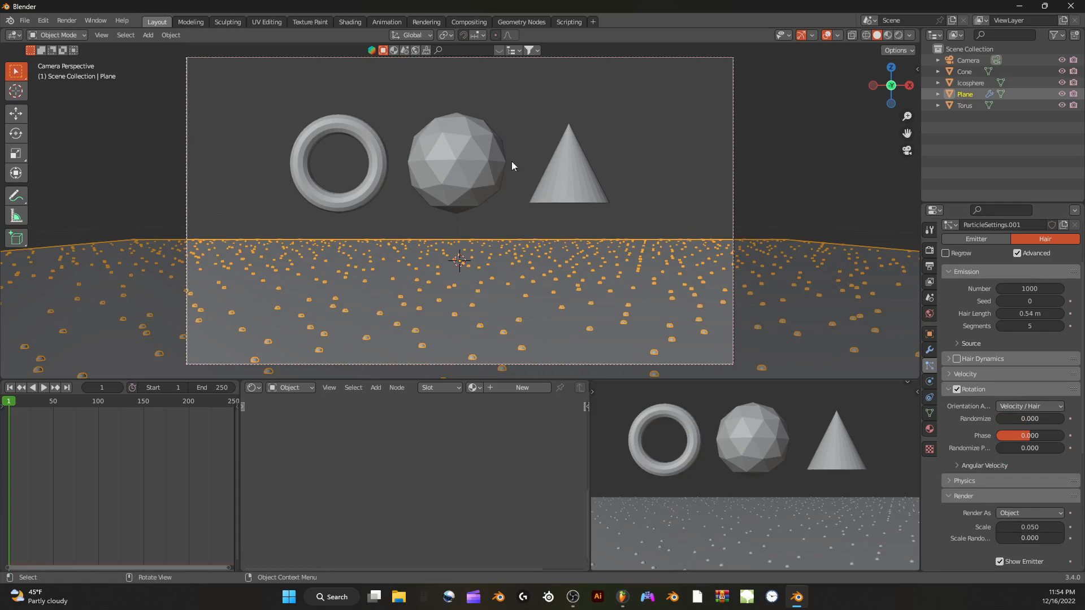
click(1038, 406)
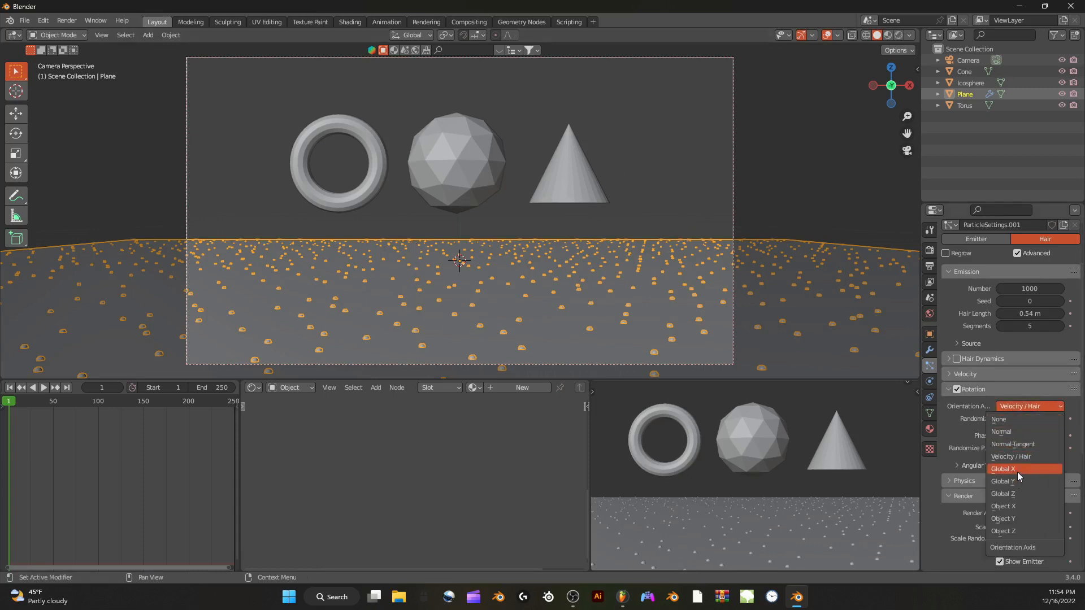
click(1029, 407)
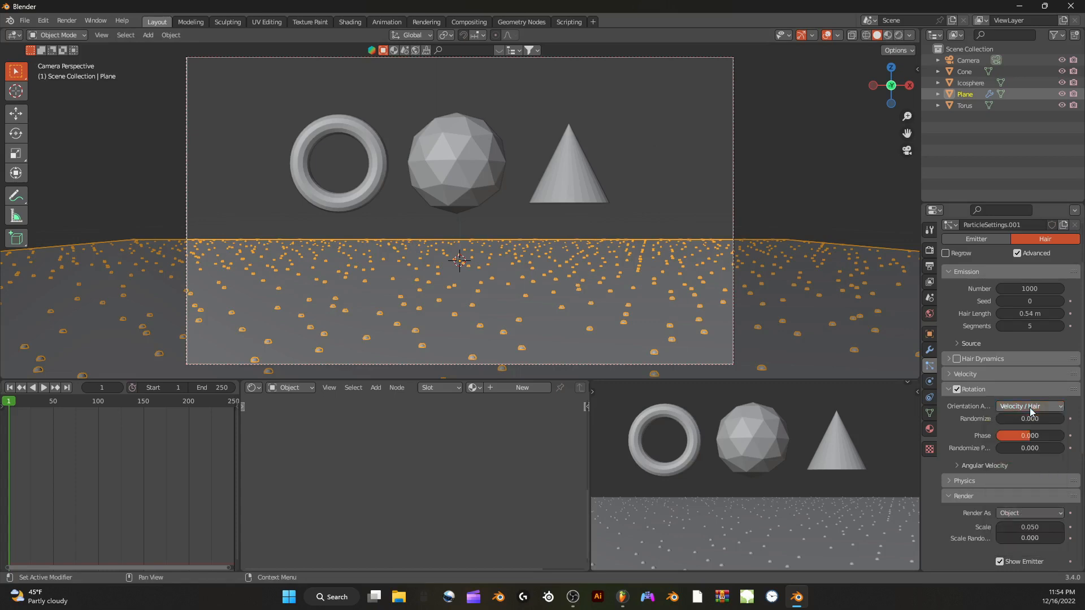
click(950, 389)
click(952, 389)
Set the scattered Icosphere instances' scale randomness to 1.000 and their scale to 0.240
scroll(1028, 450, down, 3)
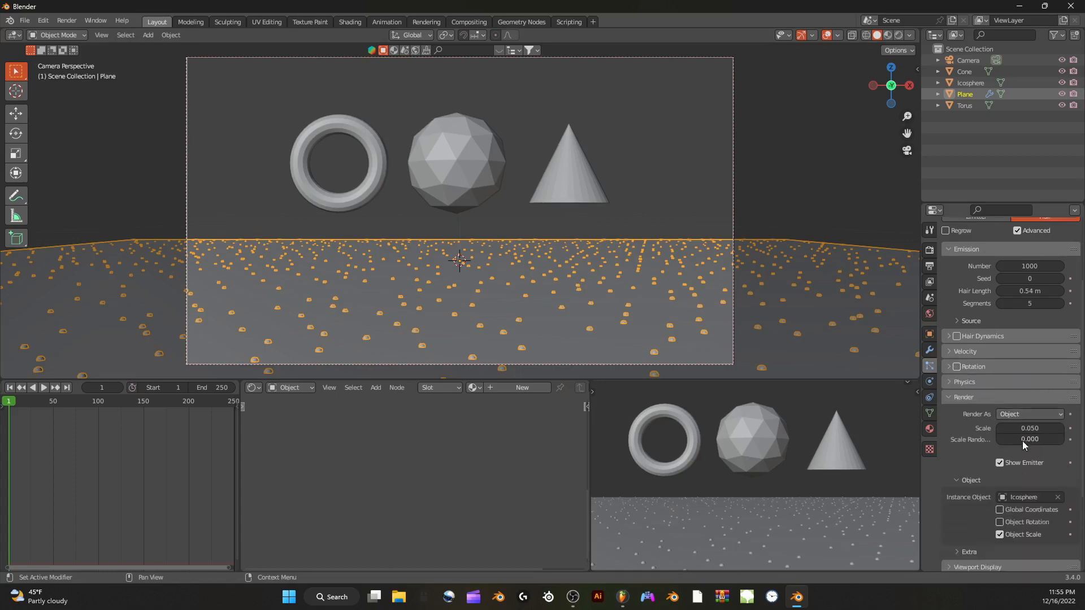
drag(1018, 391, 1073, 392)
scroll(354, 237, up, 1)
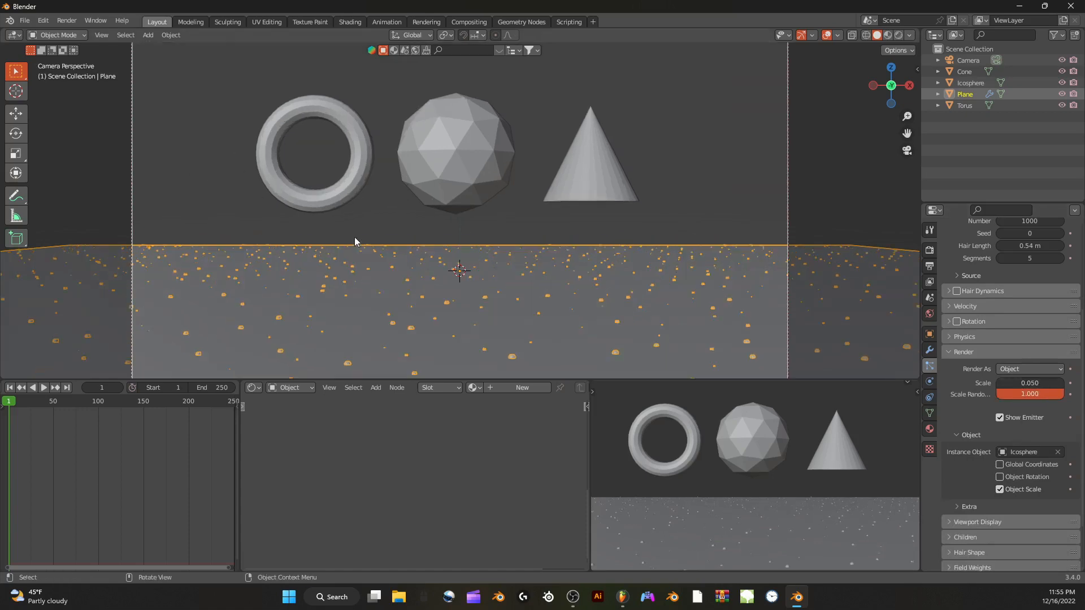
scroll(549, 316, up, 3)
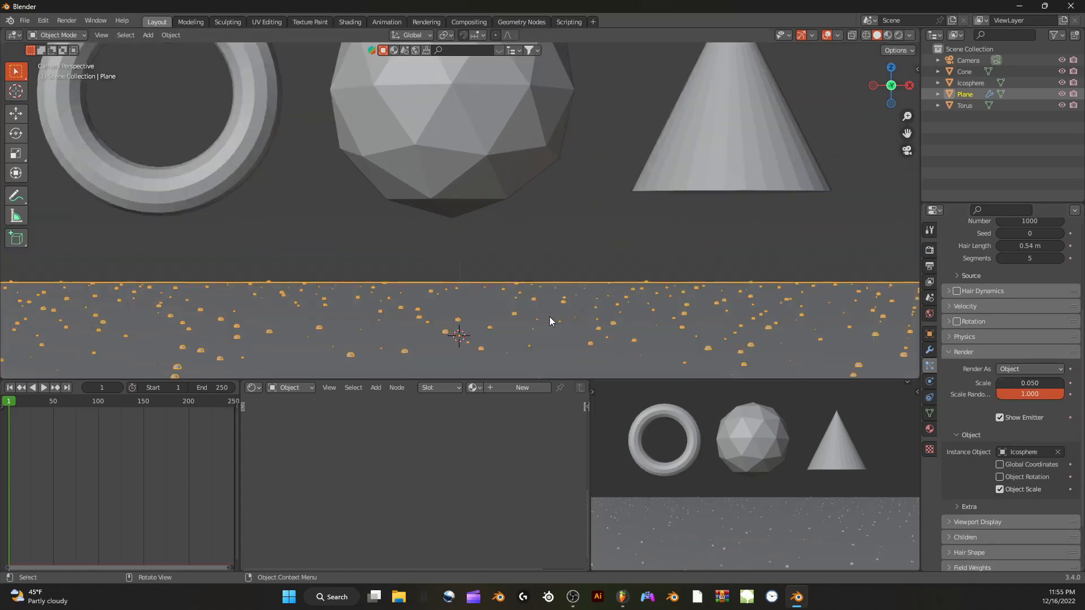
scroll(514, 299, down, 4)
scroll(575, 308, up, 1)
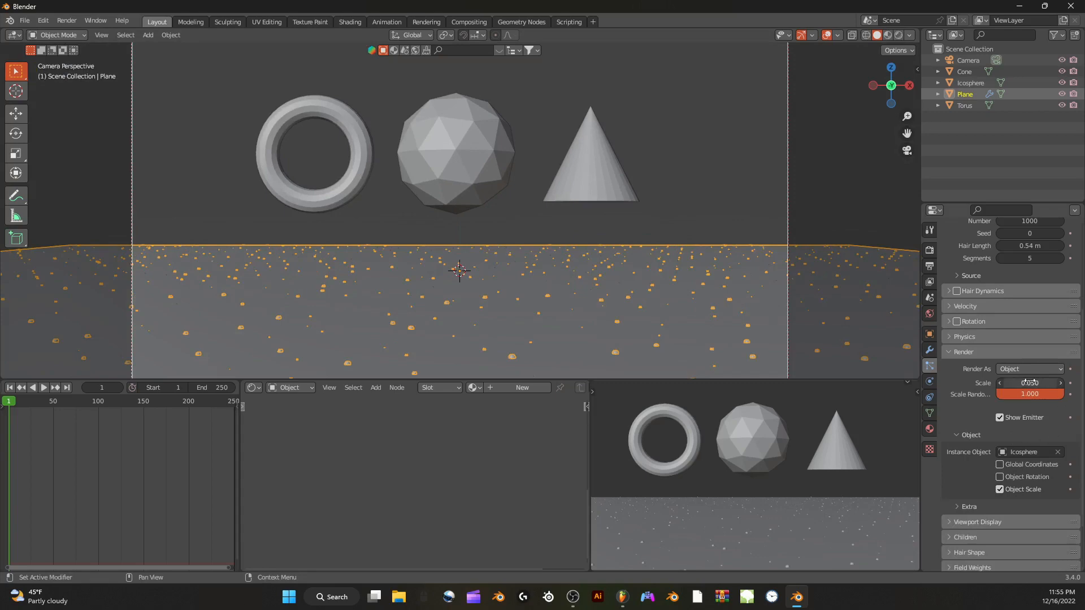
mouse_move(1016, 383)
mouse_down()
mouse_move(1050, 383)
mouse_move(1029, 383)
mouse_up()
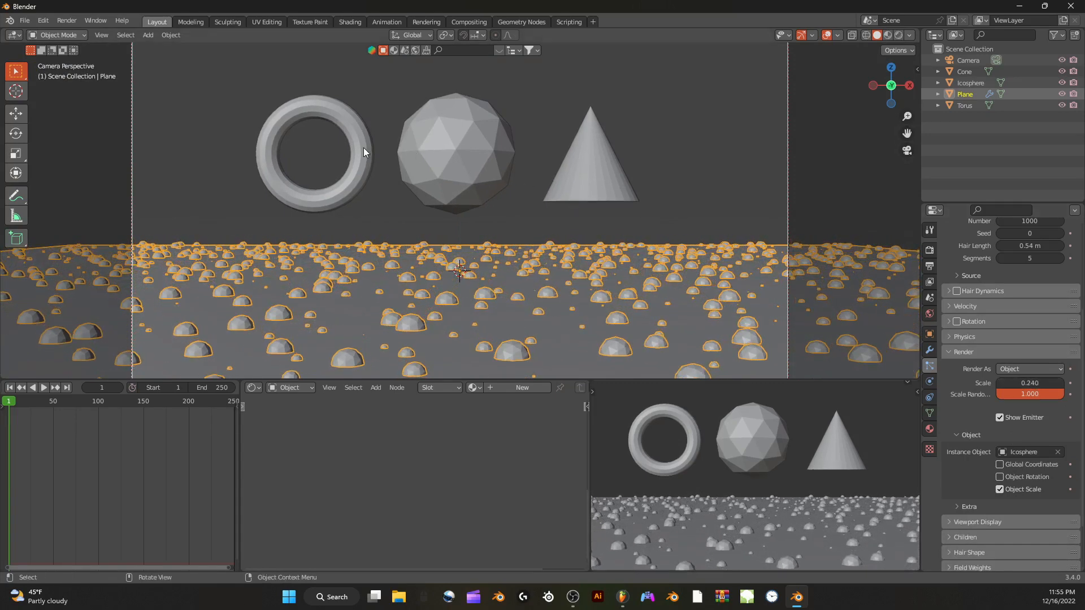
Add a second particle system to the ground plane and make it a hair system
scroll(1028, 270, up, 6)
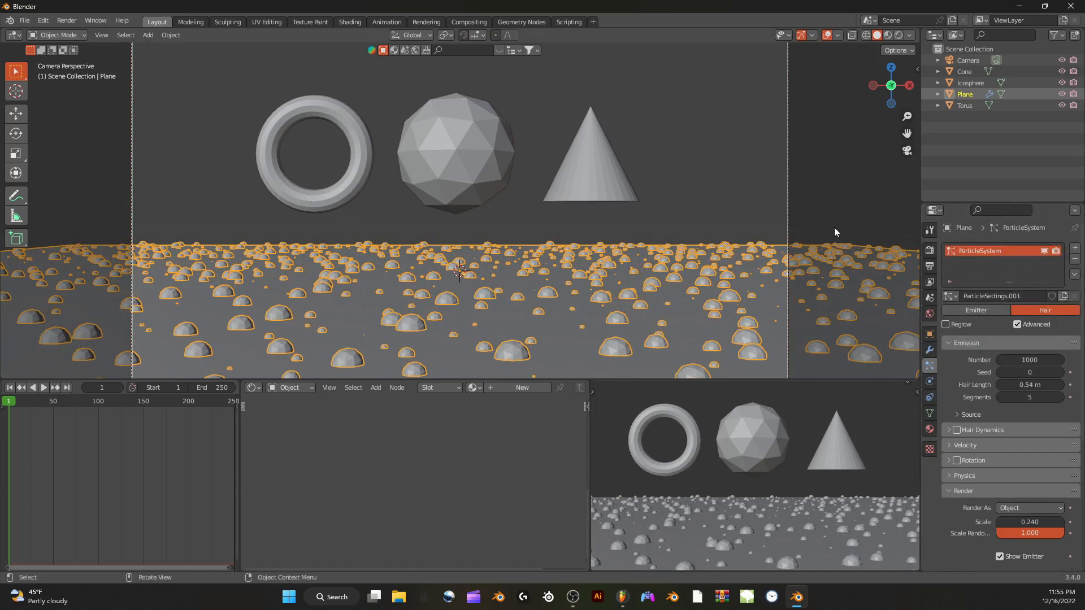
scroll(834, 227, down, 5)
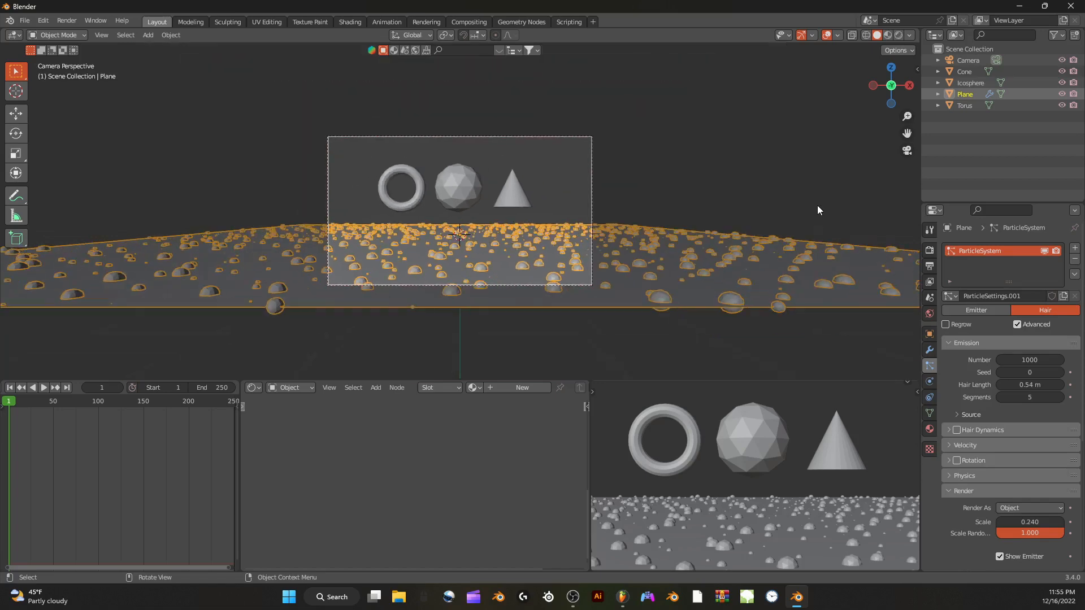
scroll(801, 199, up, 6)
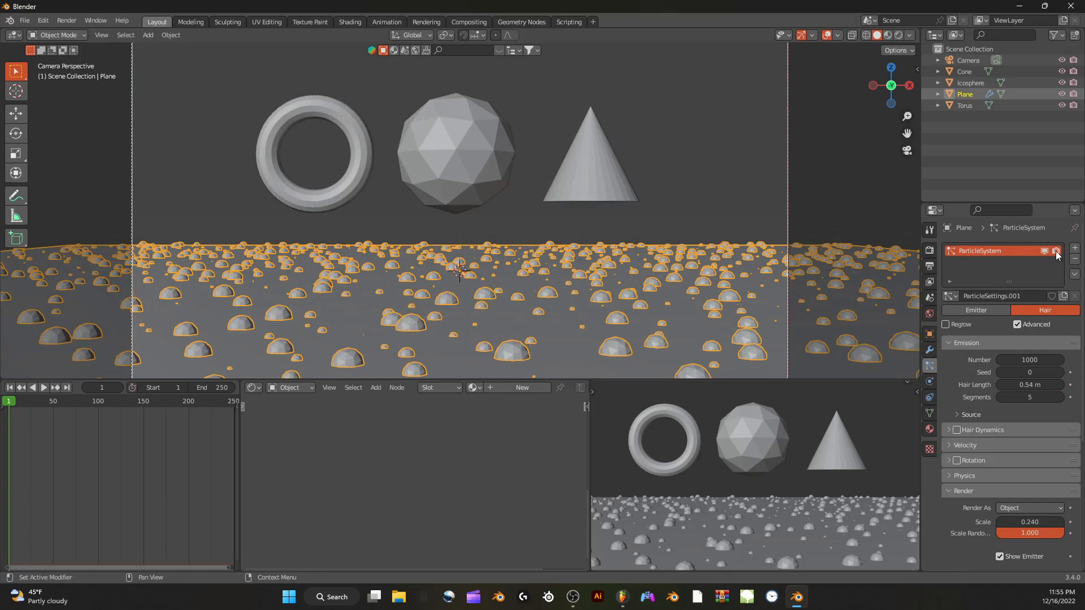
click(1074, 248)
click(971, 251)
click(972, 260)
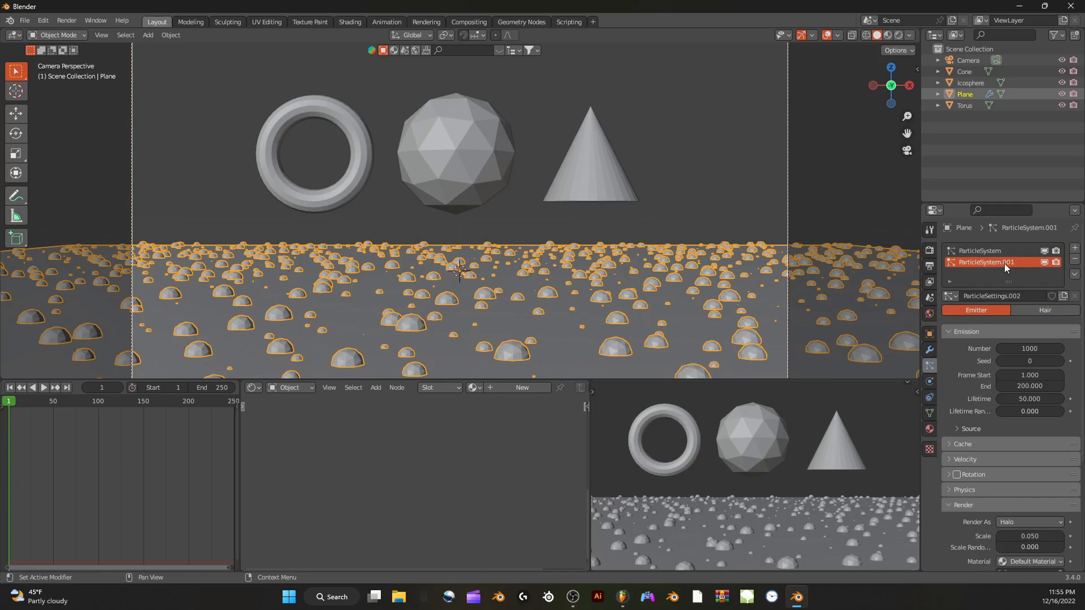
click(1025, 308)
Set the second hair system's particle number to 989 and its seed to 32
scroll(1020, 315, down, 4)
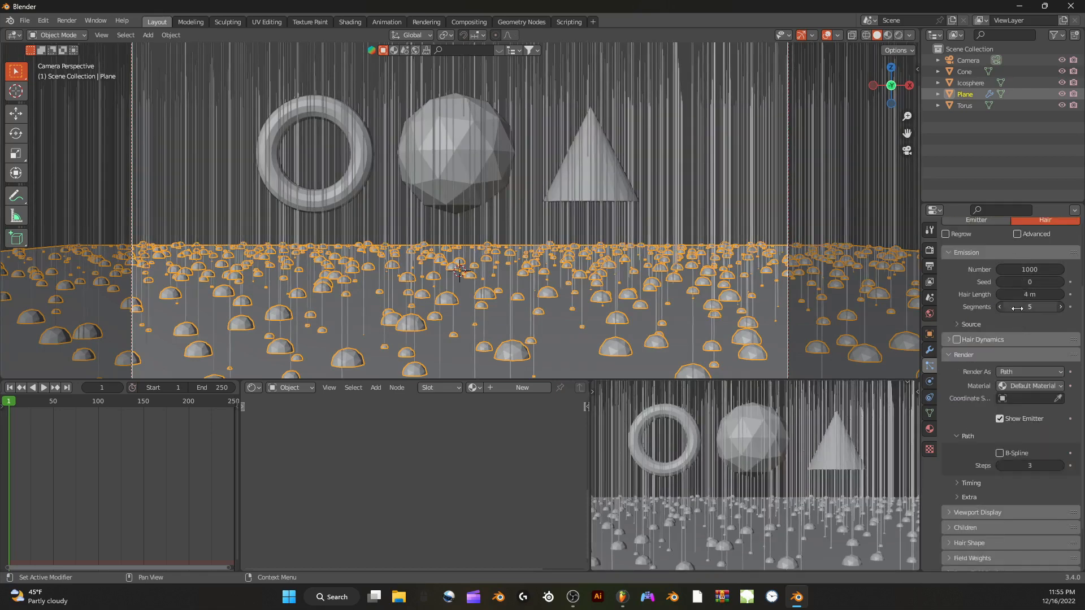
scroll(1019, 308, down, 1)
mouse_move(1029, 260)
mouse_down()
mouse_move(1048, 260)
mouse_move(1027, 248)
mouse_up()
scroll(1016, 297, down, 1)
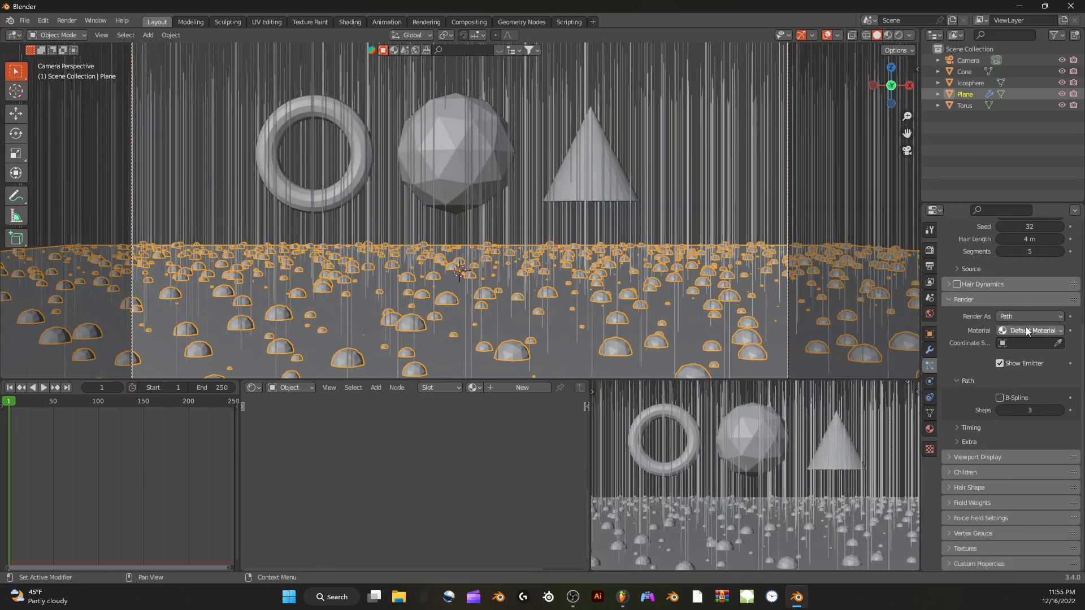
Render the second hair system as an object using Plane as the instance, with scale 0.250 and scale randomness 0.344
click(1025, 317)
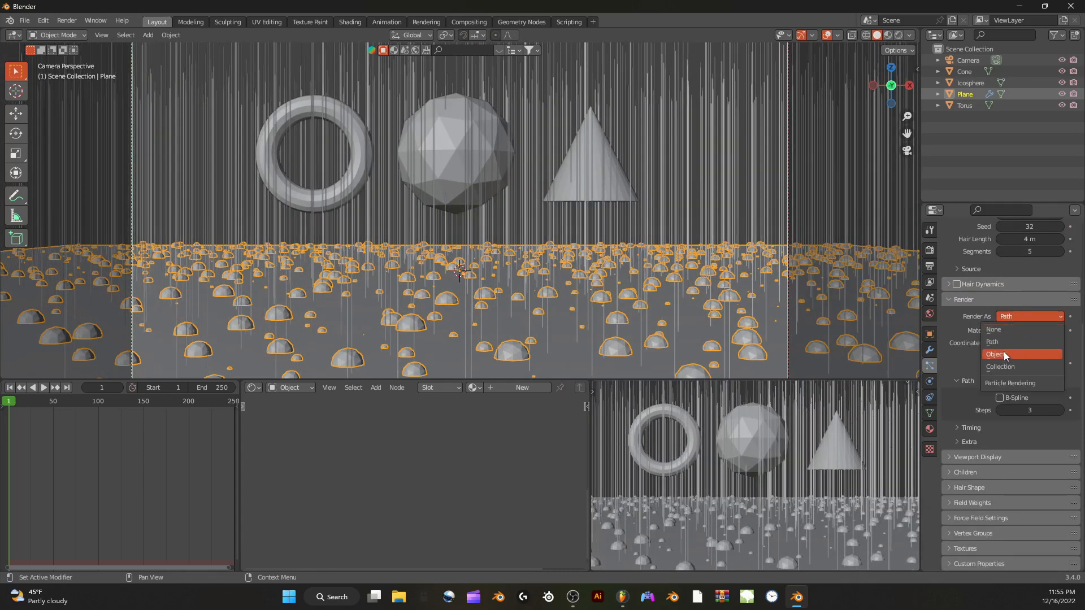
click(1003, 354)
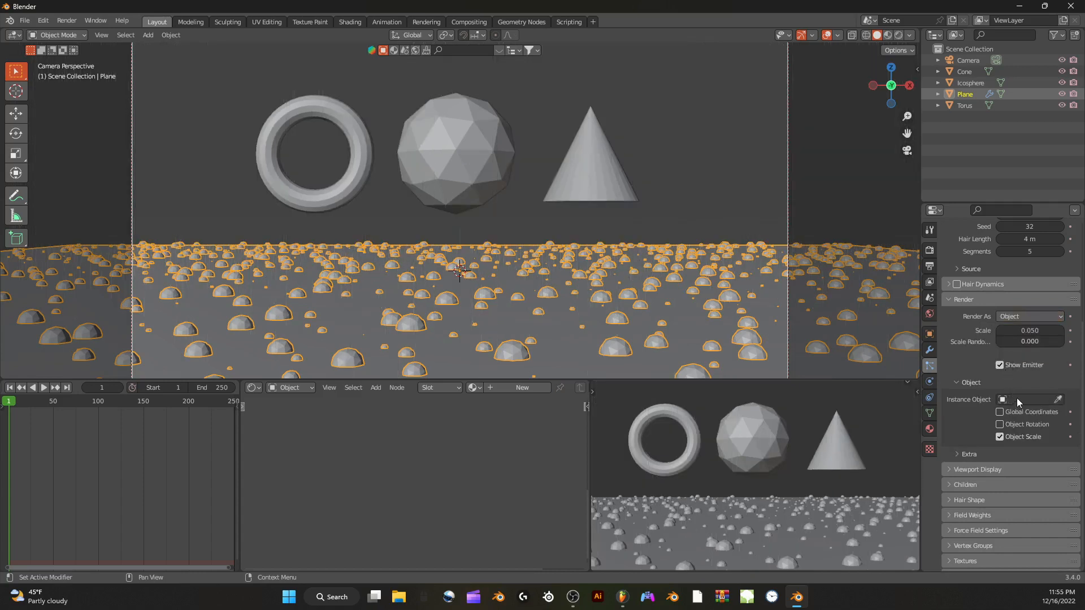
click(1016, 399)
click(980, 450)
drag(1018, 341, 1048, 341)
drag(1017, 331, 1034, 332)
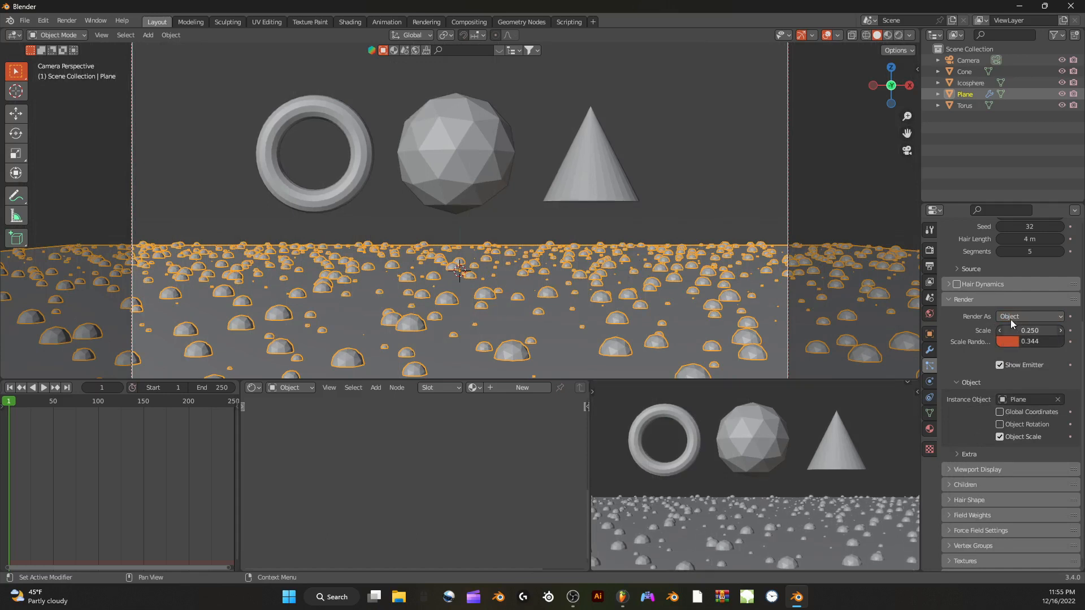
Replace the second hair system's instance object with the Cone
scroll(1006, 316, up, 7)
scroll(998, 316, down, 5)
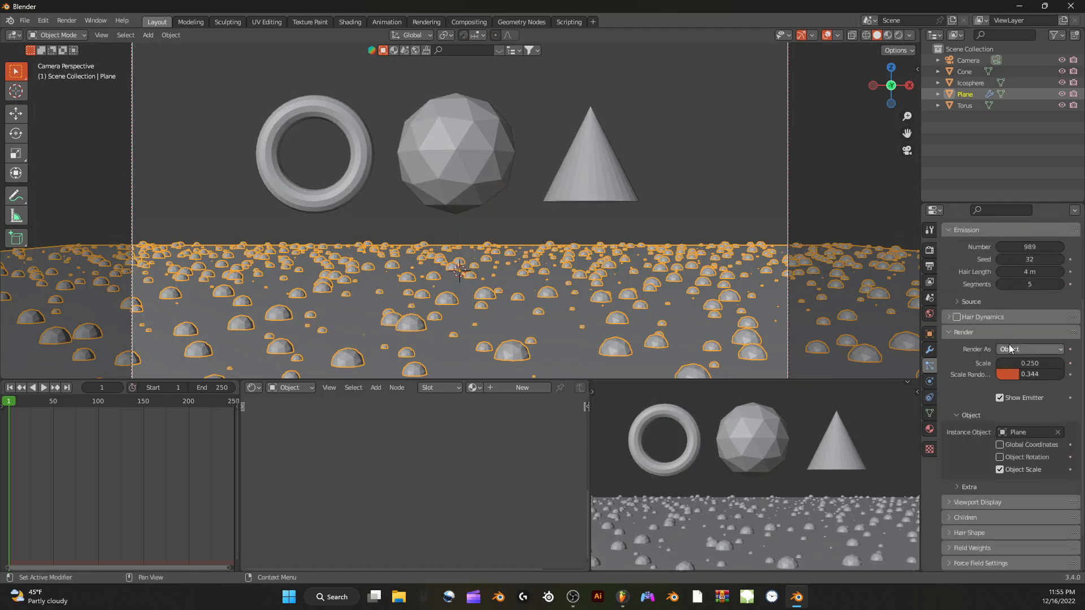
click(1019, 347)
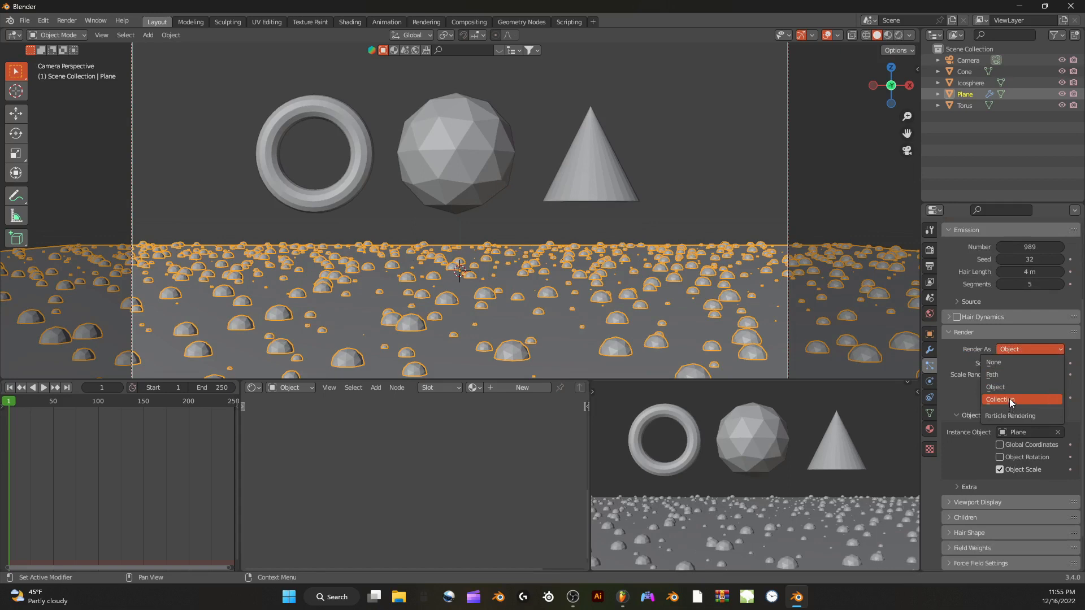
click(1012, 348)
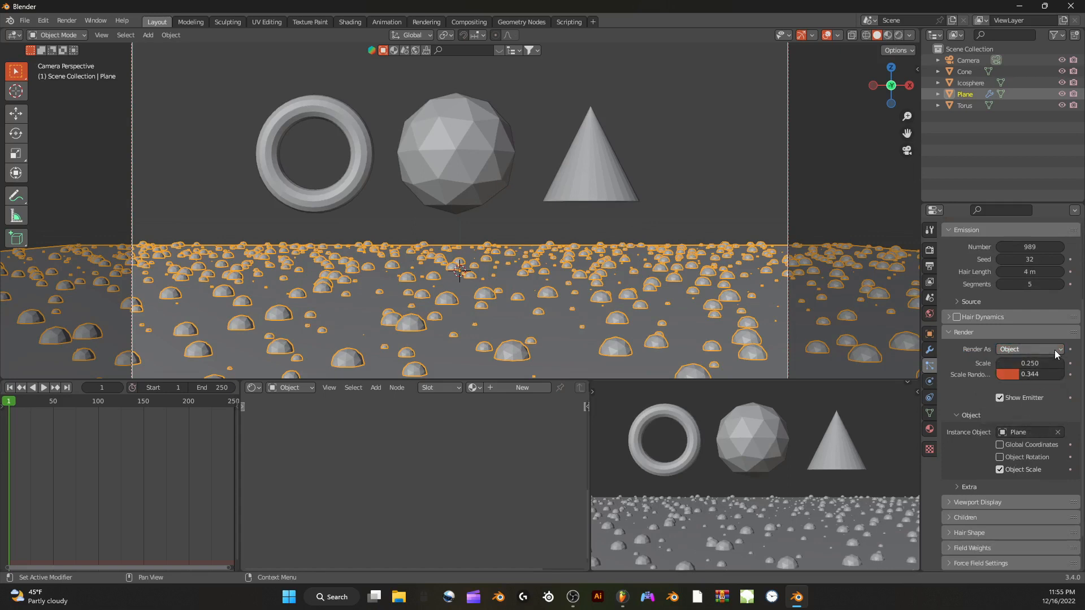
click(1032, 432)
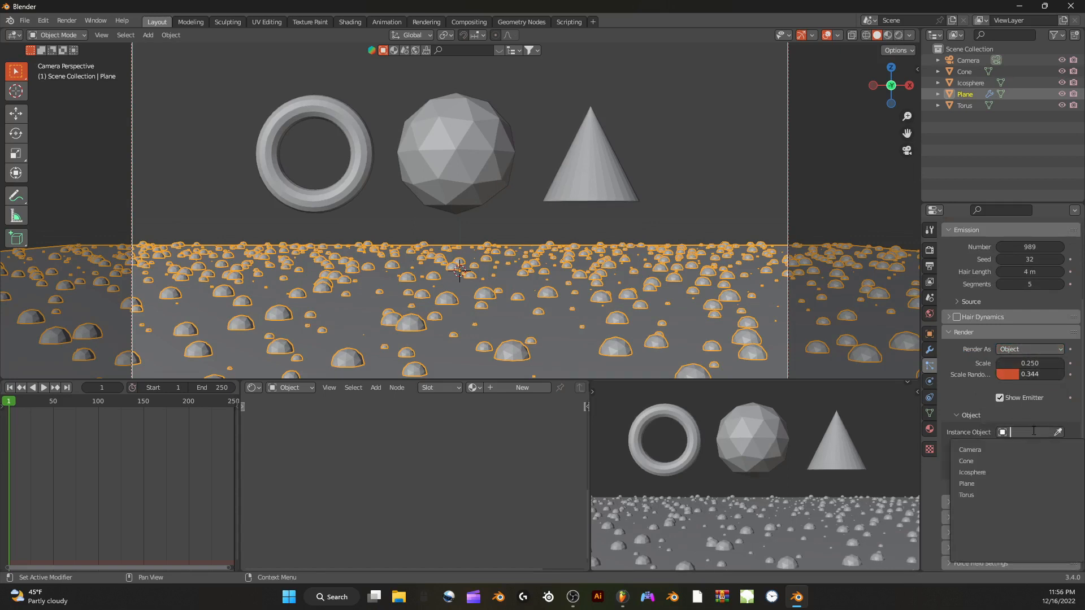
click(985, 461)
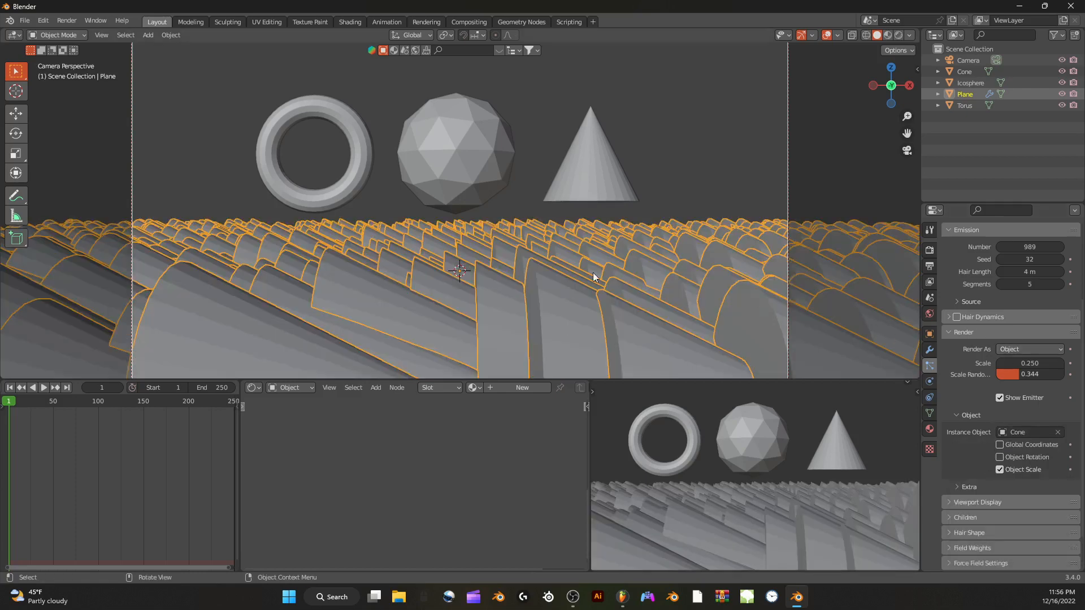
Reduce the scale of the scattered cone instances to 0.180
scroll(588, 276, down, 3)
scroll(618, 245, up, 2)
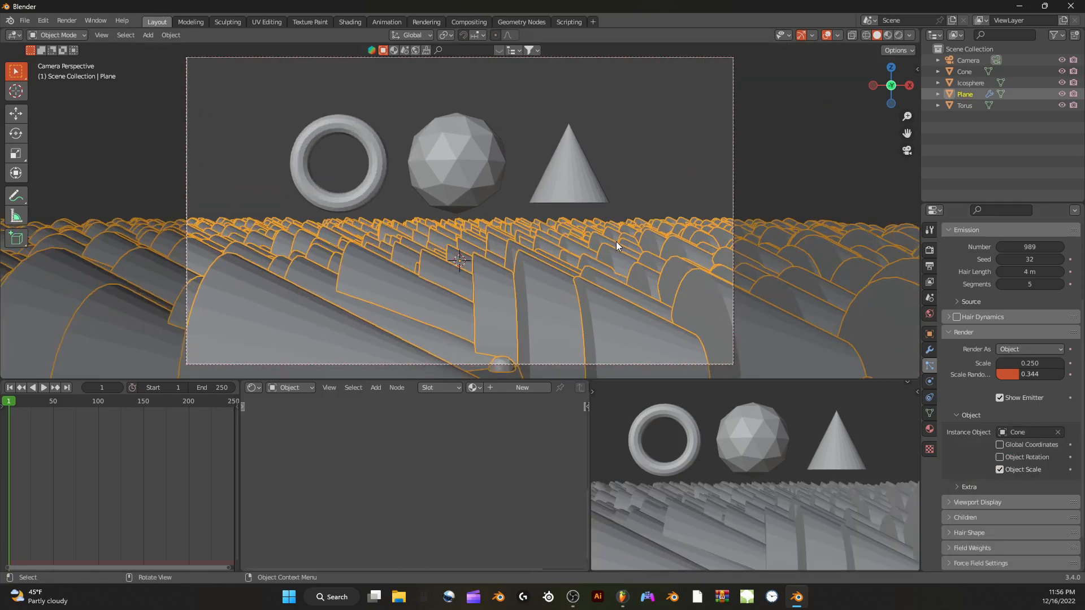
click(1029, 363)
text(0.04)
key(Return)
mouse_move(1025, 363)
mouse_down()
mouse_move(1057, 363)
mouse_move(1025, 359)
mouse_up()
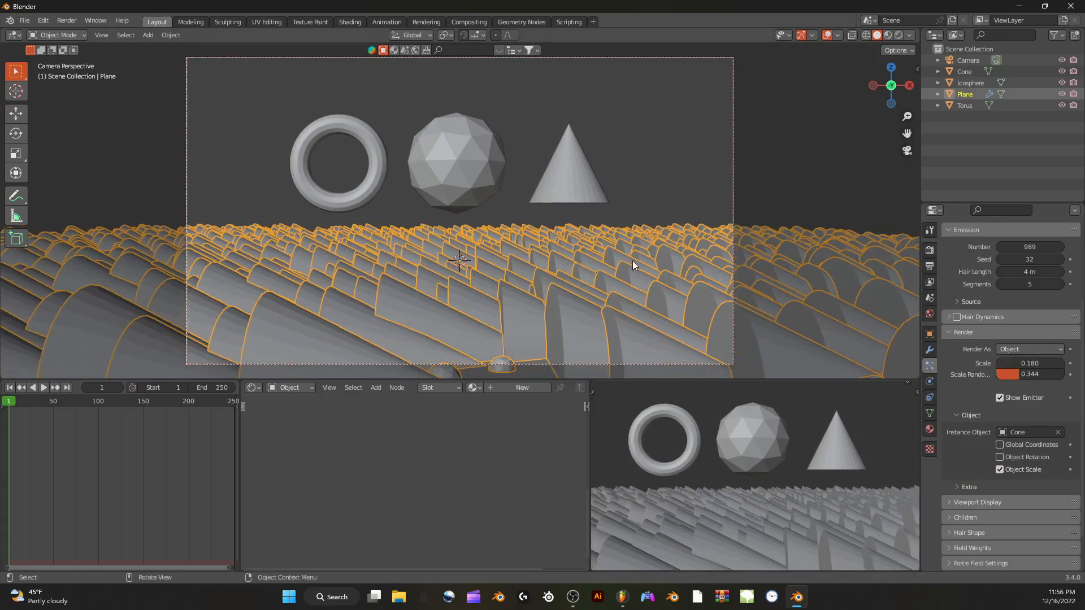
Enable advanced options and rotation for the second hair system, and orient the cones along the Object Y axis
middle_drag(632, 260, 603, 270)
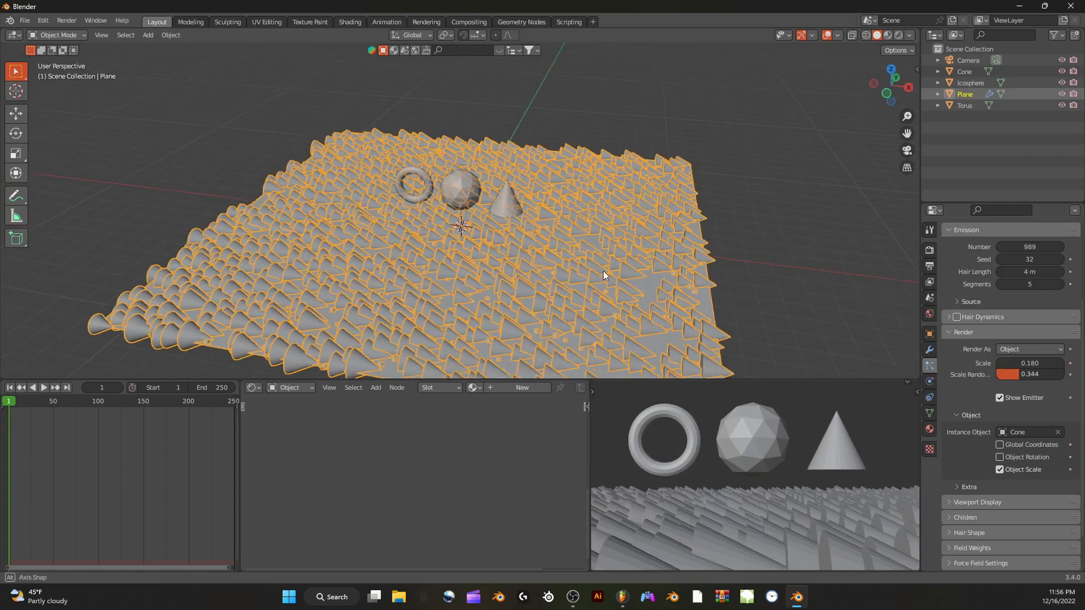
click(906, 151)
scroll(1004, 291, up, 5)
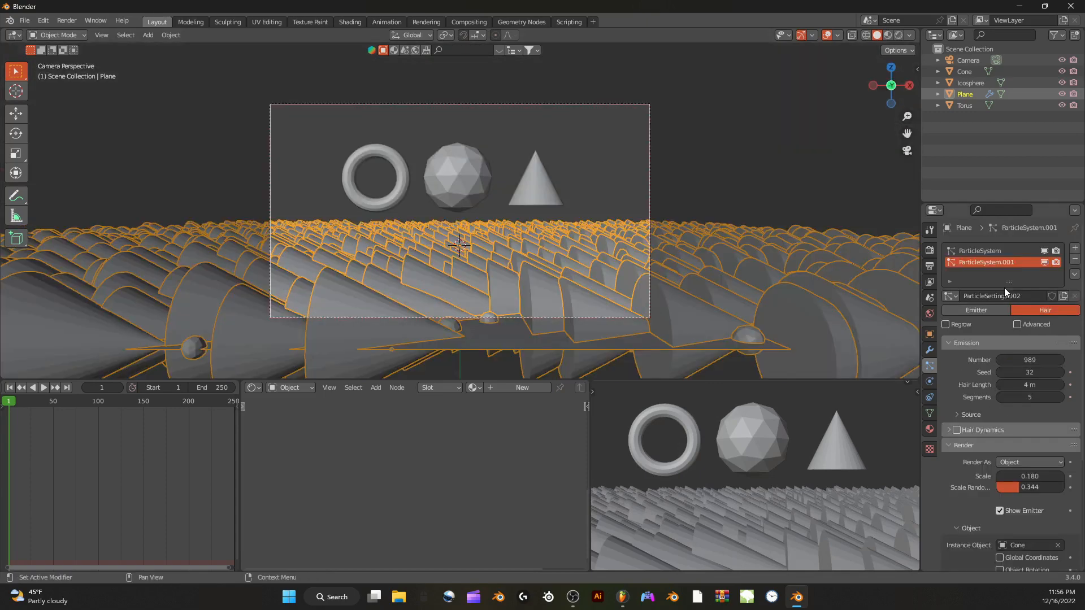
click(1017, 325)
scroll(967, 379, down, 2)
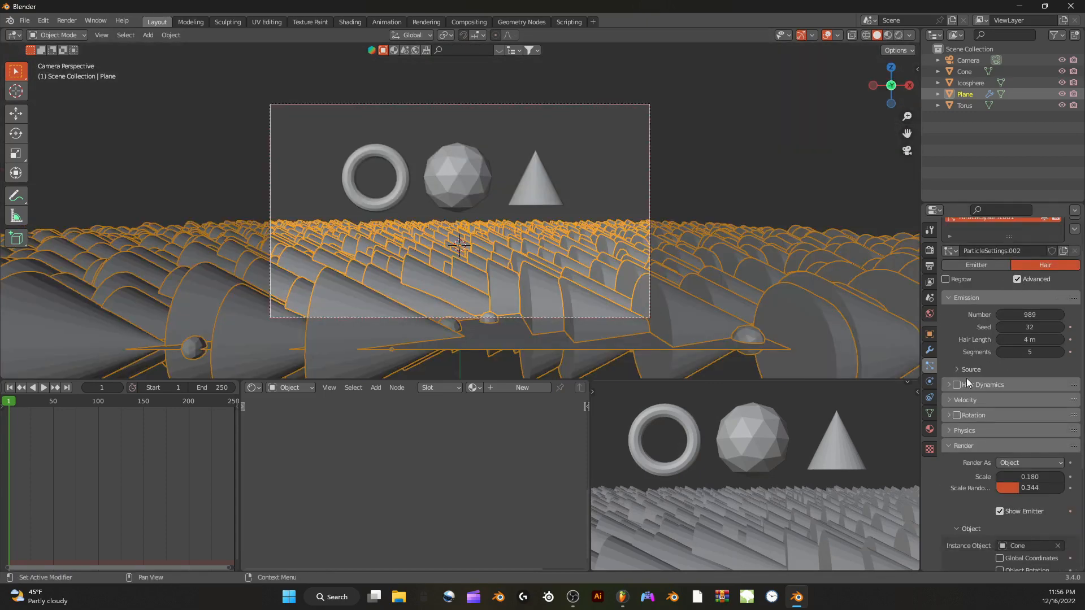
click(956, 416)
click(950, 416)
click(1024, 431)
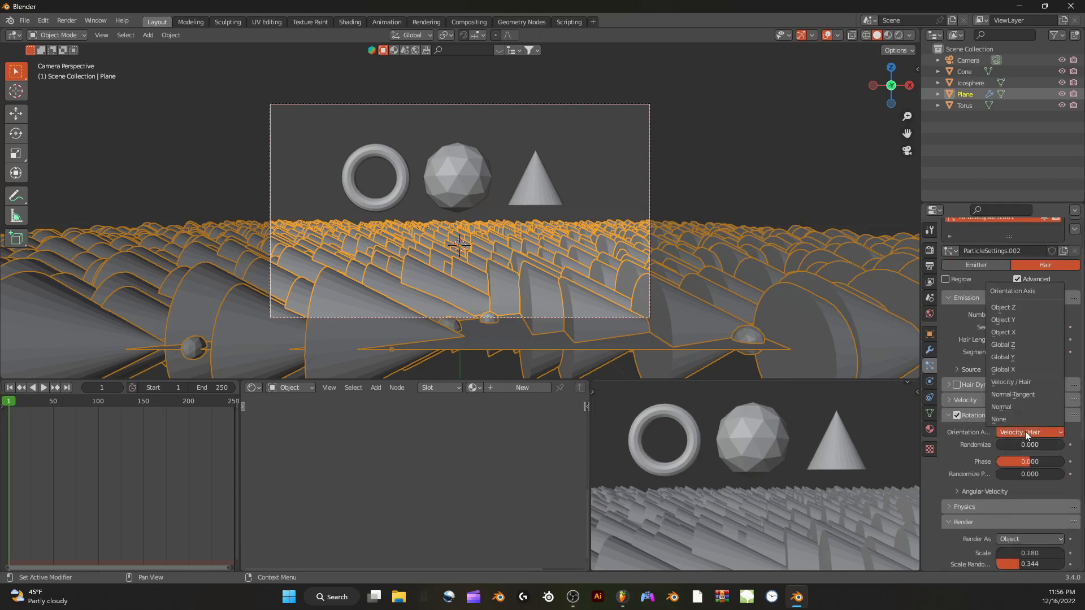
click(1015, 320)
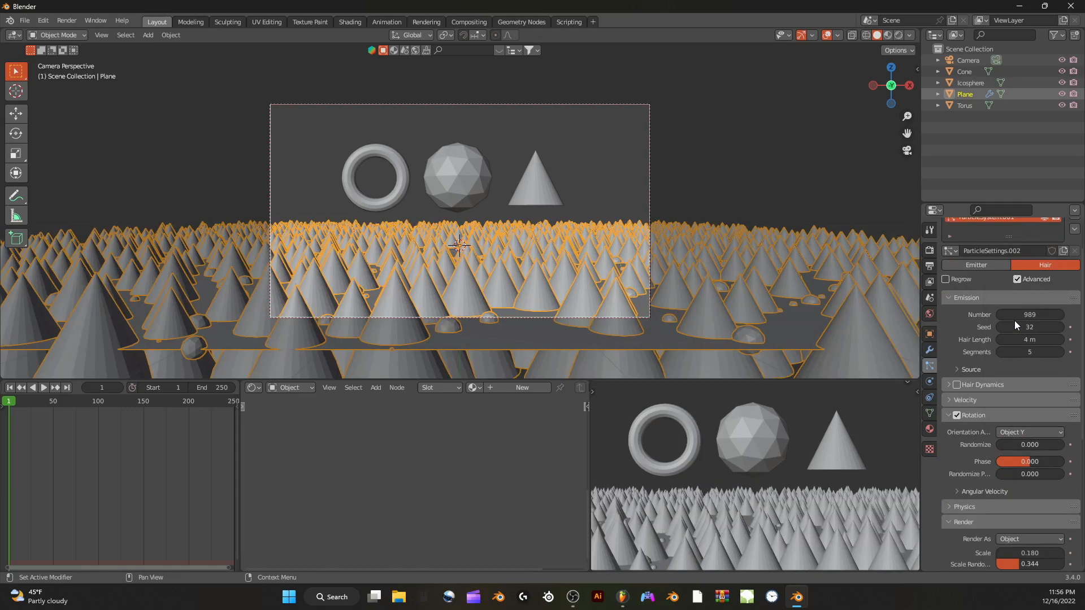
Try randomizing the rotation of the scattered cone instances
scroll(672, 268, up, 3)
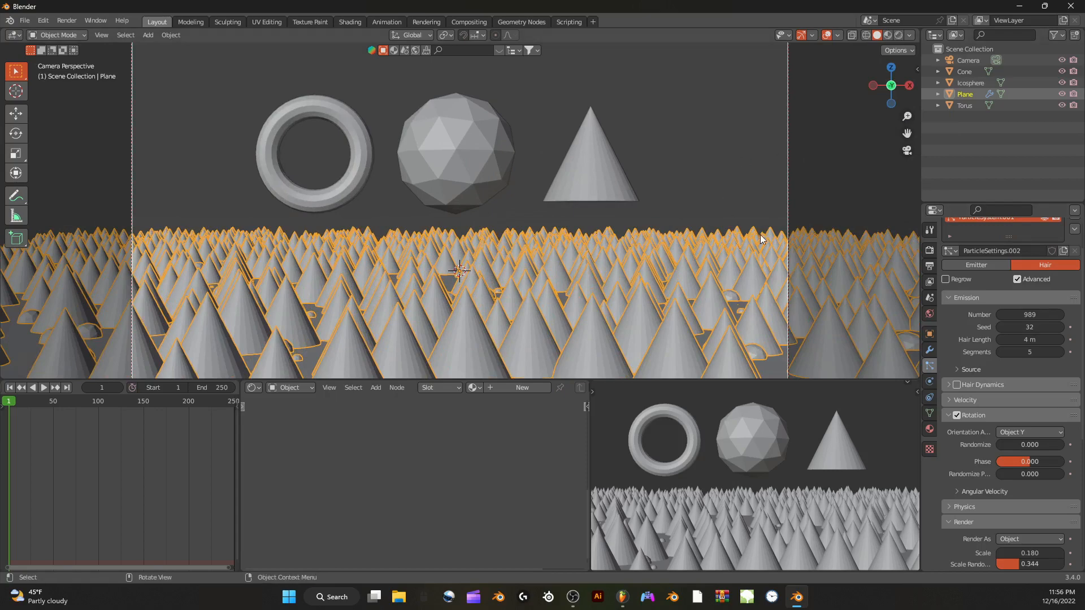
scroll(832, 342, down, 2)
scroll(832, 342, up, 1)
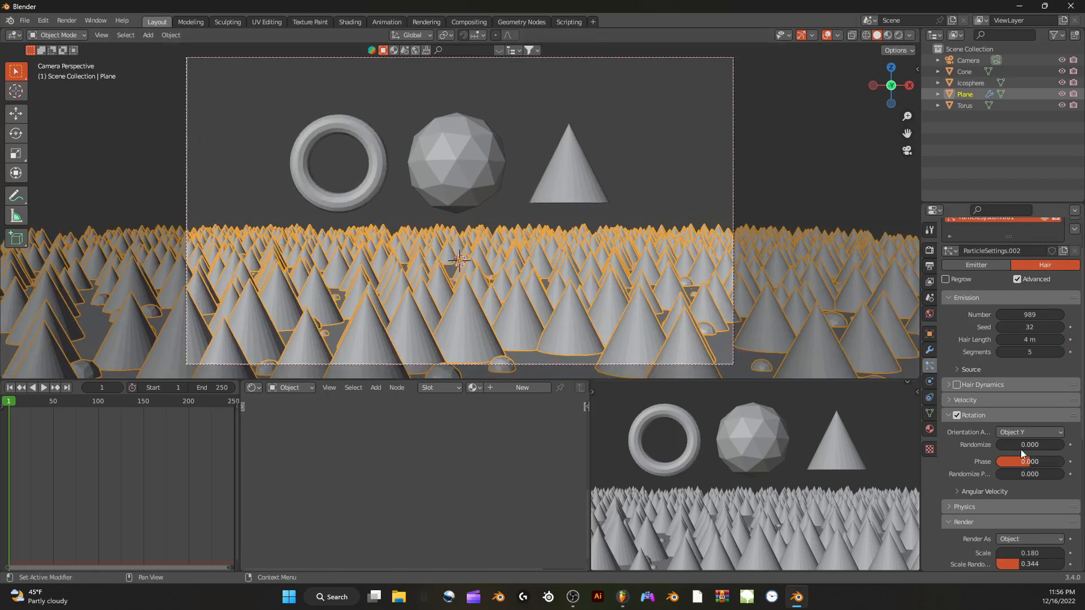
drag(1021, 445, 997, 446)
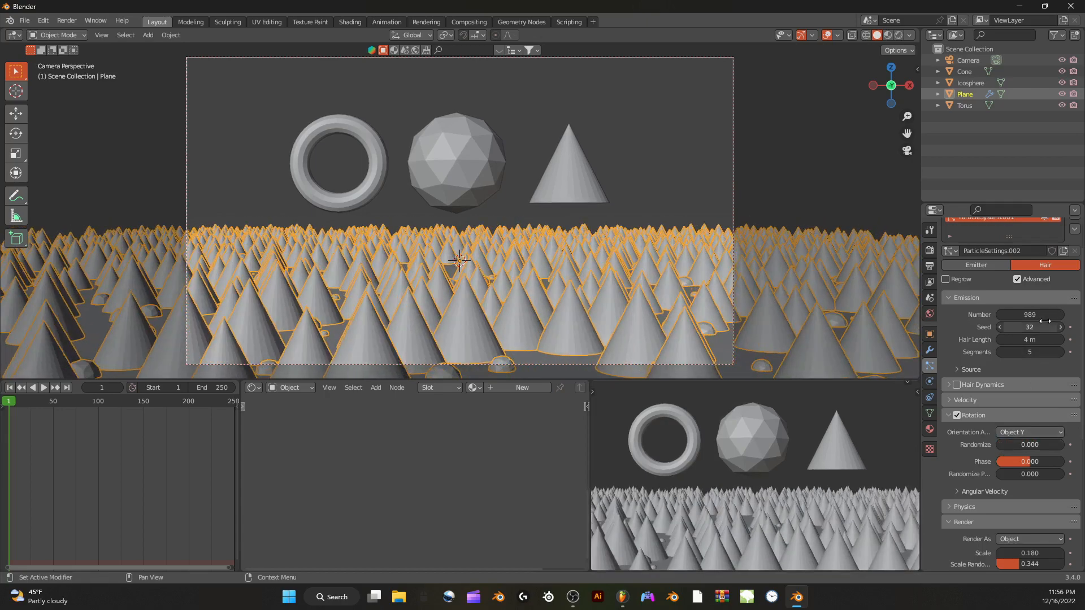
Reduce the scale of the scattered cone instances to 0.050
scroll(983, 430, down, 3)
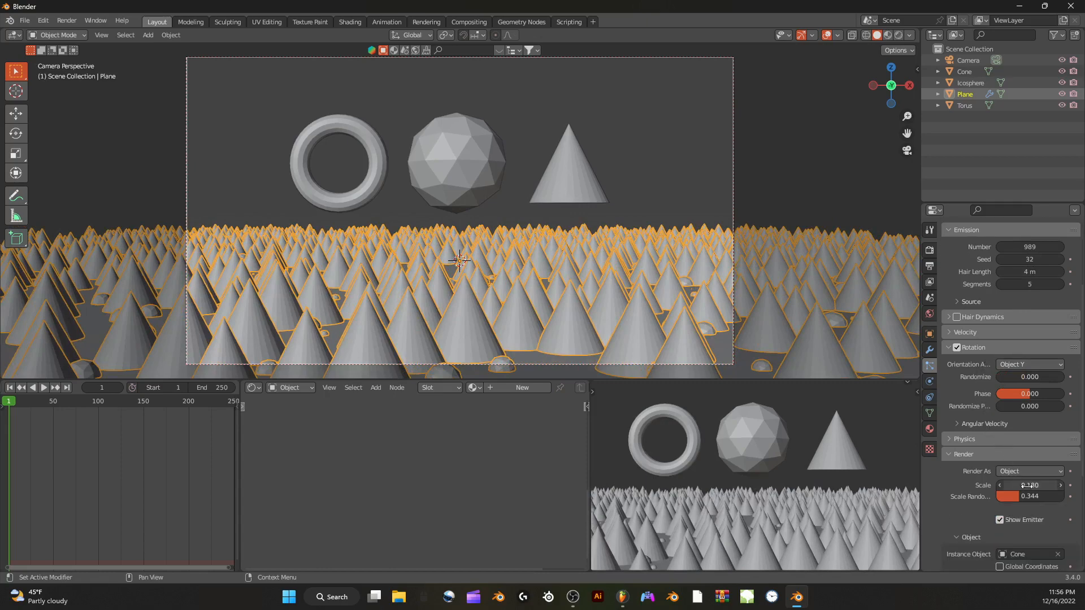
drag(1039, 484, 995, 485)
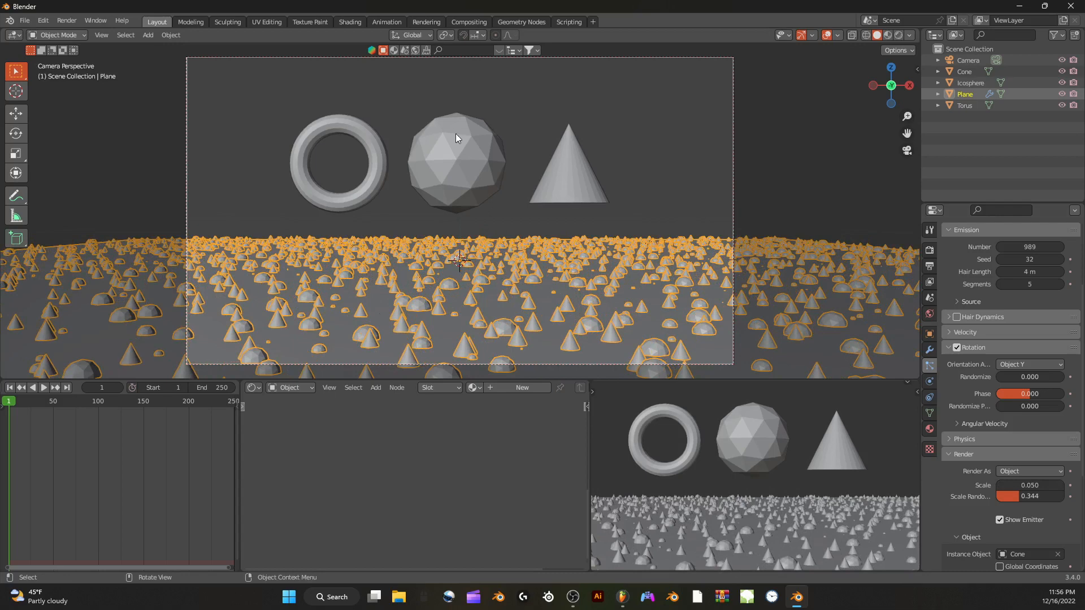
Add a third particle system to the plane as Hair and render it as Object
click(380, 141)
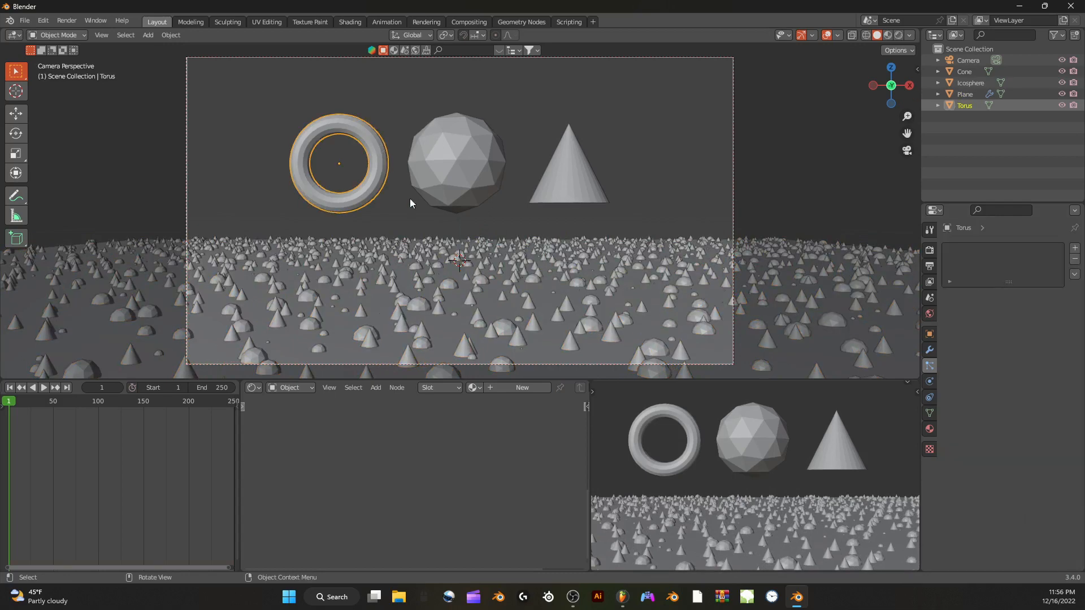
click(525, 314)
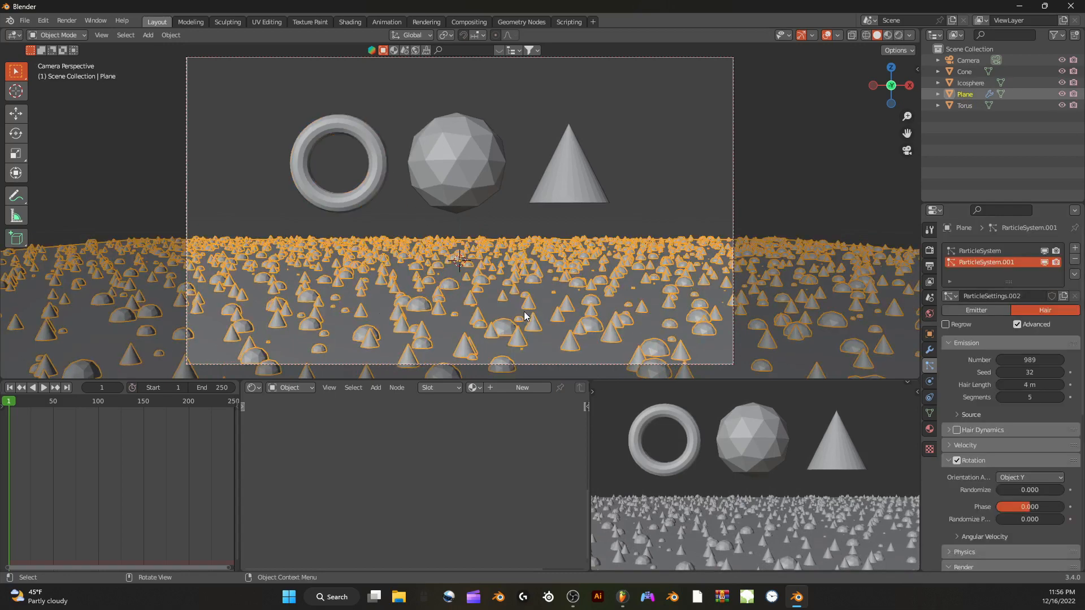
click(1073, 250)
click(1030, 313)
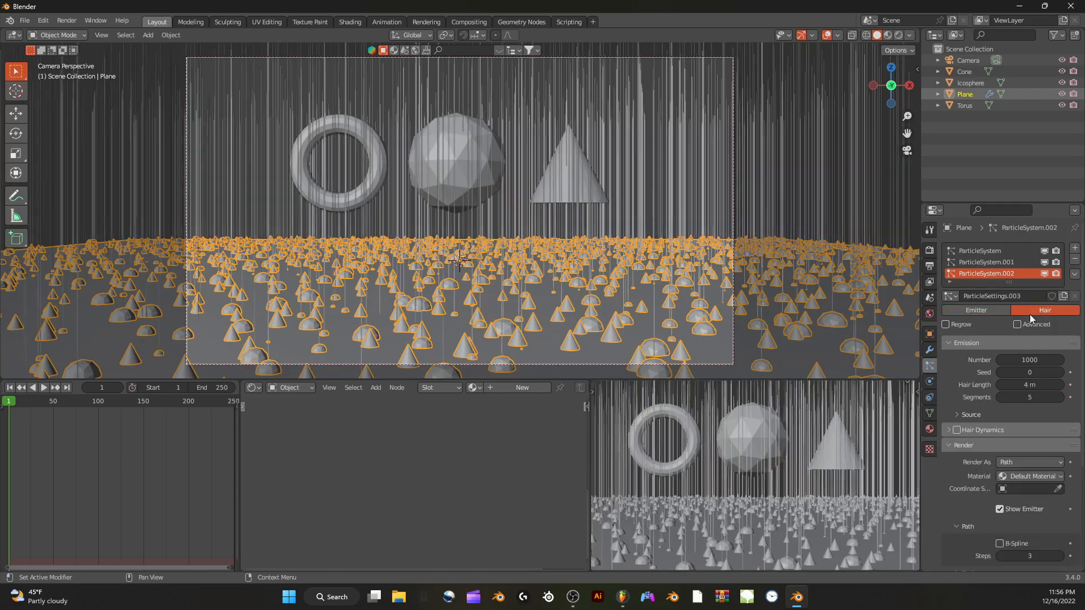
click(1019, 461)
click(1009, 499)
Set the third hair system's scale randomness to 1.000 and use the Torus as its instance object
scroll(1012, 475, down, 5)
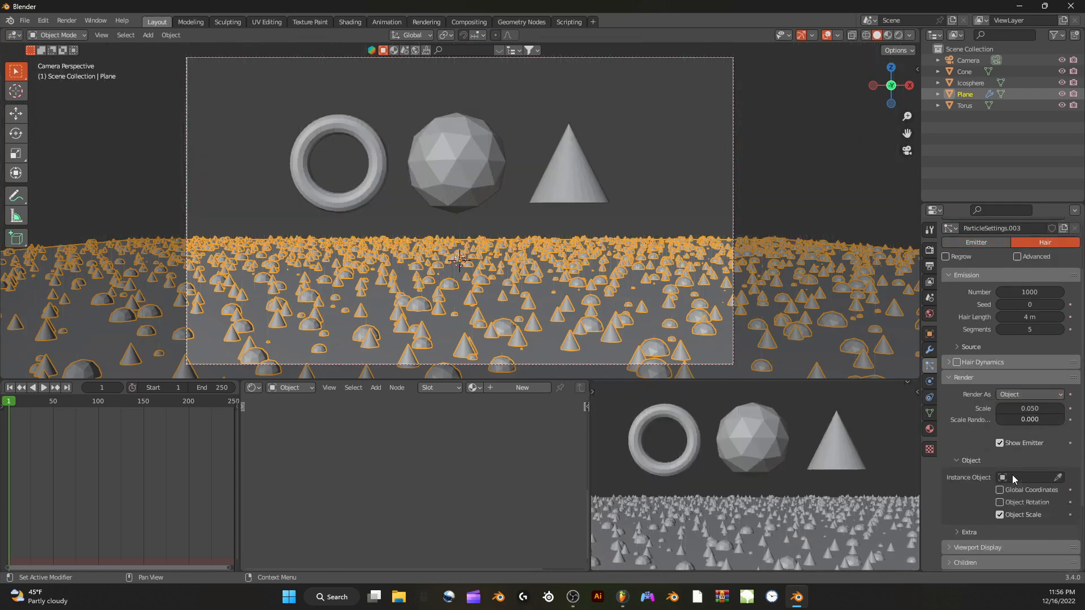
drag(1022, 373, 1079, 373)
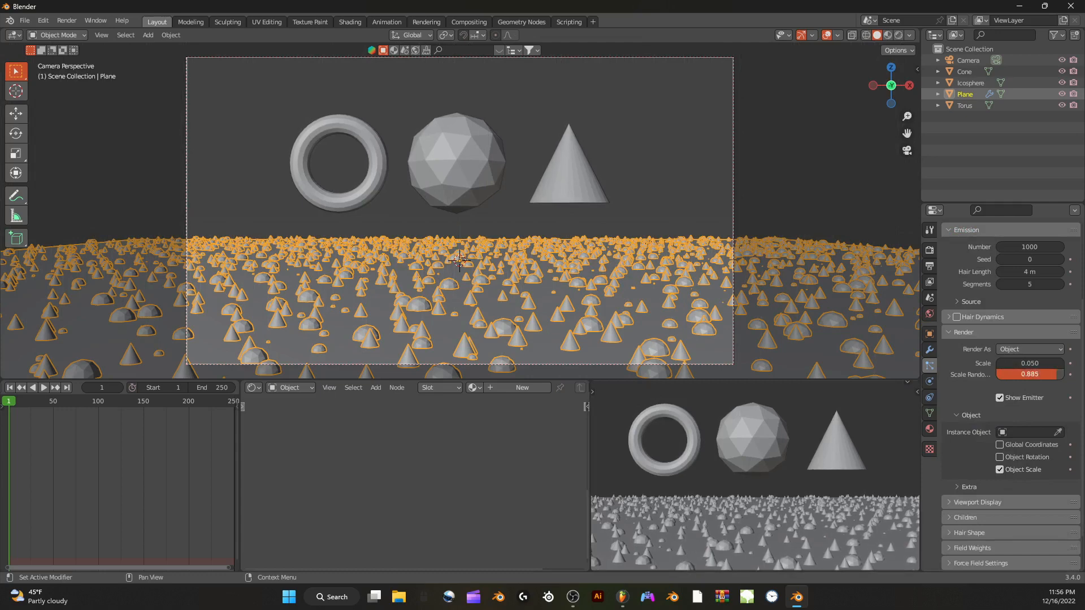
click(1028, 432)
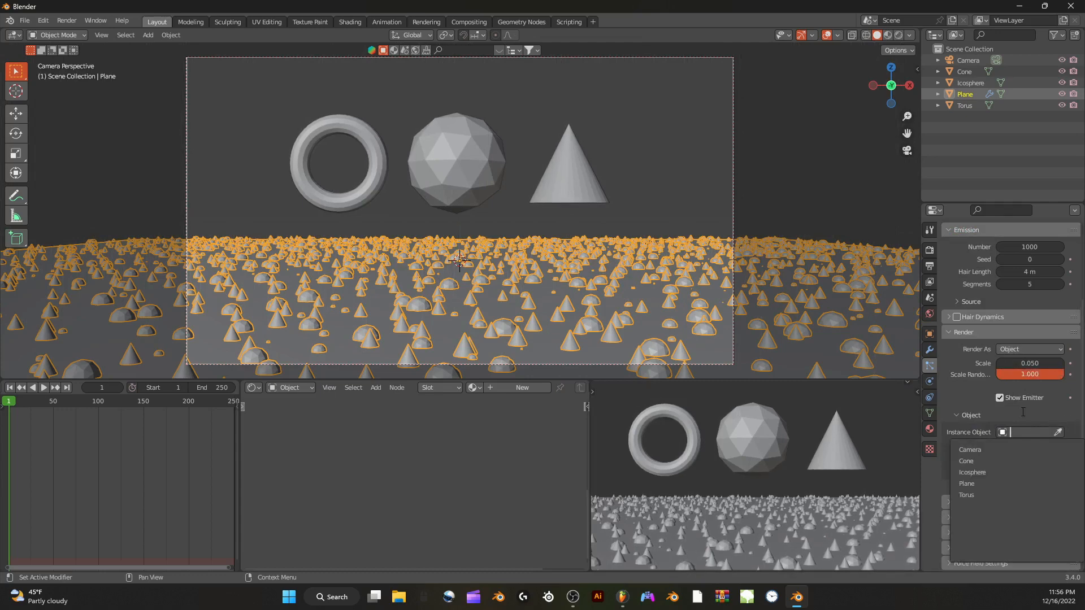
click(994, 495)
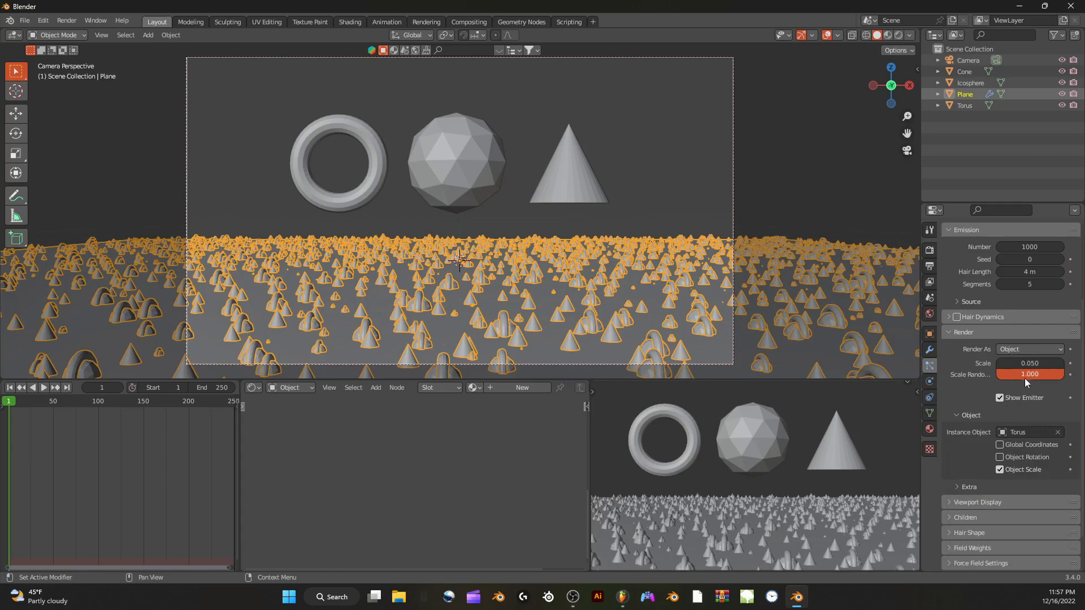
Set the torus hair system's particle number to 978 and its seed to 11
drag(1023, 247, 1051, 259)
scroll(500, 292, up, 2)
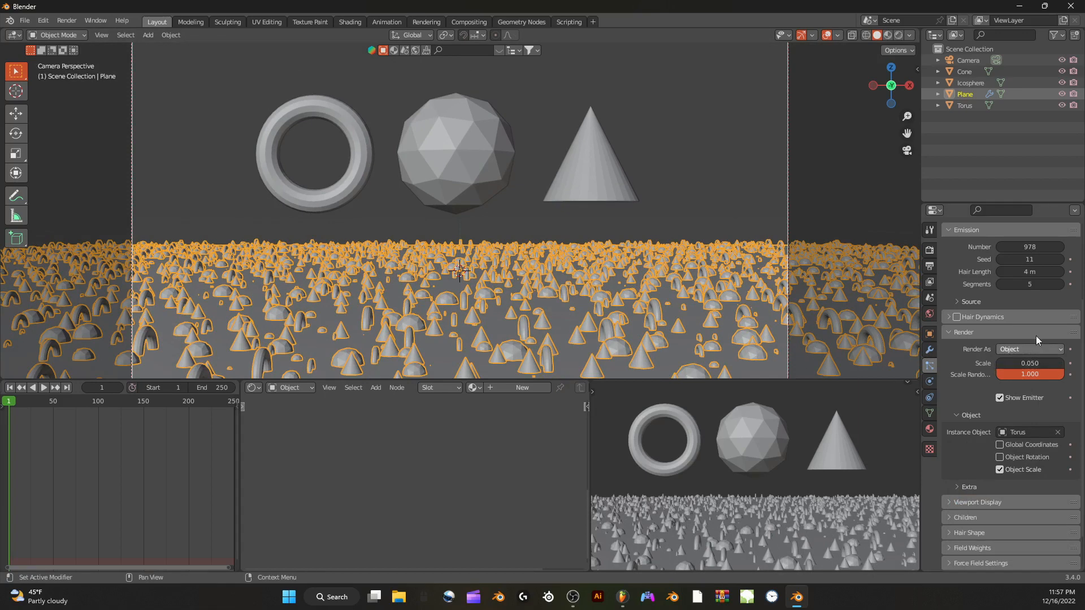
Enable advanced options and rotation for the torus hair system, try Global X and Global Z orientation, and settle on the Object Z axis
scroll(1029, 292, up, 2)
click(1023, 259)
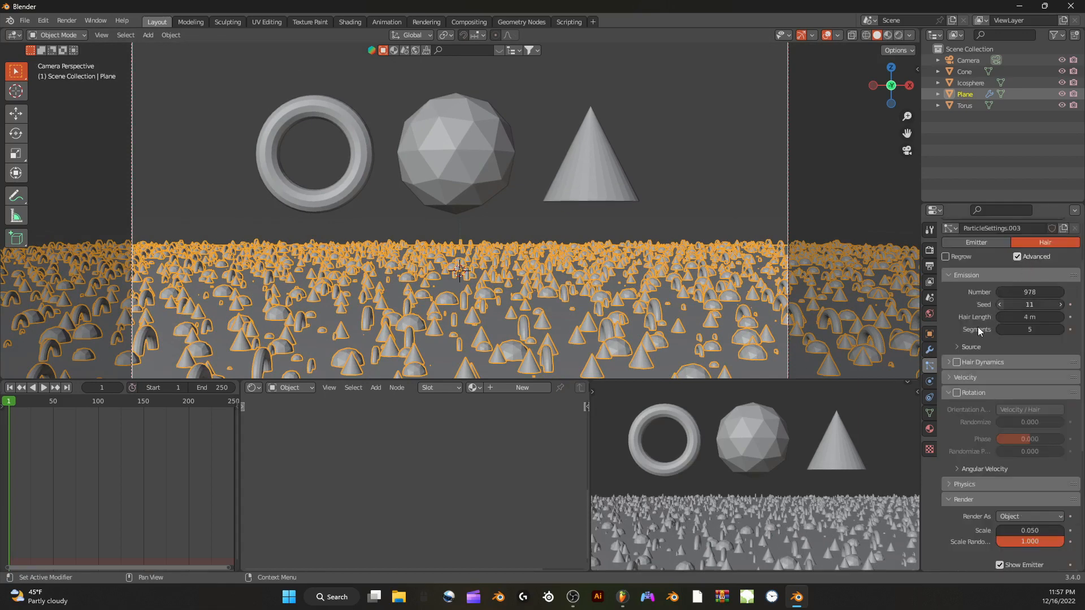
click(957, 392)
click(1022, 411)
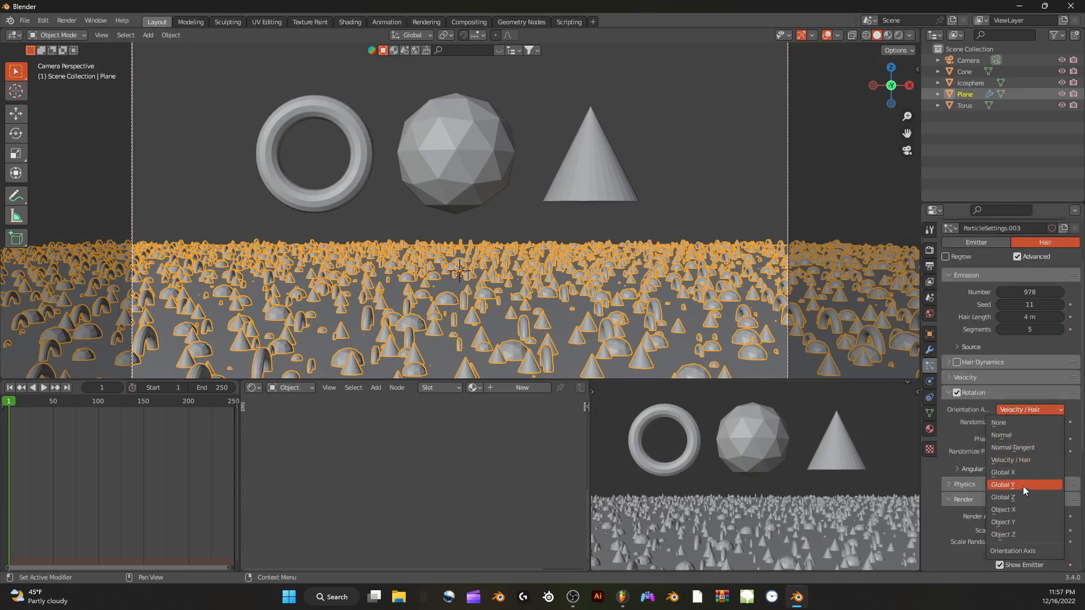
click(1018, 472)
click(1029, 409)
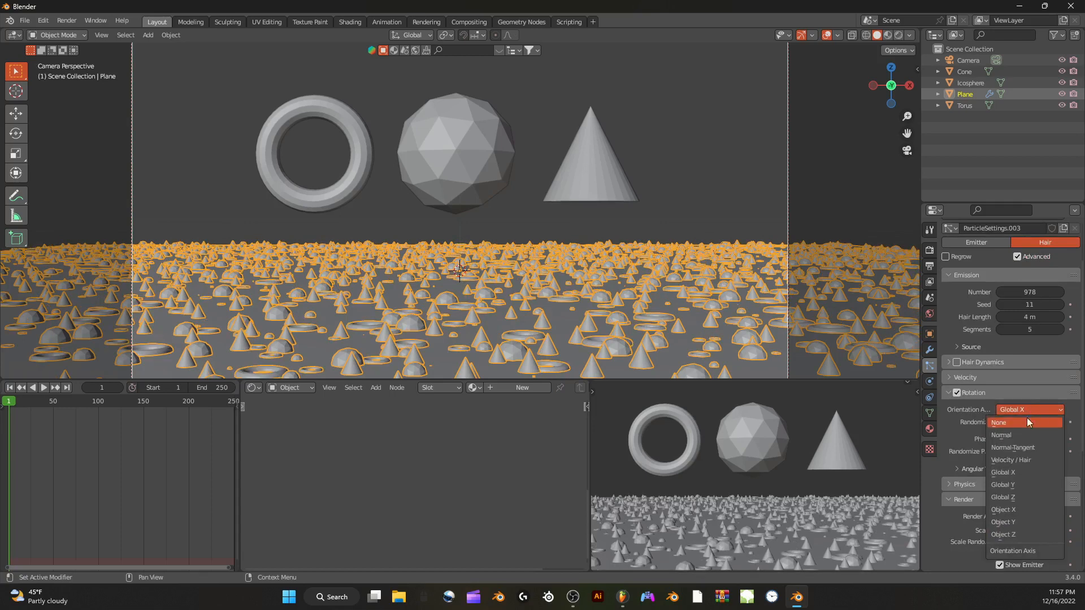
click(1012, 497)
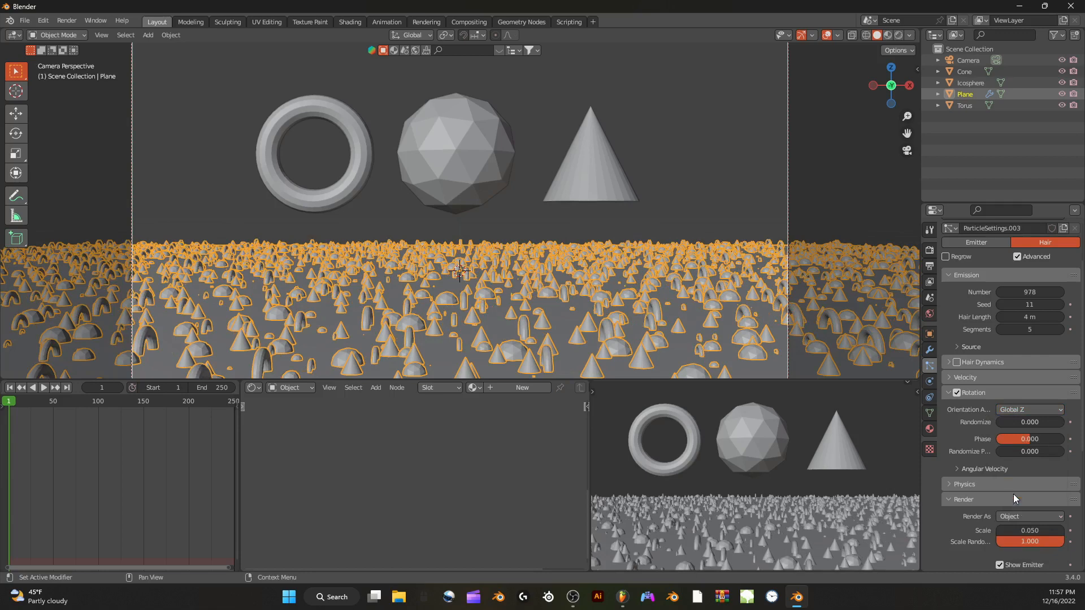
click(1020, 410)
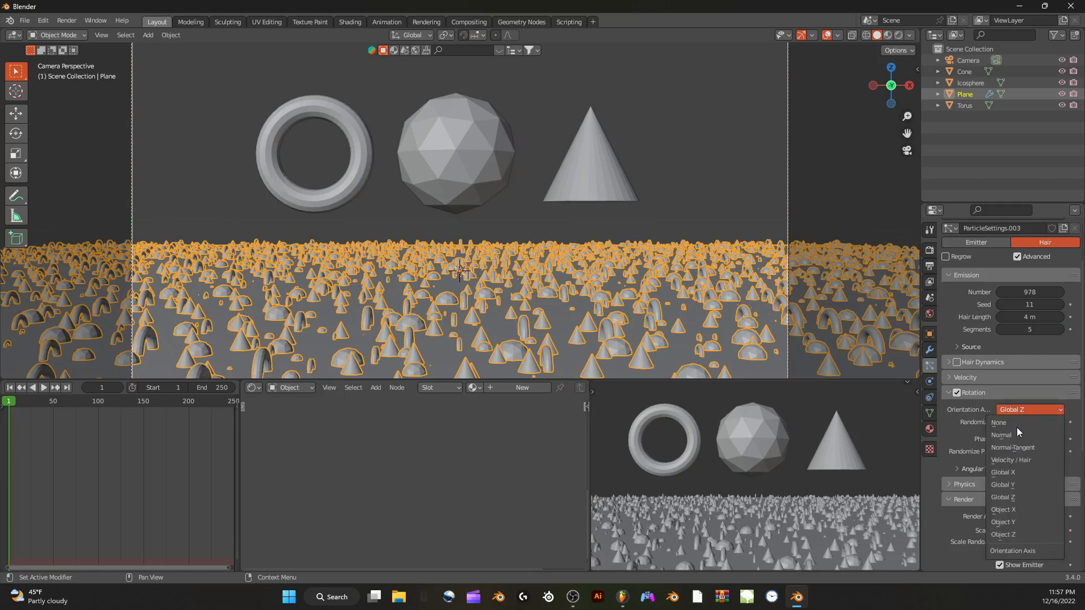
click(1014, 531)
Set the torus instances' phase randomization to 2.000 and phase to 0.279, and inspect the scatter across the plane
drag(1022, 452, 1071, 451)
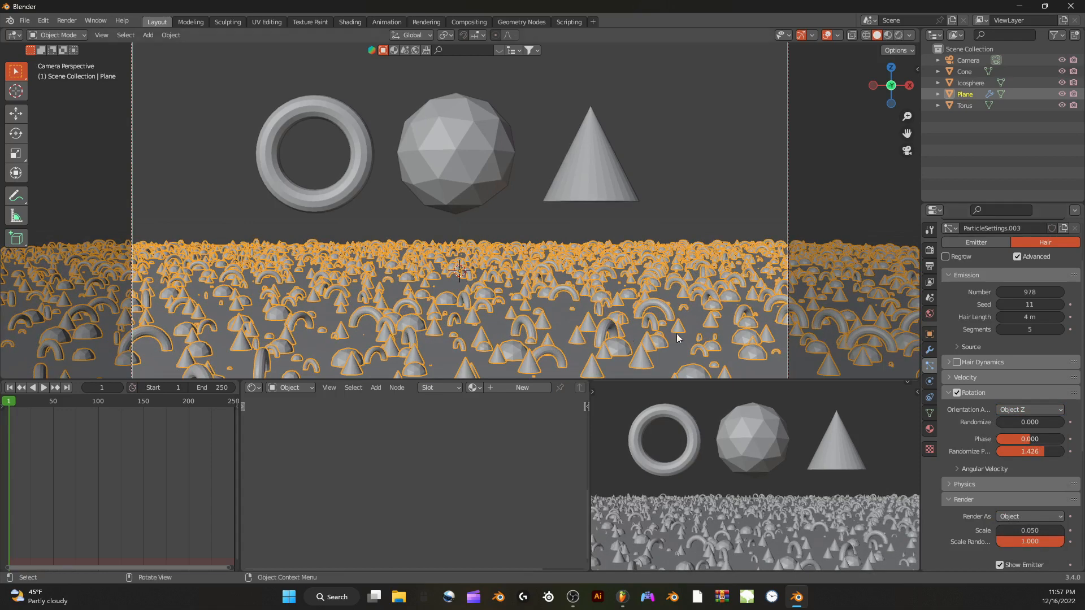
mouse_move(1023, 453)
mouse_down()
mouse_move(1009, 454)
mouse_move(1045, 454)
mouse_move(1026, 439)
mouse_up()
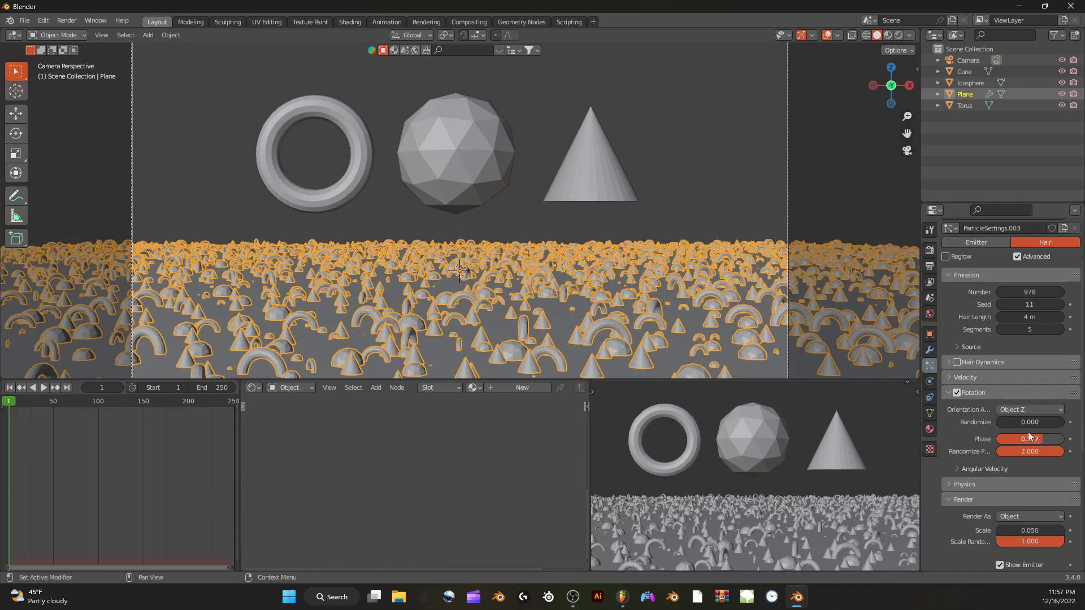
middle_drag(807, 311, 694, 300)
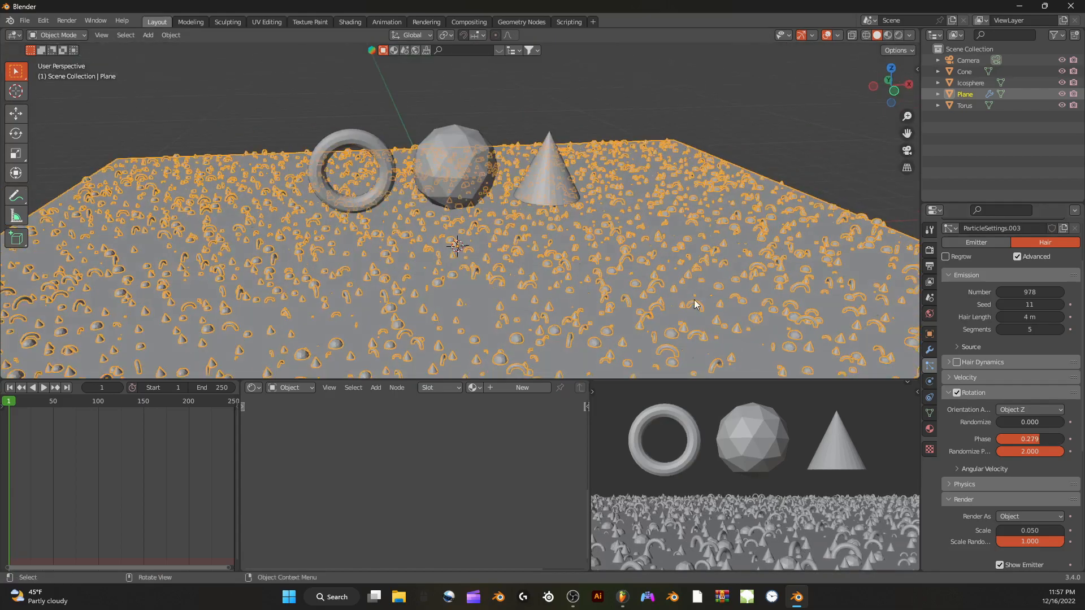
scroll(699, 282, down, 5)
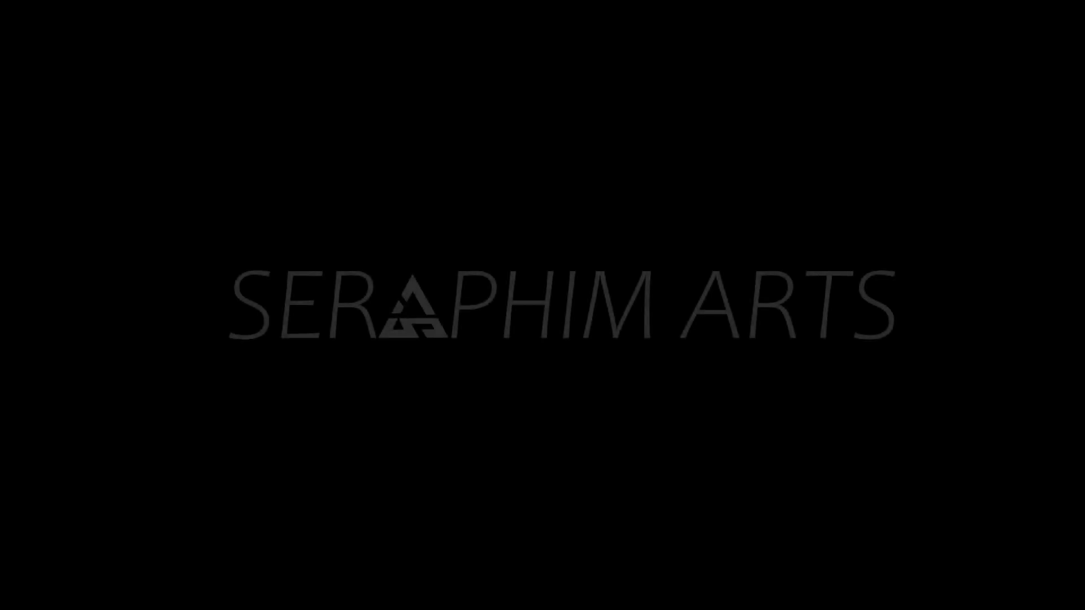